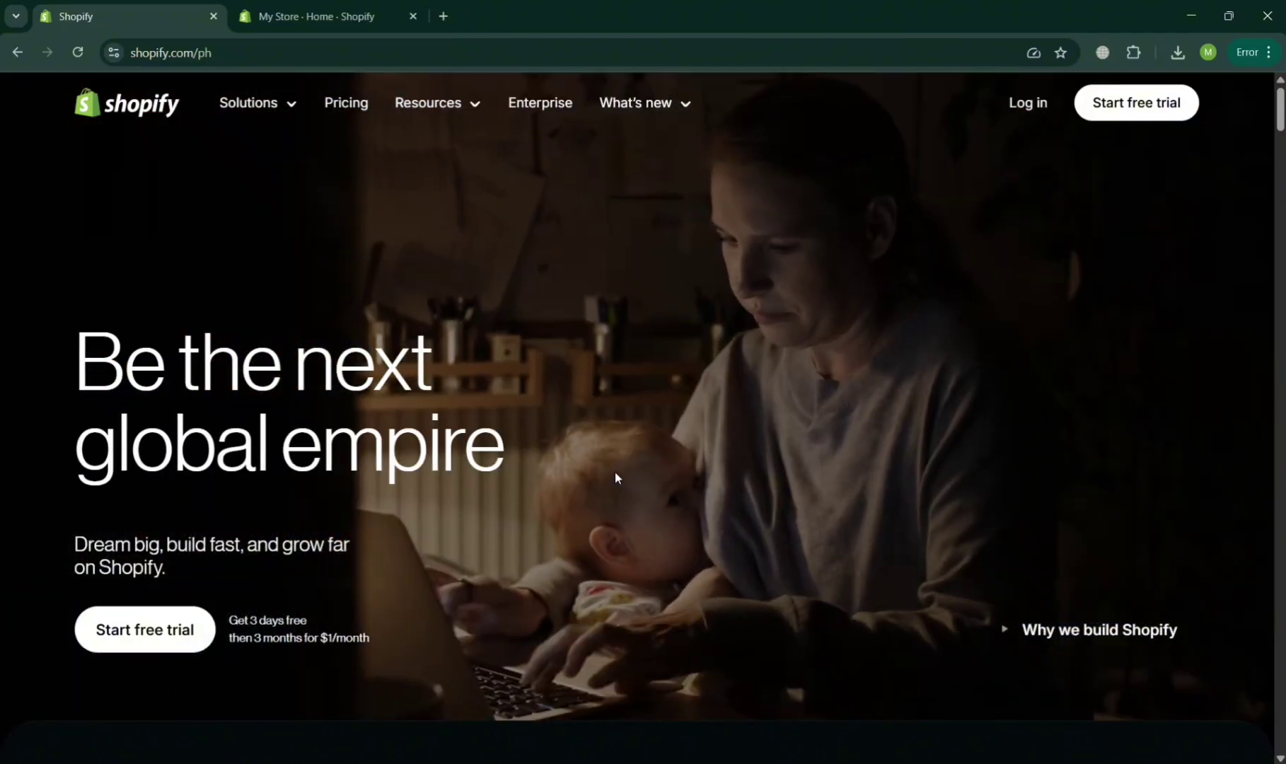
Switch over to the My Store admin tab
{"action": "scroll", "coordinate": [571, 568], "scroll_direction": "down", "scroll_amount": 10}
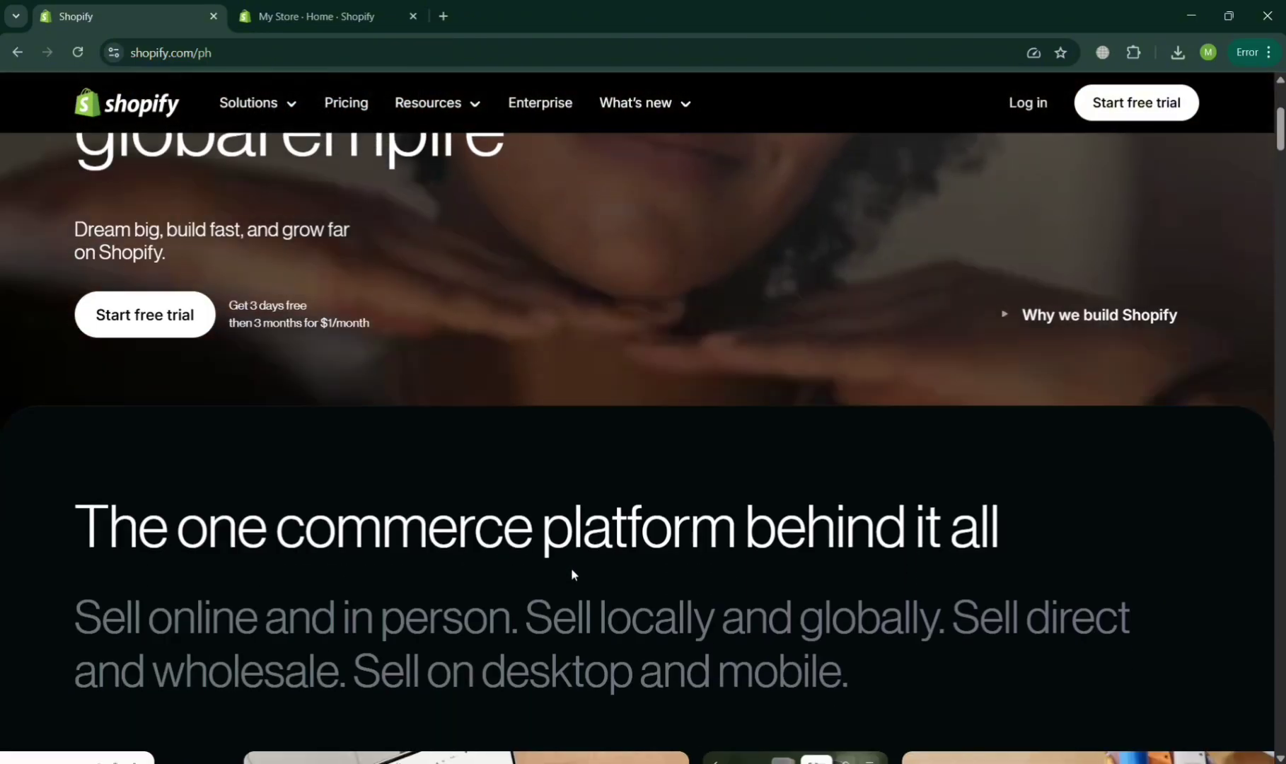
{"action": "scroll", "coordinate": [574, 571], "scroll_direction": "up", "scroll_amount": 2}
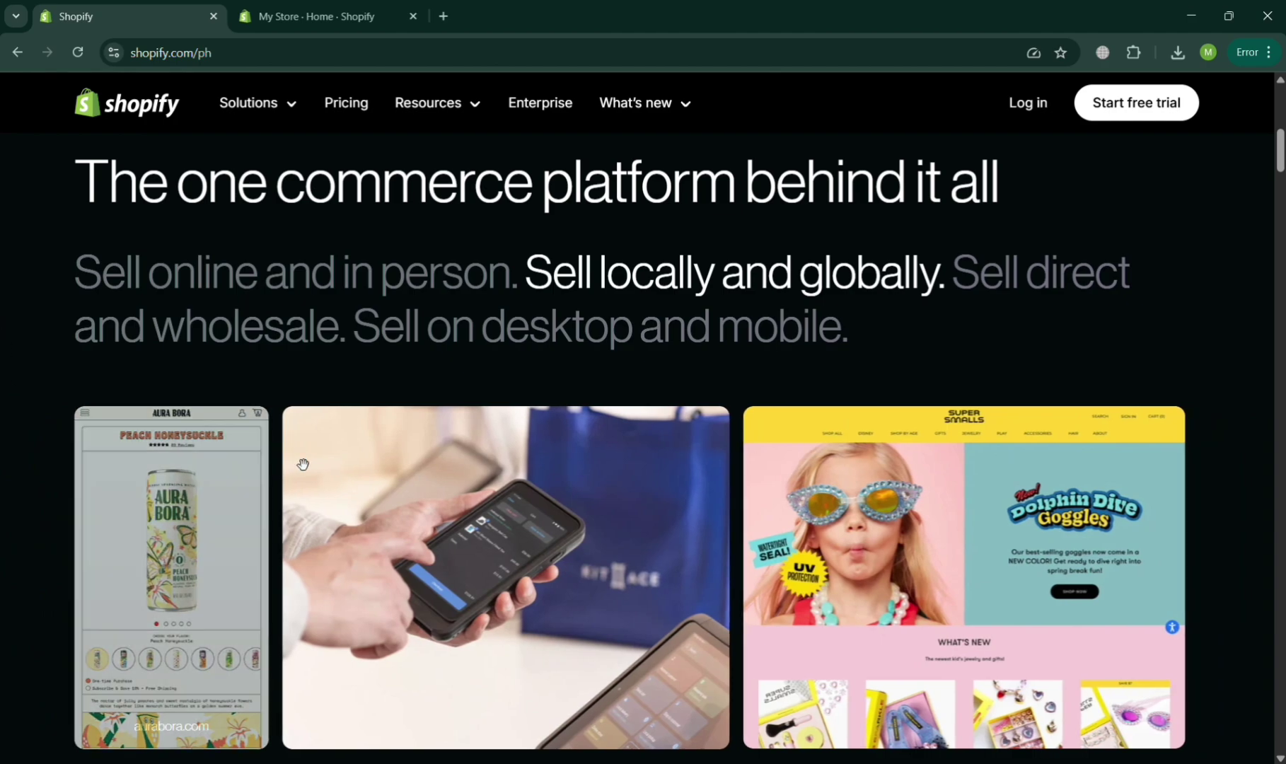
{"action": "scroll", "coordinate": [305, 460], "scroll_direction": "down", "scroll_amount": 5}
{"action": "scroll", "coordinate": [301, 462], "scroll_direction": "down", "scroll_amount": 9}
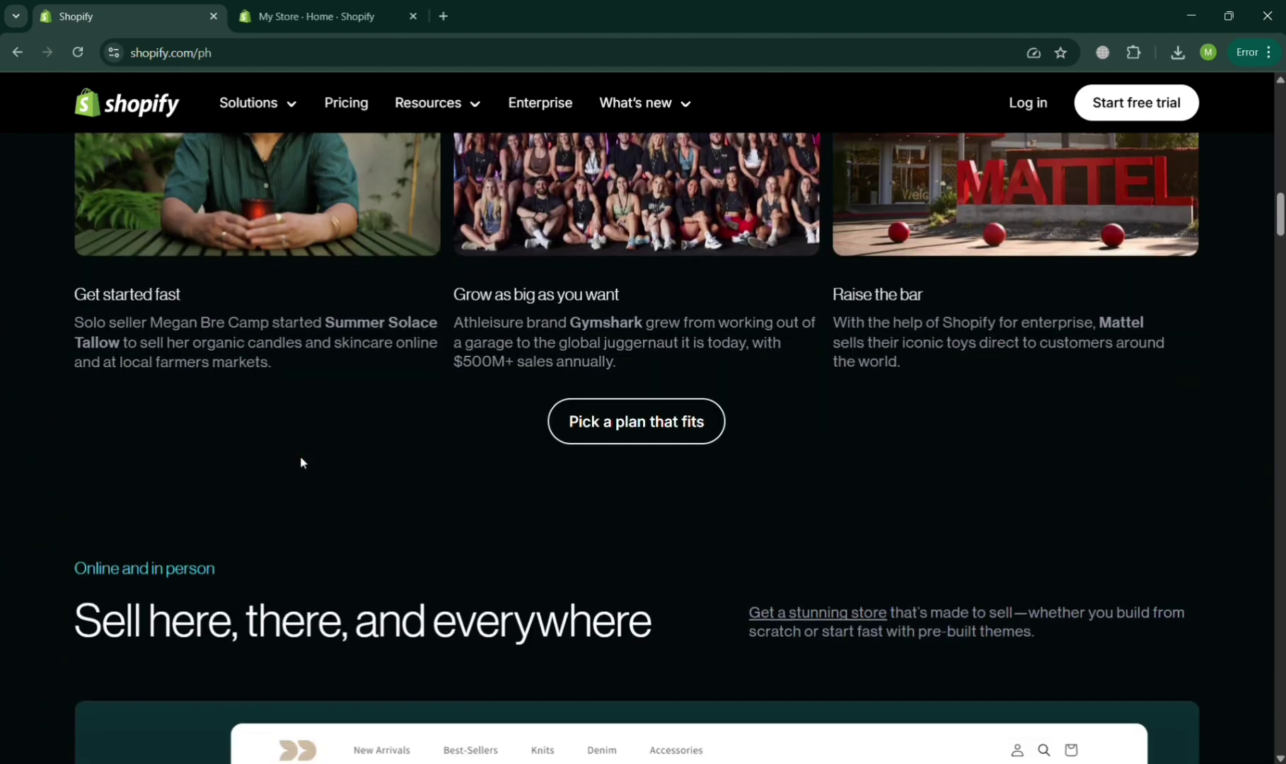
{"action": "scroll", "coordinate": [301, 461], "scroll_direction": "down", "scroll_amount": 6}
{"action": "scroll", "coordinate": [301, 462], "scroll_direction": "down", "scroll_amount": 14}
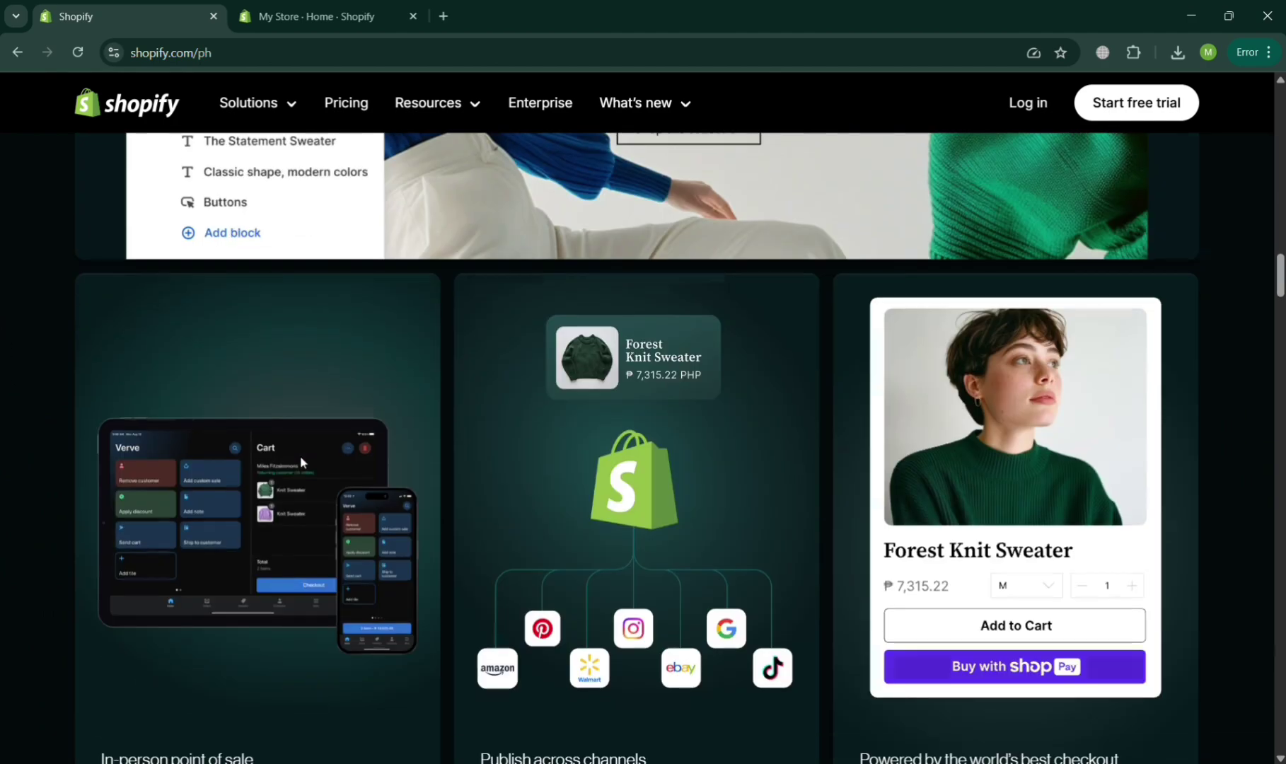
{"action": "scroll", "coordinate": [301, 462], "scroll_direction": "down", "scroll_amount": 5}
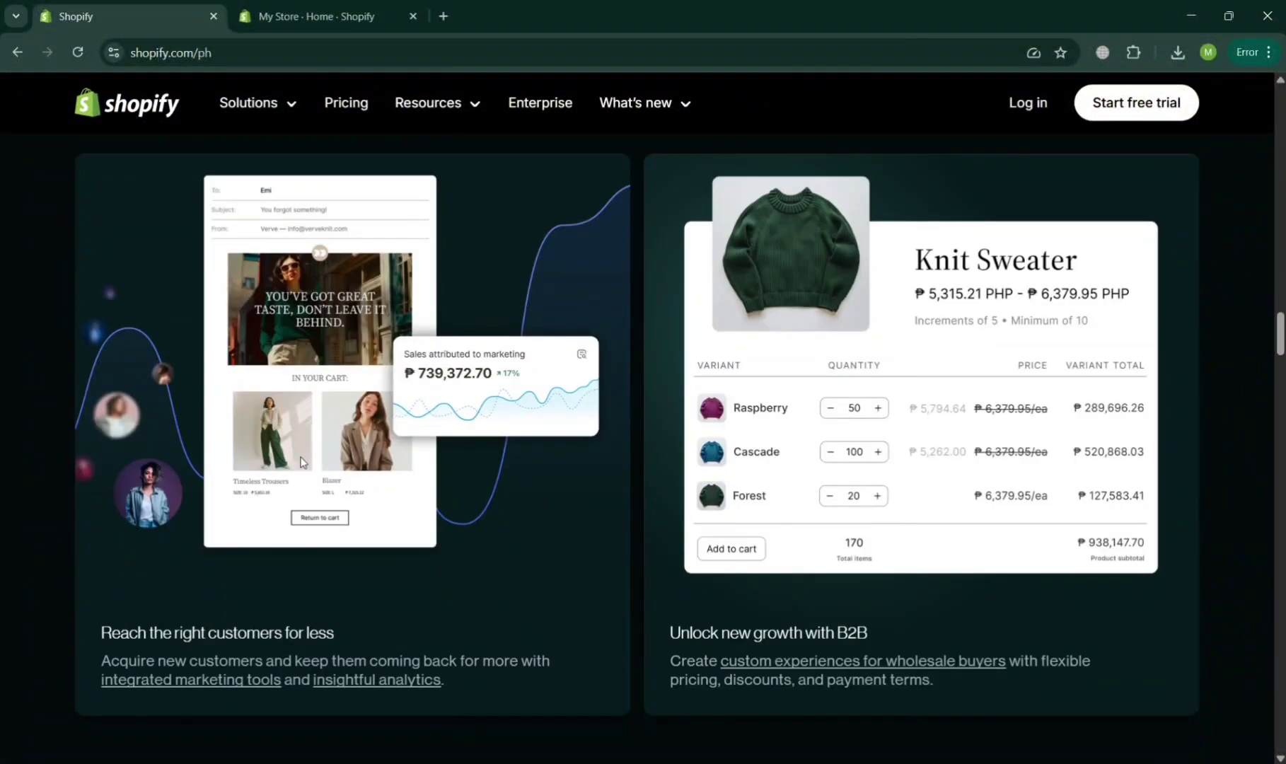
{"action": "scroll", "coordinate": [303, 463], "scroll_direction": "down", "scroll_amount": 1}
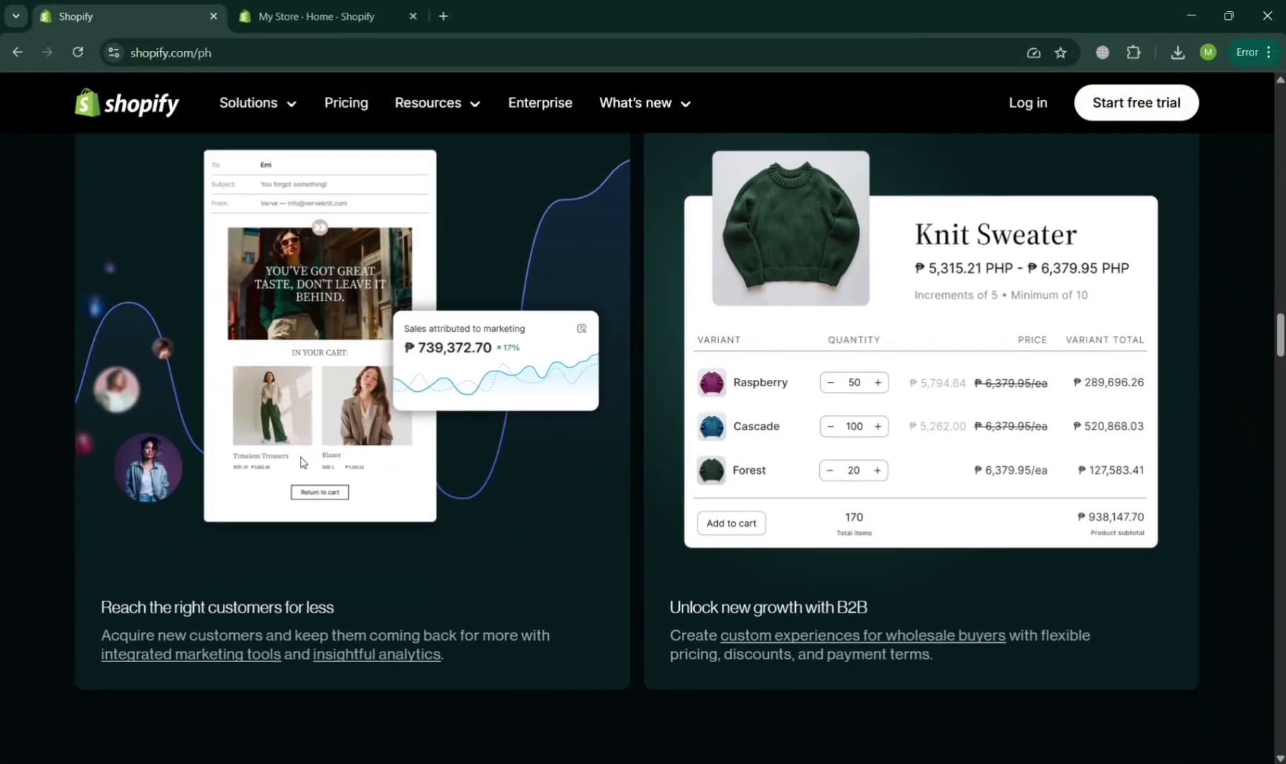
{"action": "scroll", "coordinate": [303, 462], "scroll_direction": "down", "scroll_amount": 1}
{"action": "scroll", "coordinate": [301, 461], "scroll_direction": "down", "scroll_amount": 20}
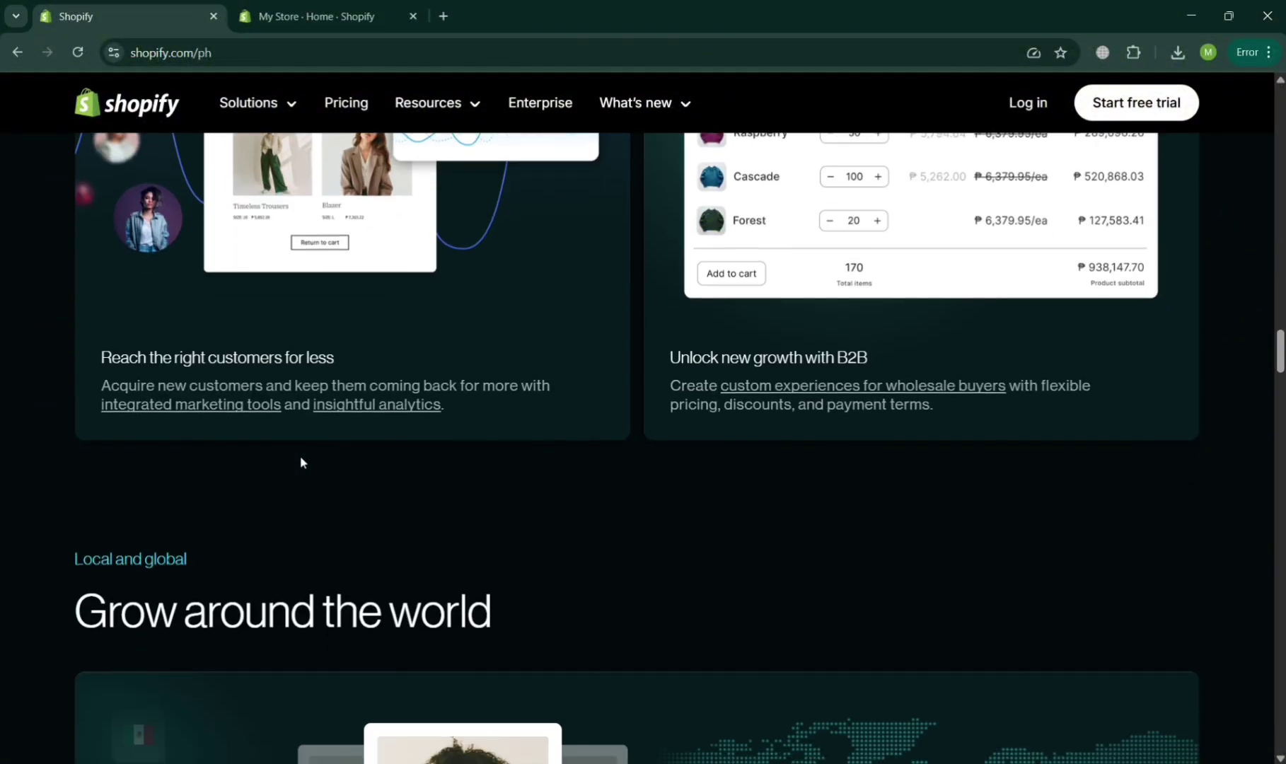
{"action": "scroll", "coordinate": [301, 455], "scroll_direction": "down", "scroll_amount": 5}
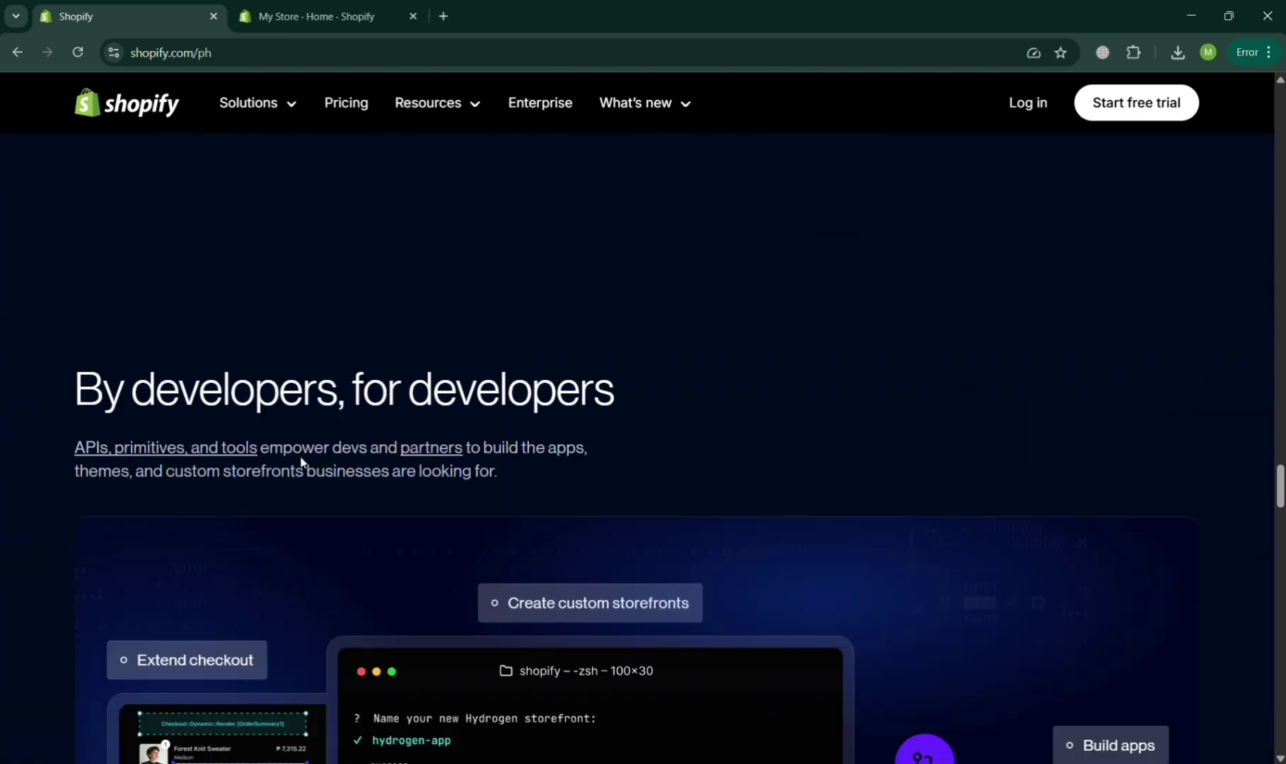
{"action": "scroll", "coordinate": [301, 455], "scroll_direction": "up", "scroll_amount": 10}
{"action": "scroll", "coordinate": [306, 463], "scroll_direction": "up", "scroll_amount": 2}
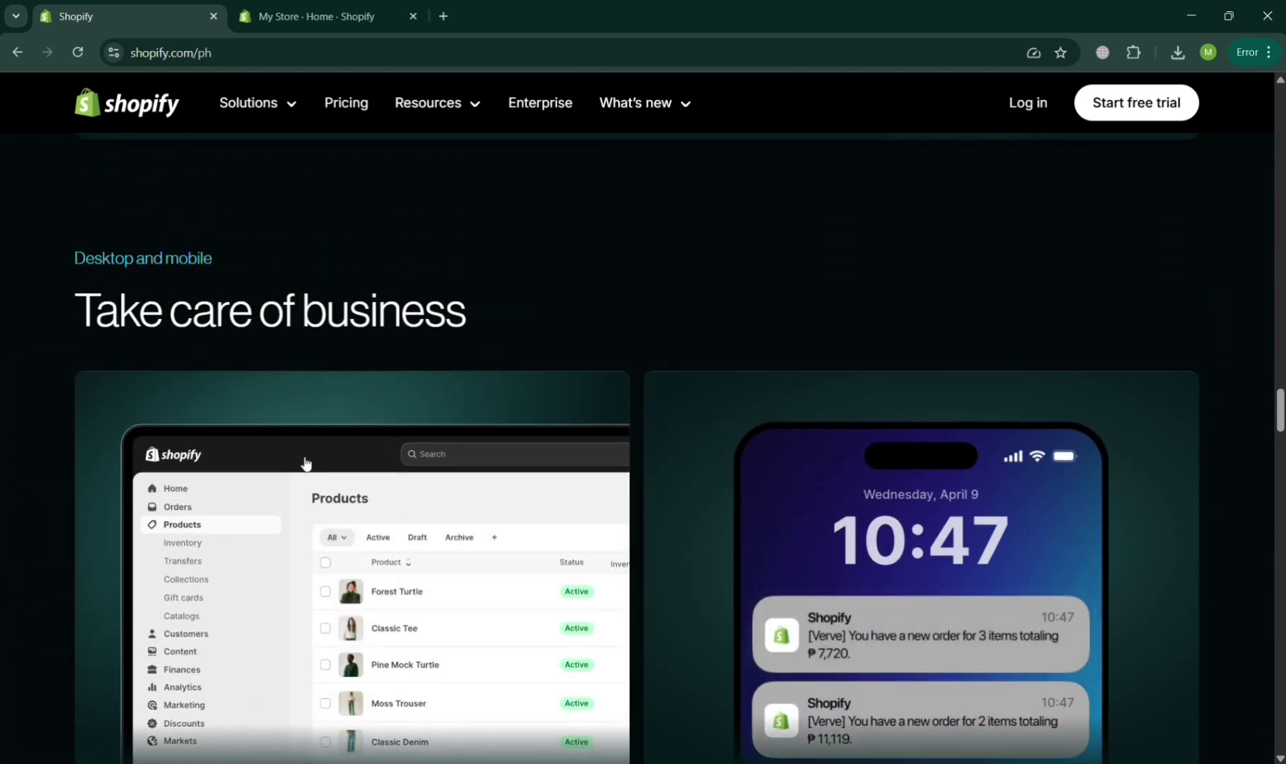
{"action": "scroll", "coordinate": [306, 462], "scroll_direction": "up", "scroll_amount": 20}
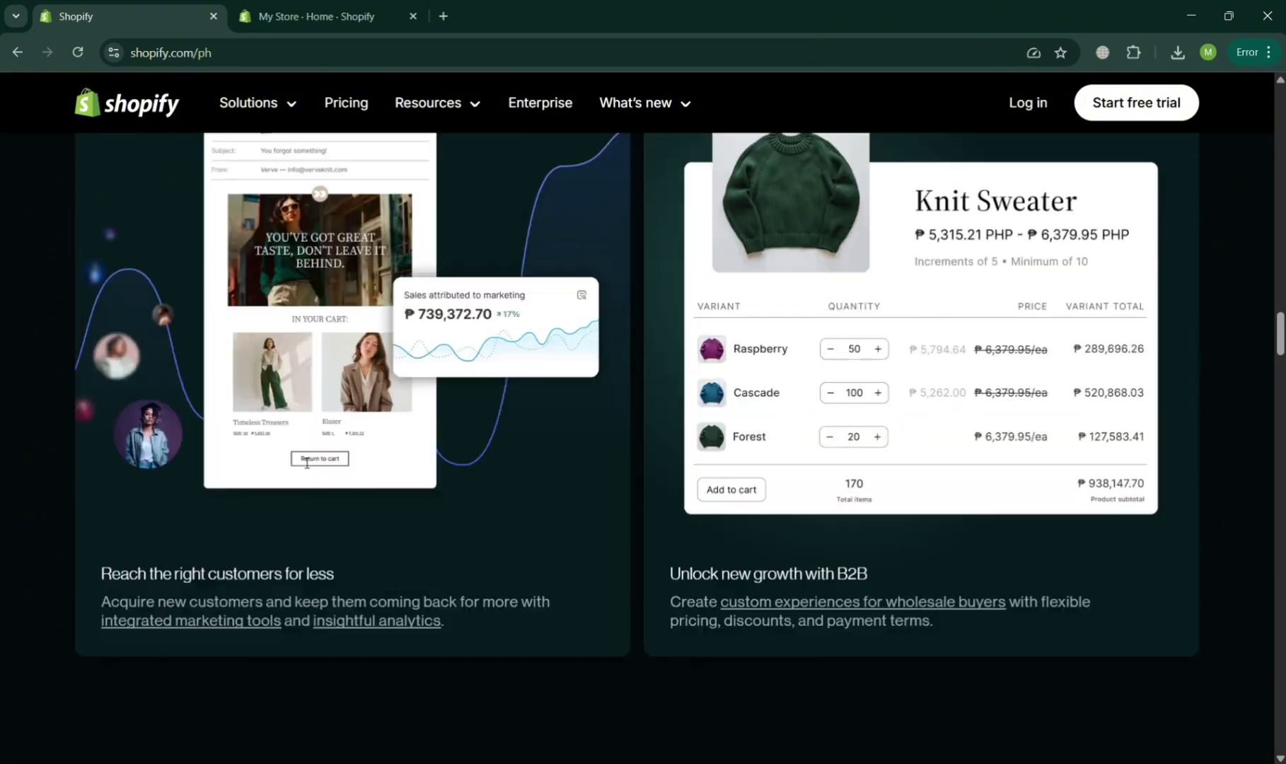
{"action": "scroll", "coordinate": [302, 463], "scroll_direction": "up", "scroll_amount": 15}
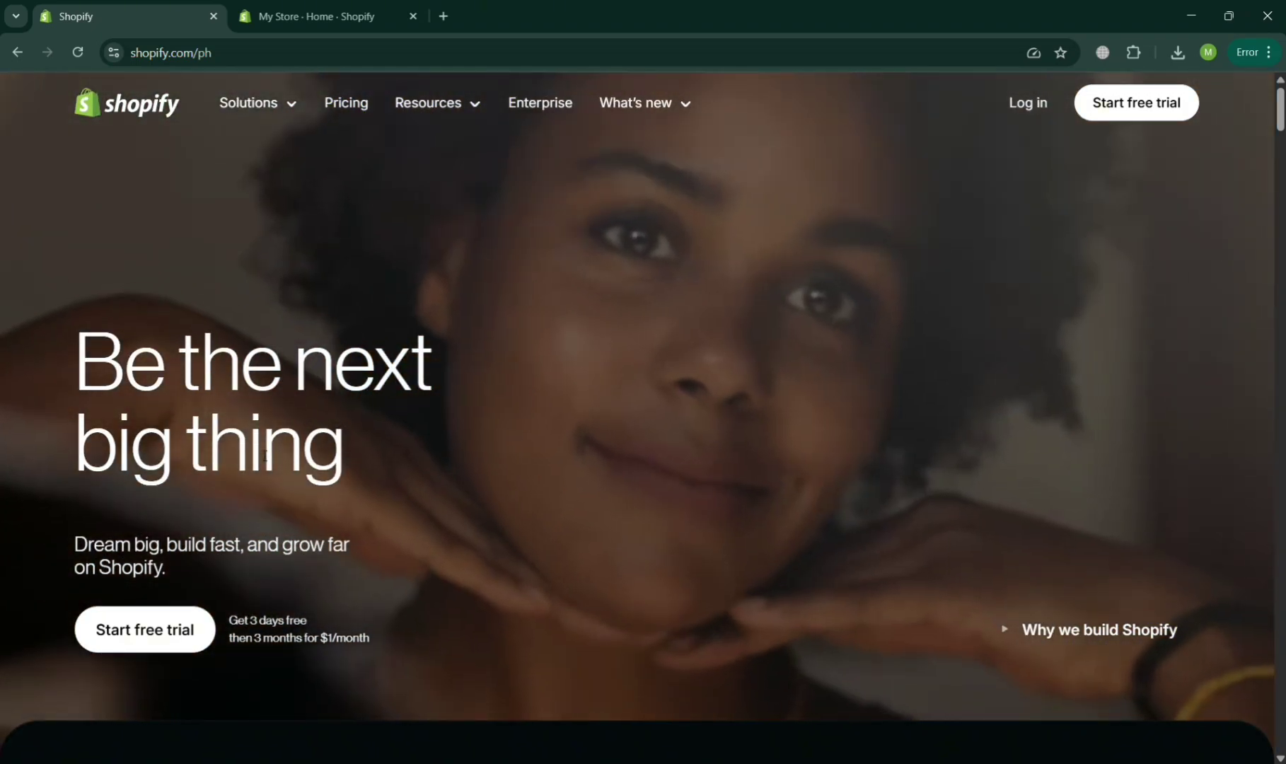
{"action": "scroll", "coordinate": [265, 454], "scroll_direction": "down", "scroll_amount": 3}
{"action": "scroll", "coordinate": [258, 451], "scroll_direction": "up", "scroll_amount": 3}
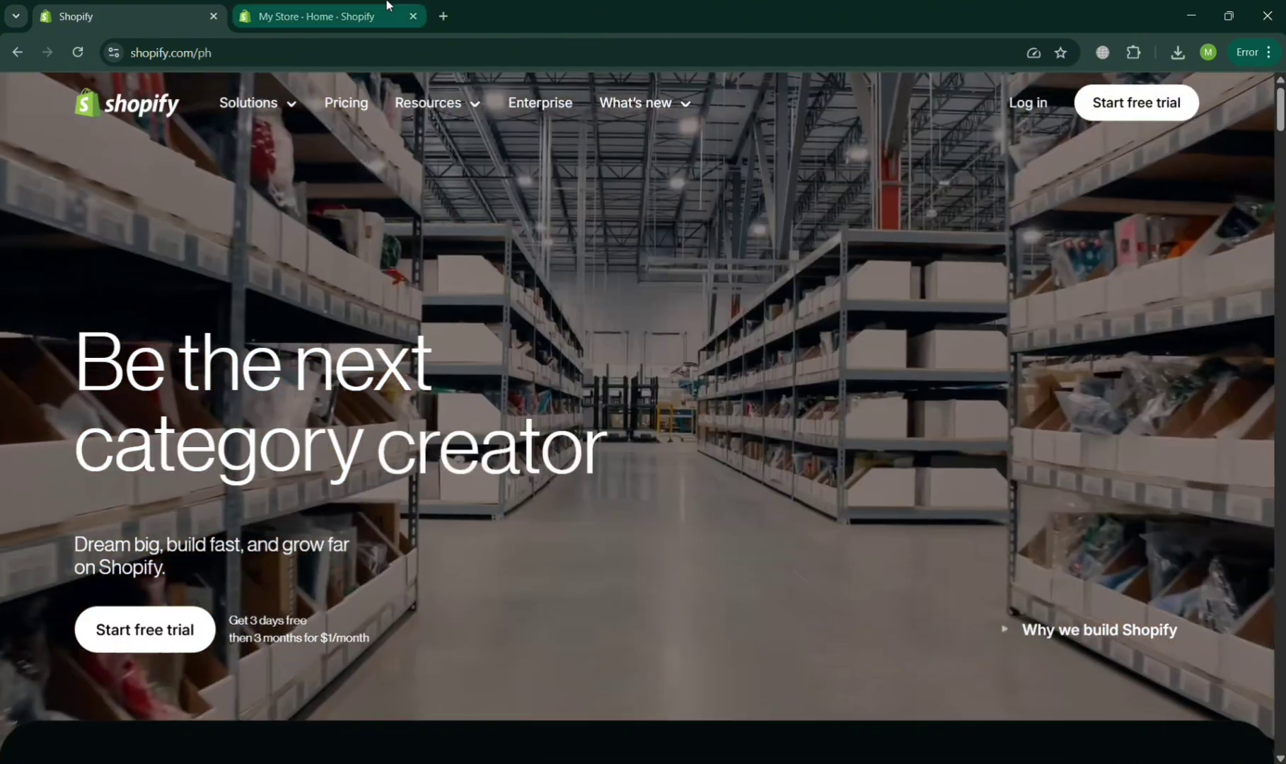
{"action": "left_click", "coordinate": [388, 7]}
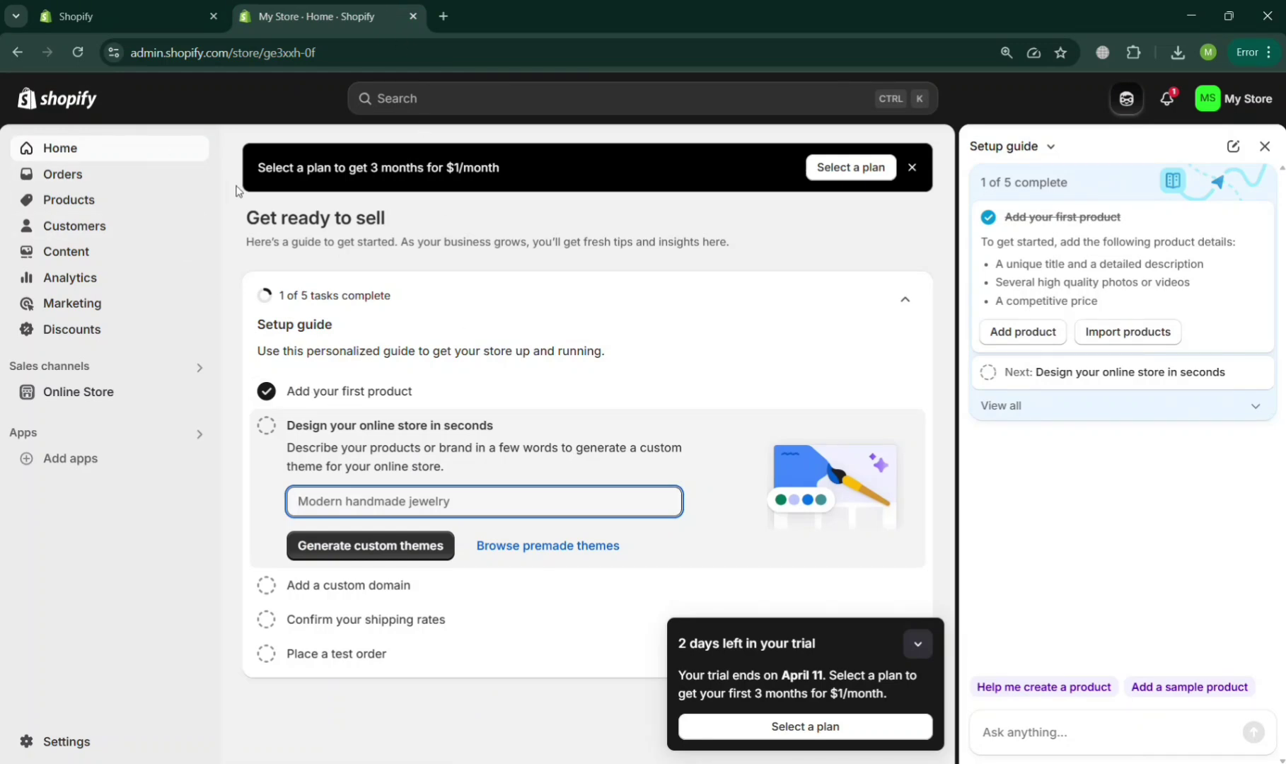
Close the Setup guide and open the Shopify App Store from Picked for you
{"action": "left_click", "coordinate": [1265, 146]}
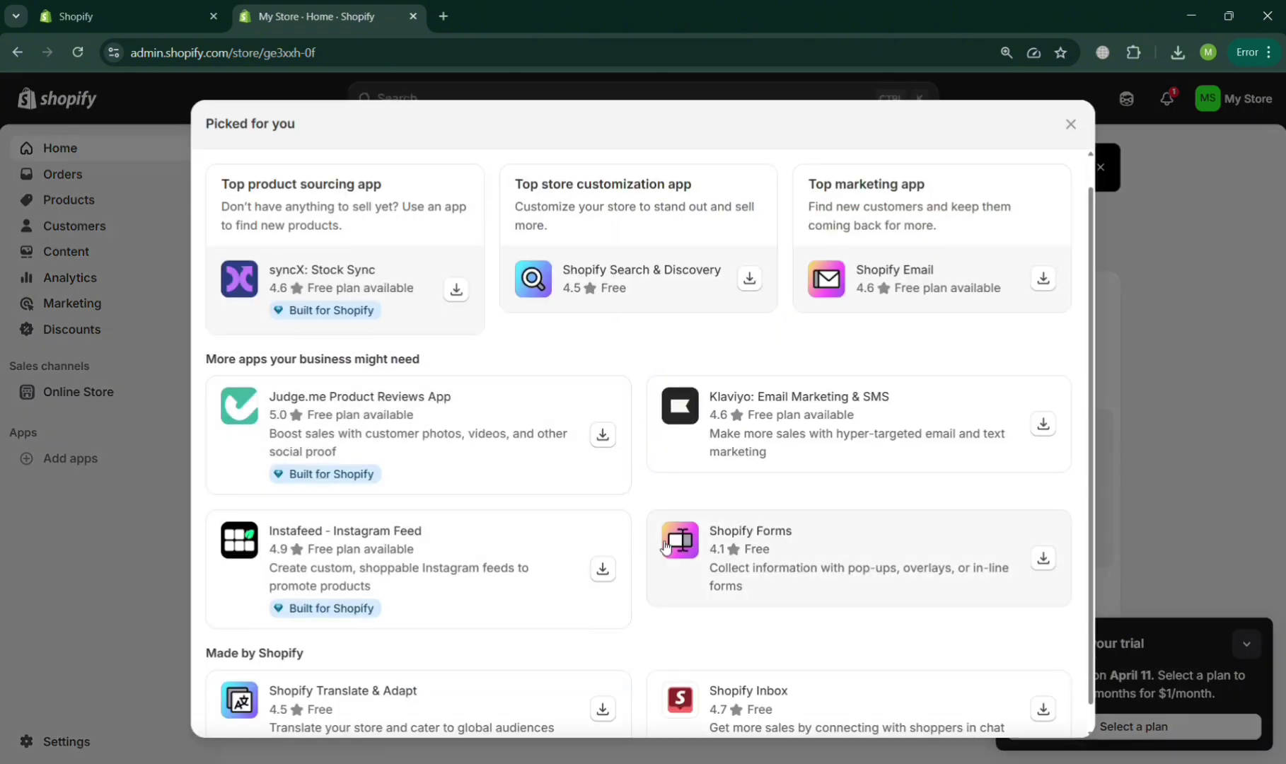
{"action": "scroll", "coordinate": [665, 538], "scroll_direction": "down", "scroll_amount": 2}
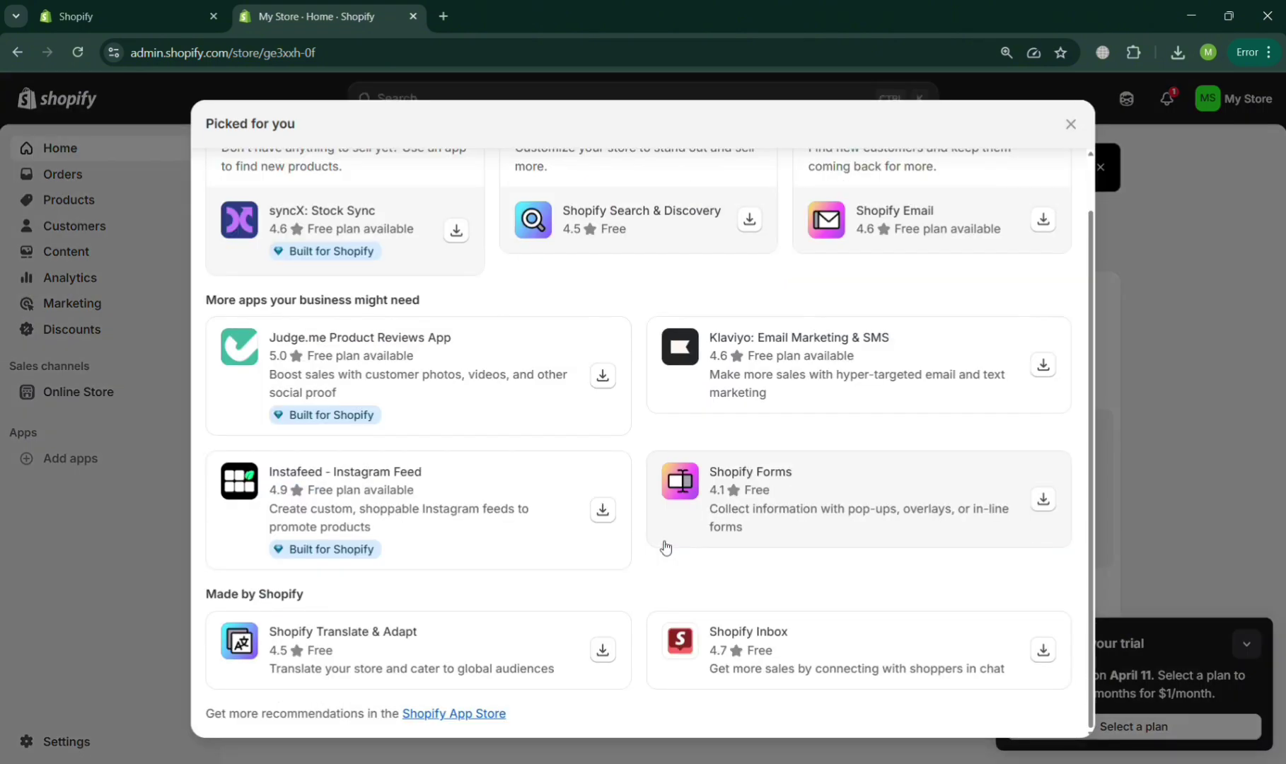
{"action": "left_click", "coordinate": [500, 715]}
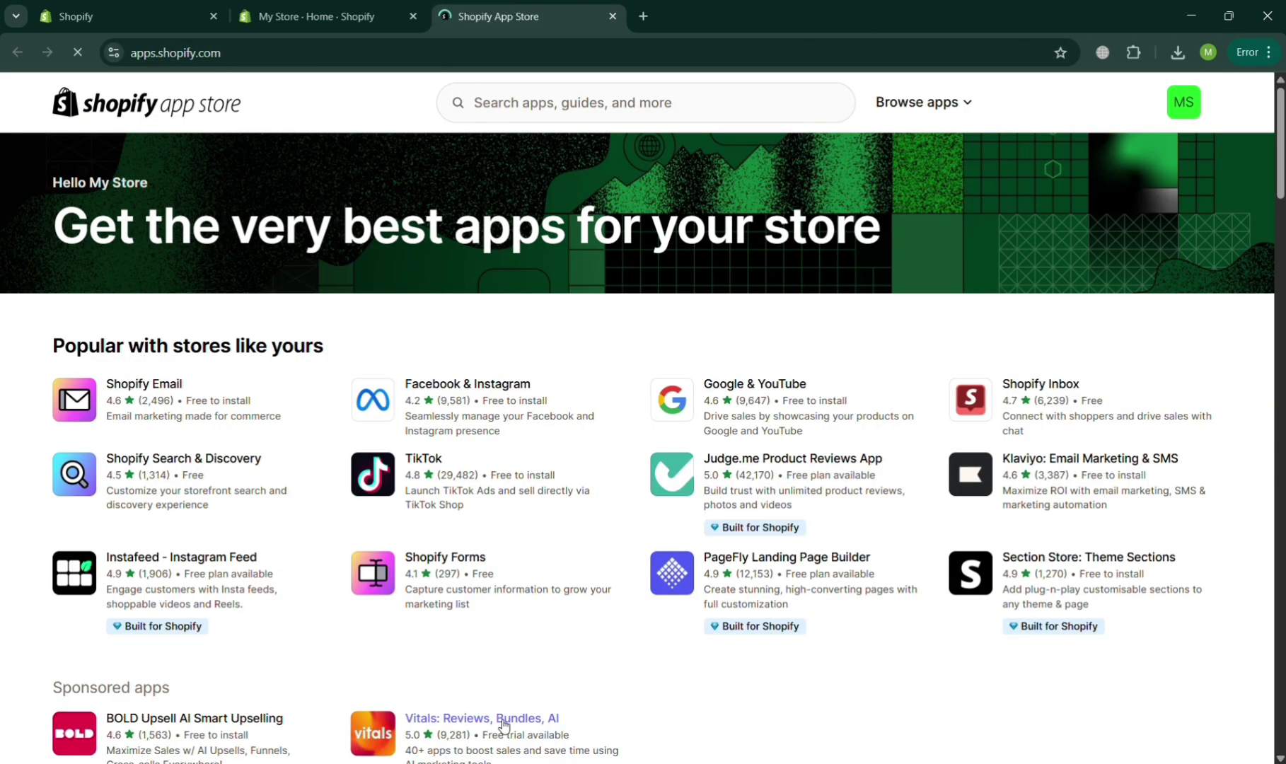
Search the App Store for 'bundler' and install Bundler - Product Bundles
{"action": "left_click", "coordinate": [714, 111]}
{"action": "type", "text": "bund"}
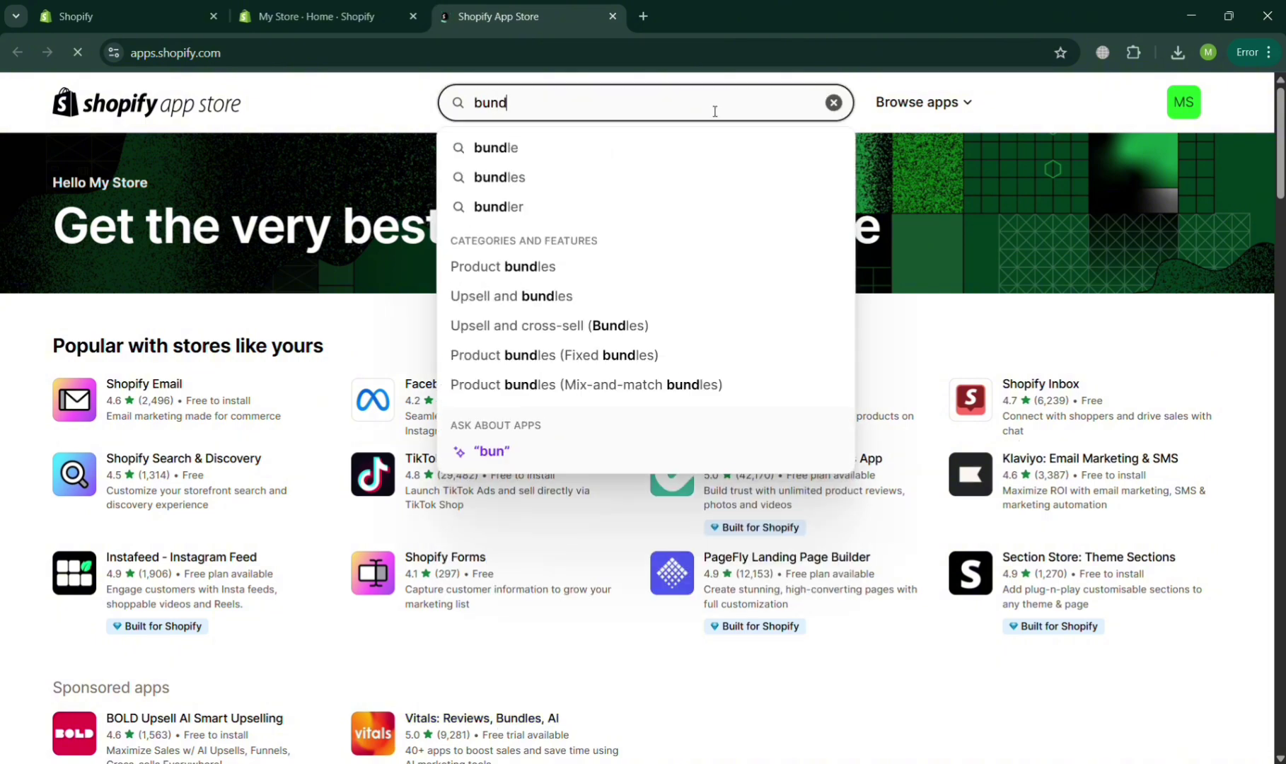
{"action": "type", "text": "ler"}
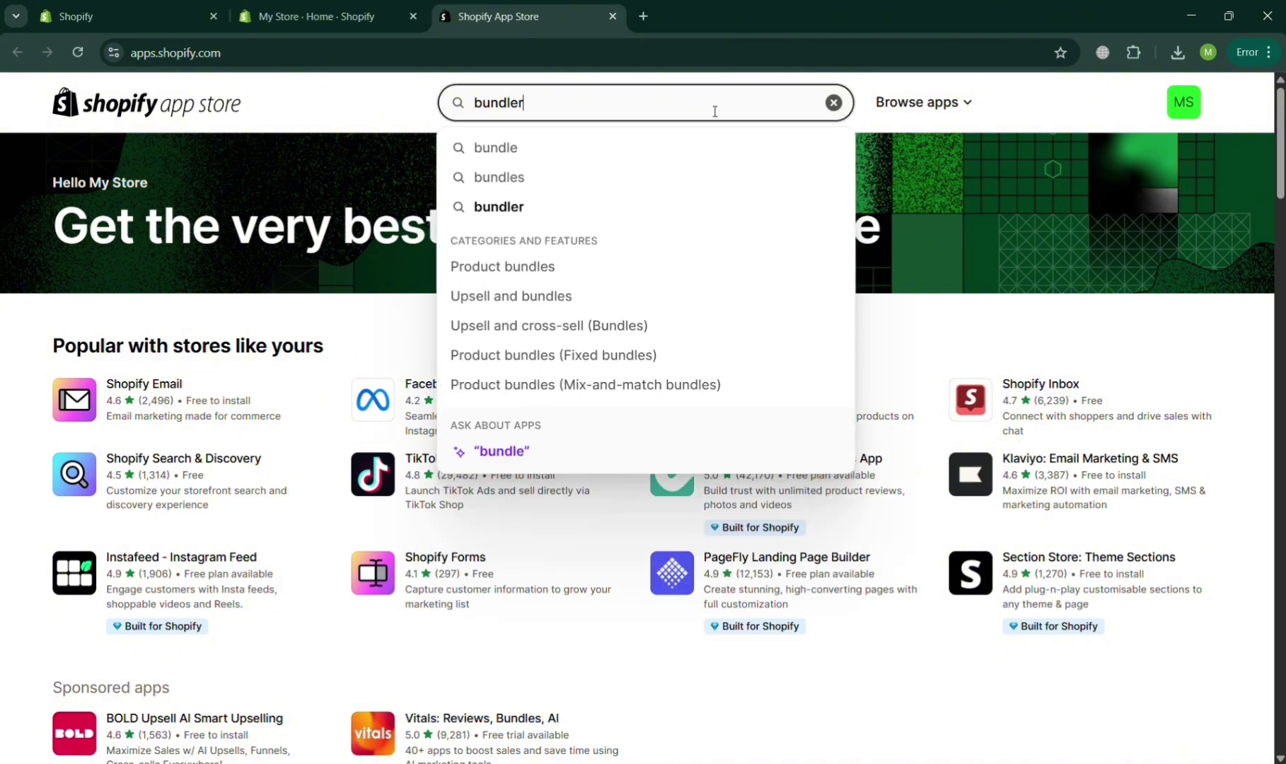
{"action": "key", "text": "Return"}
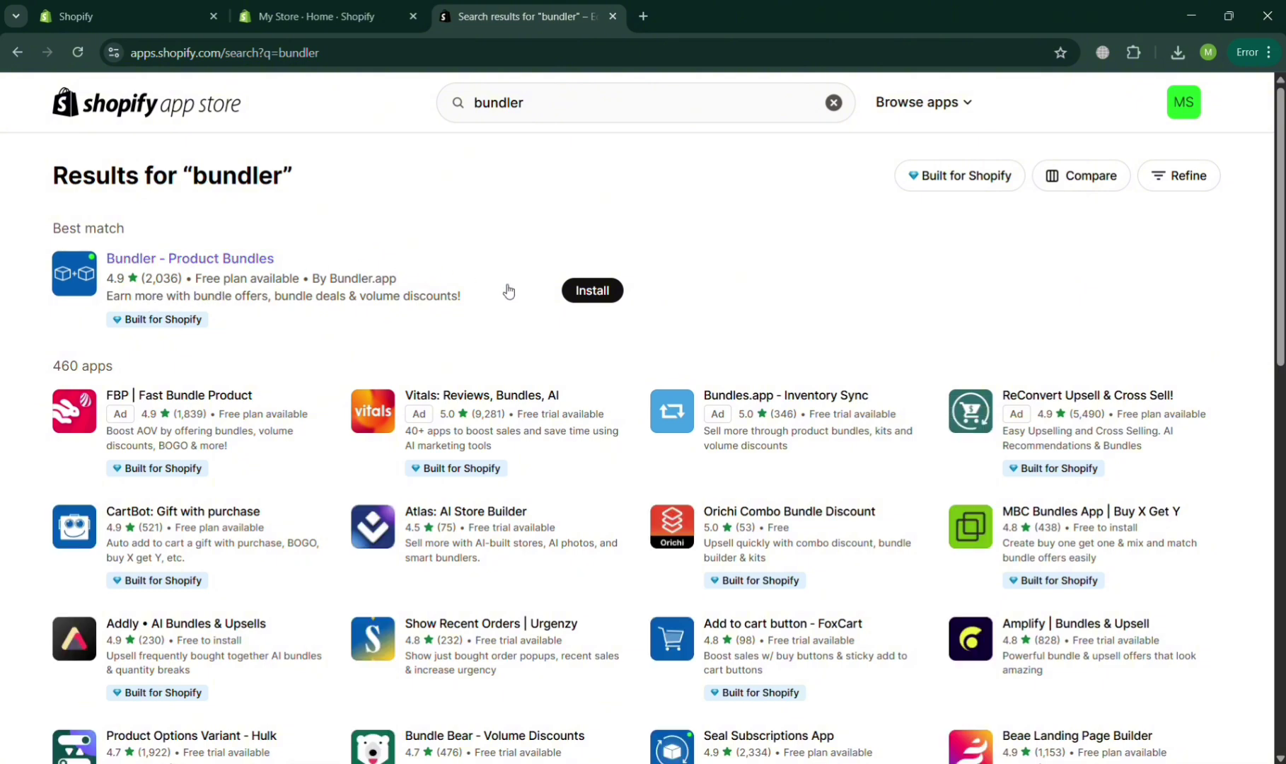
{"action": "left_click", "coordinate": [589, 297]}
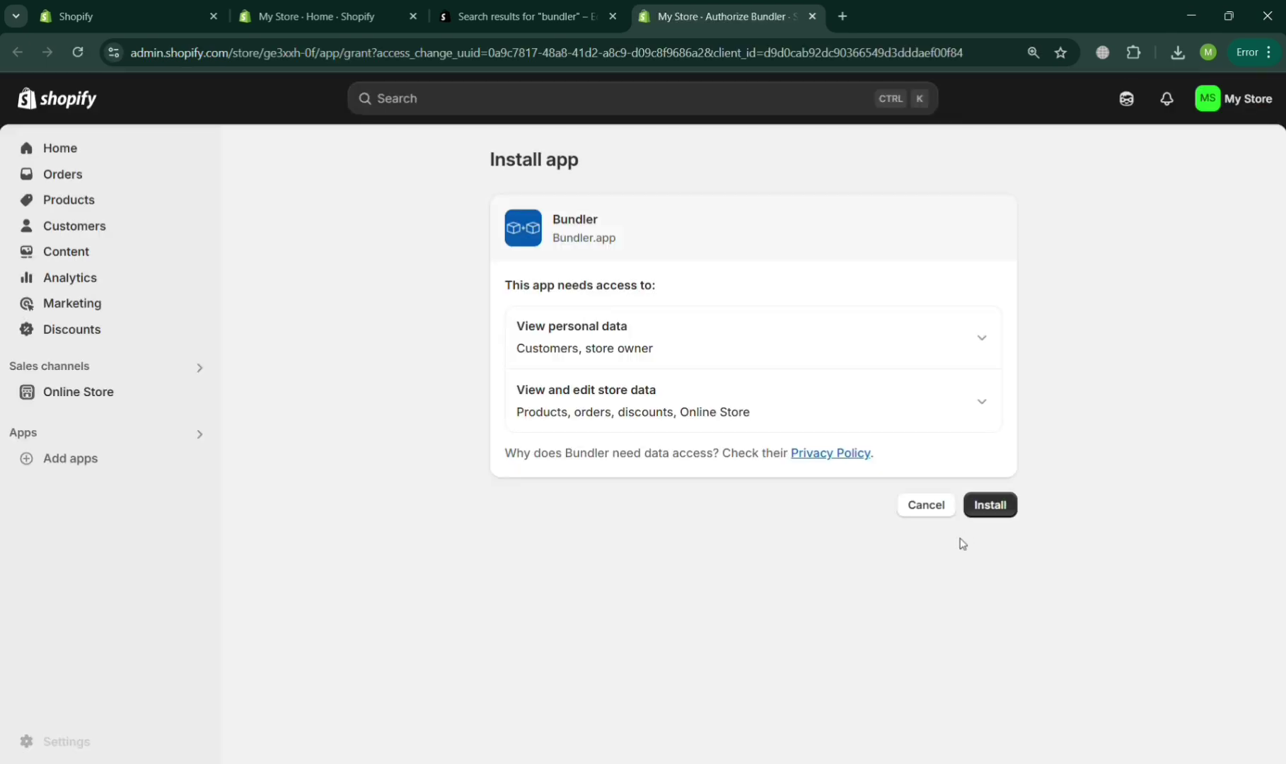
Approve Bundler's data access, dismiss the tutorial popup, and choose the FREE plan
{"action": "left_click", "coordinate": [986, 508]}
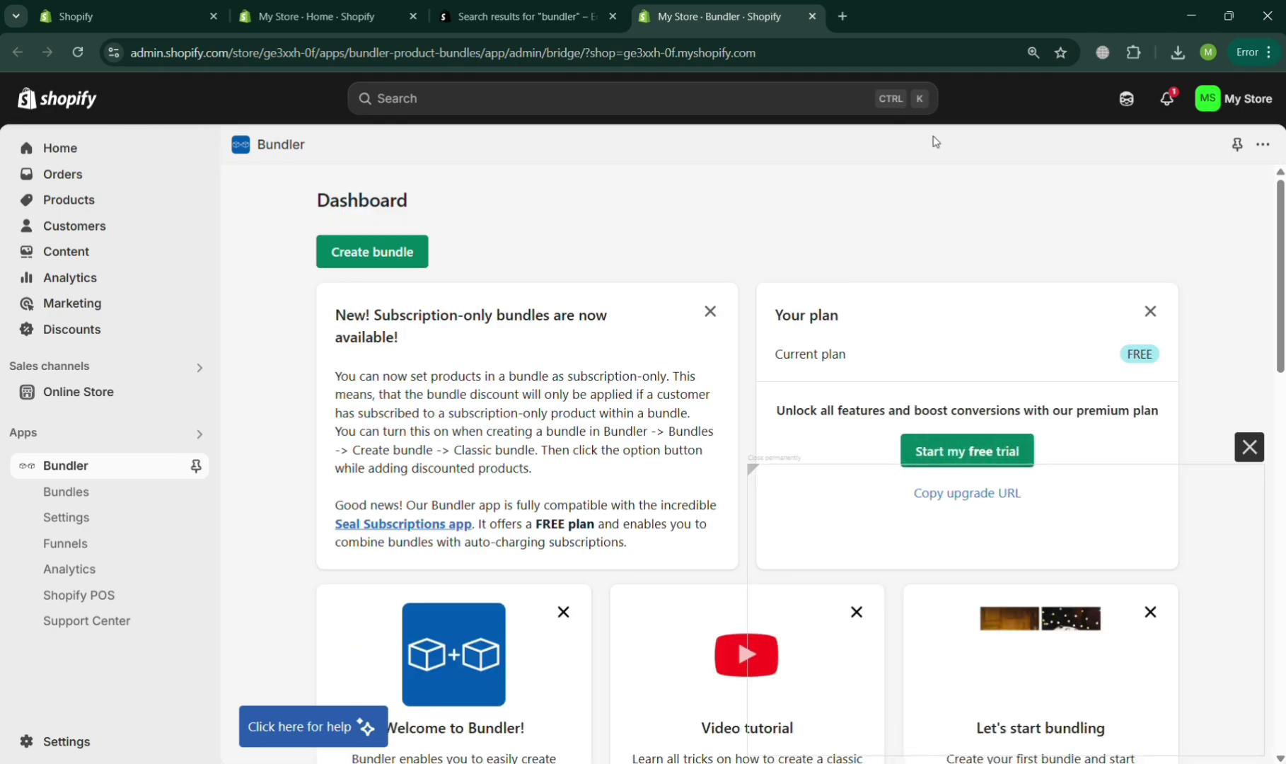
{"action": "left_click", "coordinate": [1010, 448]}
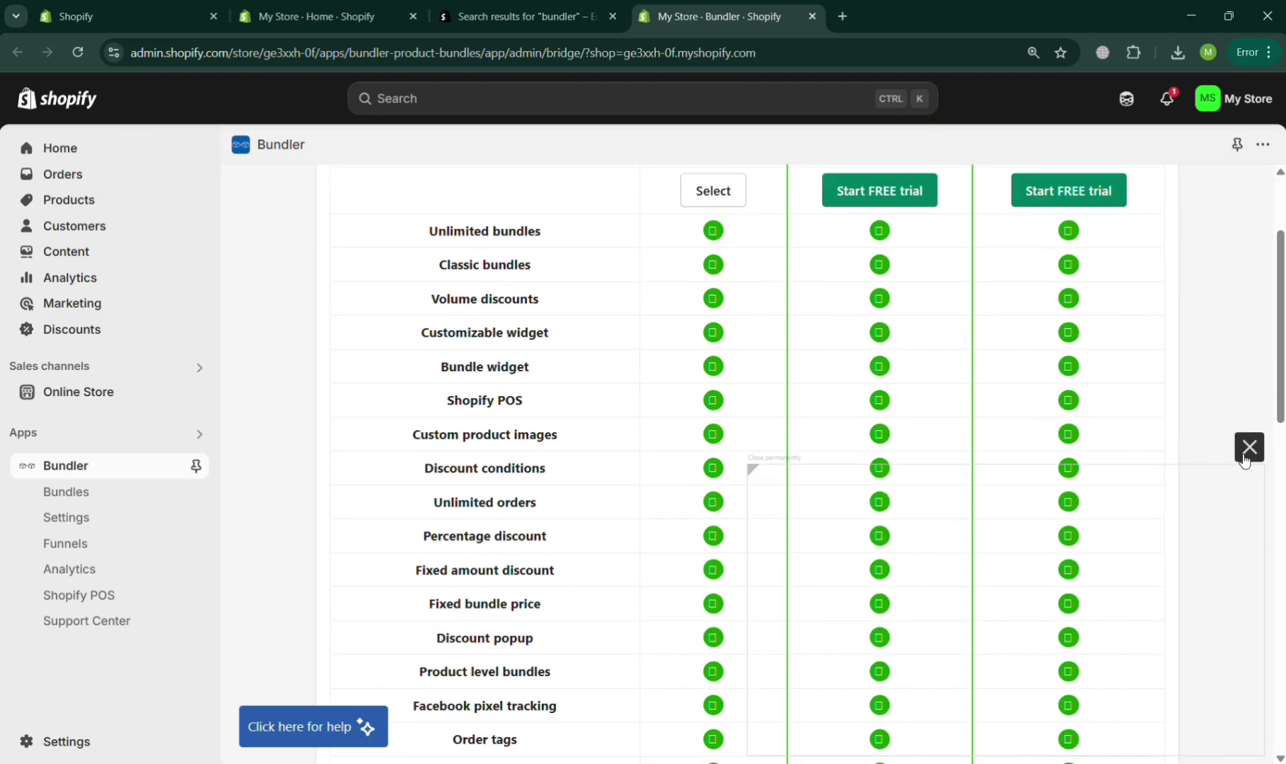
{"action": "left_click", "coordinate": [1248, 449]}
{"action": "scroll", "coordinate": [1002, 355], "scroll_direction": "up", "scroll_amount": 2}
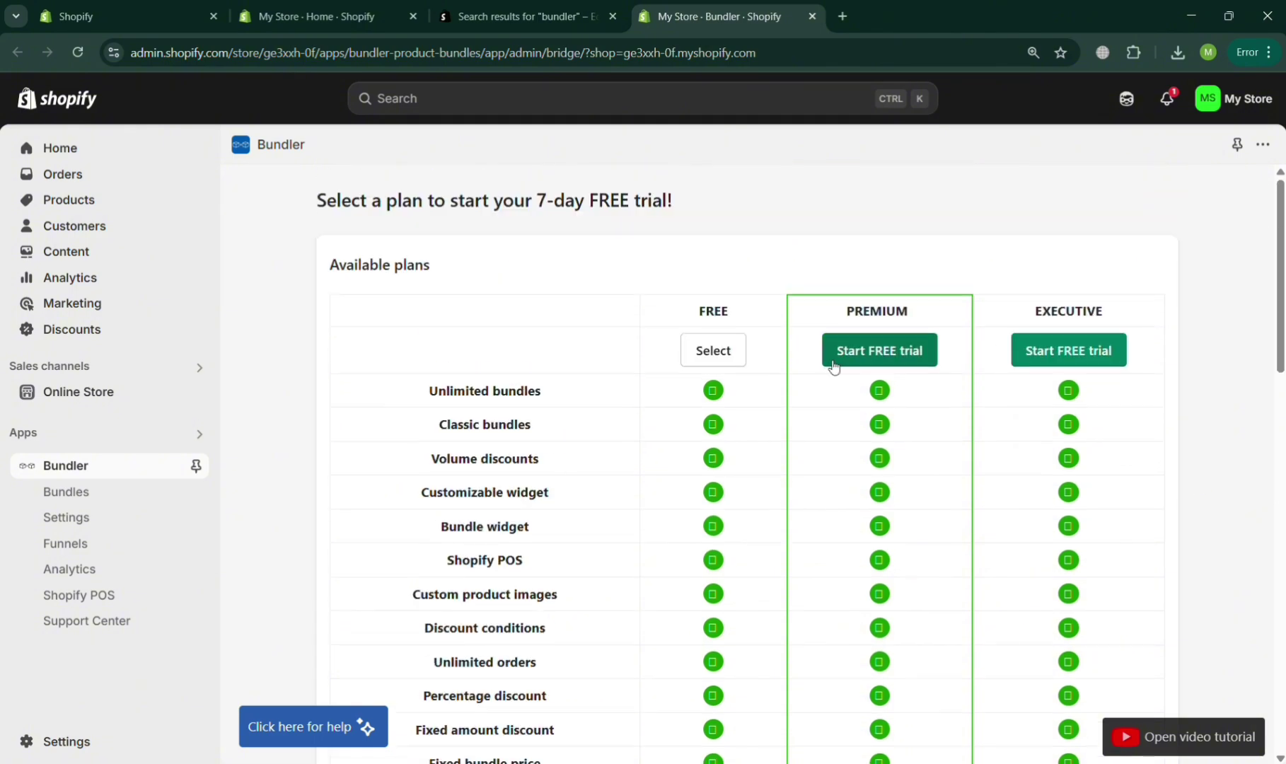
{"action": "scroll", "coordinate": [718, 363], "scroll_direction": "down", "scroll_amount": 12}
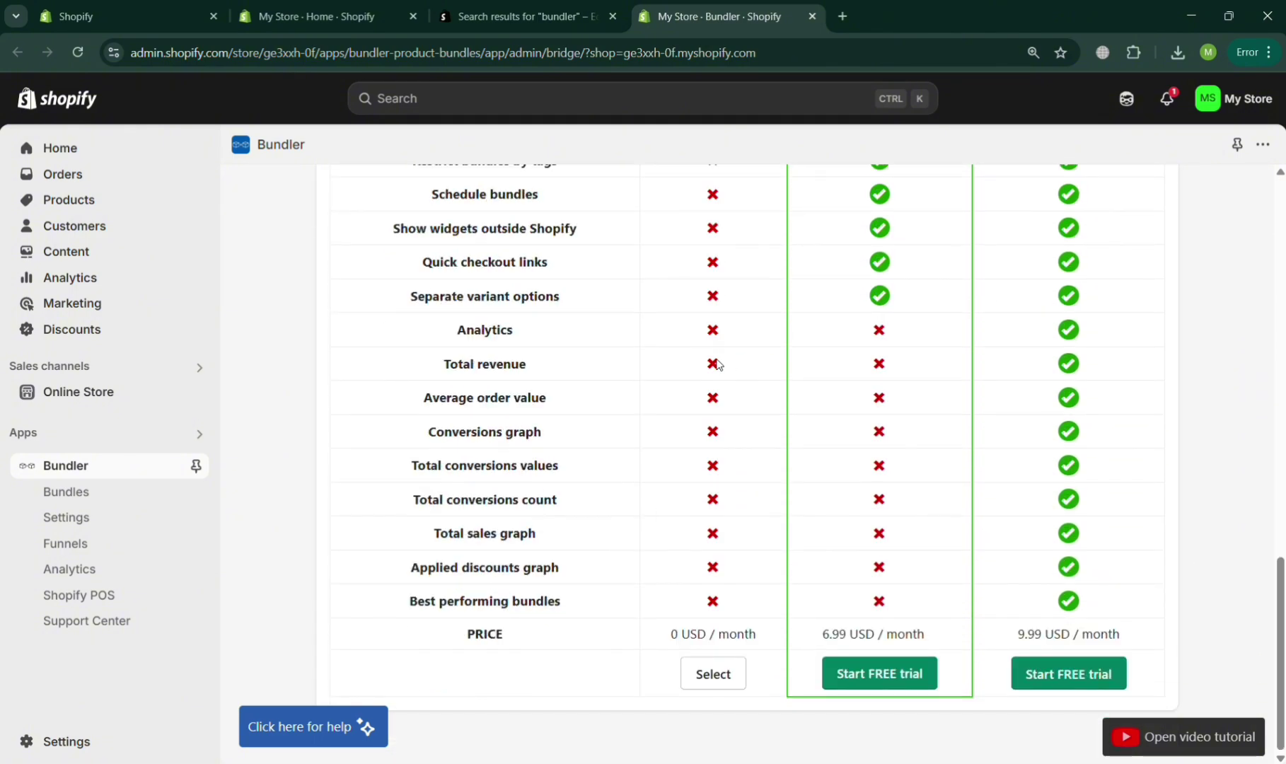
{"action": "scroll", "coordinate": [716, 364], "scroll_direction": "up", "scroll_amount": 10}
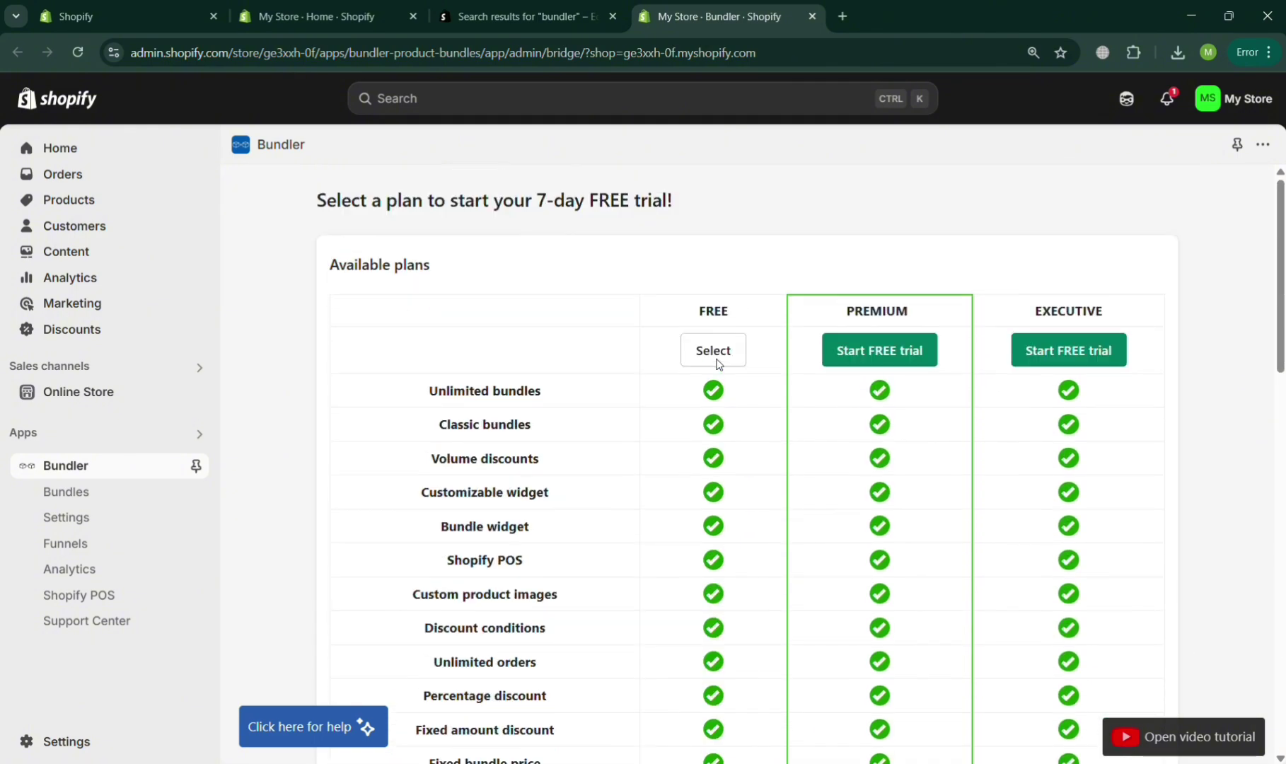
{"action": "left_click", "coordinate": [715, 361]}
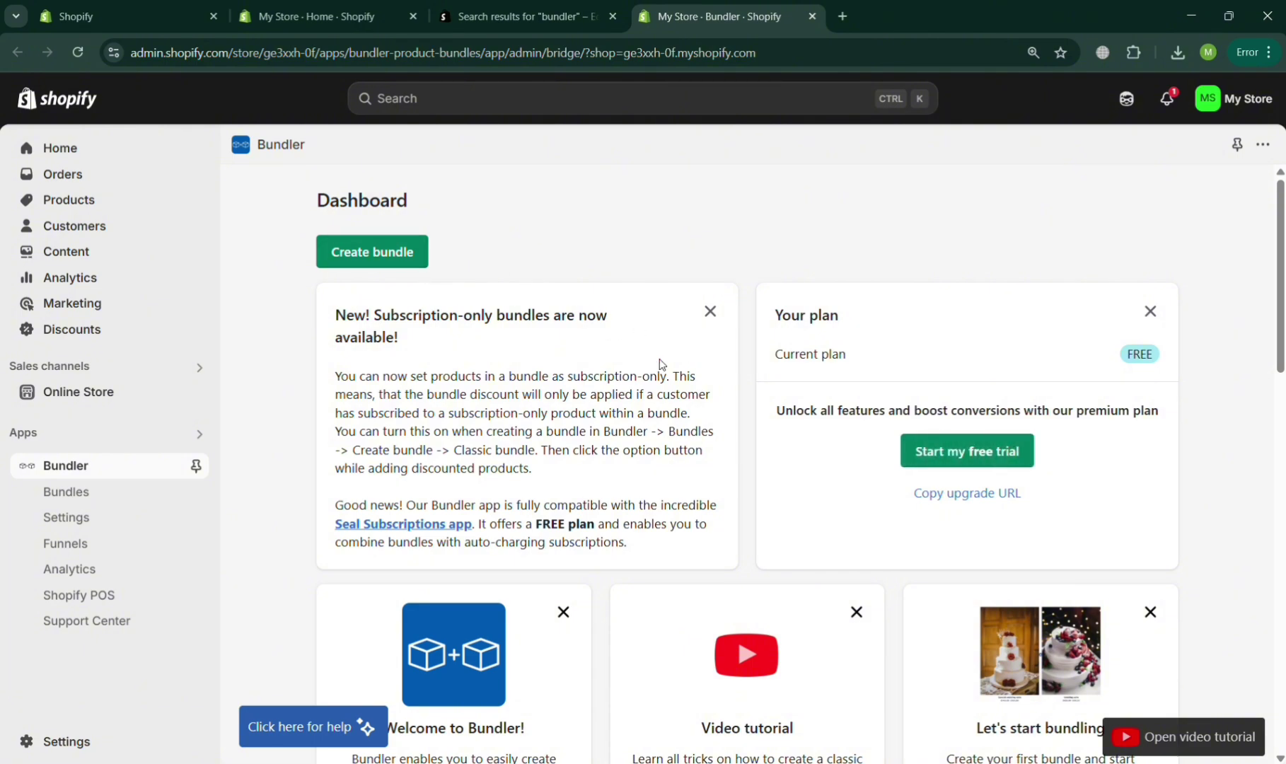
Go to Bundler's Bundles list and start a new bundle to reach the preset picker
{"action": "scroll", "coordinate": [660, 362], "scroll_direction": "down", "scroll_amount": 4}
{"action": "scroll", "coordinate": [659, 362], "scroll_direction": "up", "scroll_amount": 4}
{"action": "scroll", "coordinate": [659, 362], "scroll_direction": "down", "scroll_amount": 4}
{"action": "scroll", "coordinate": [659, 363], "scroll_direction": "down", "scroll_amount": 1}
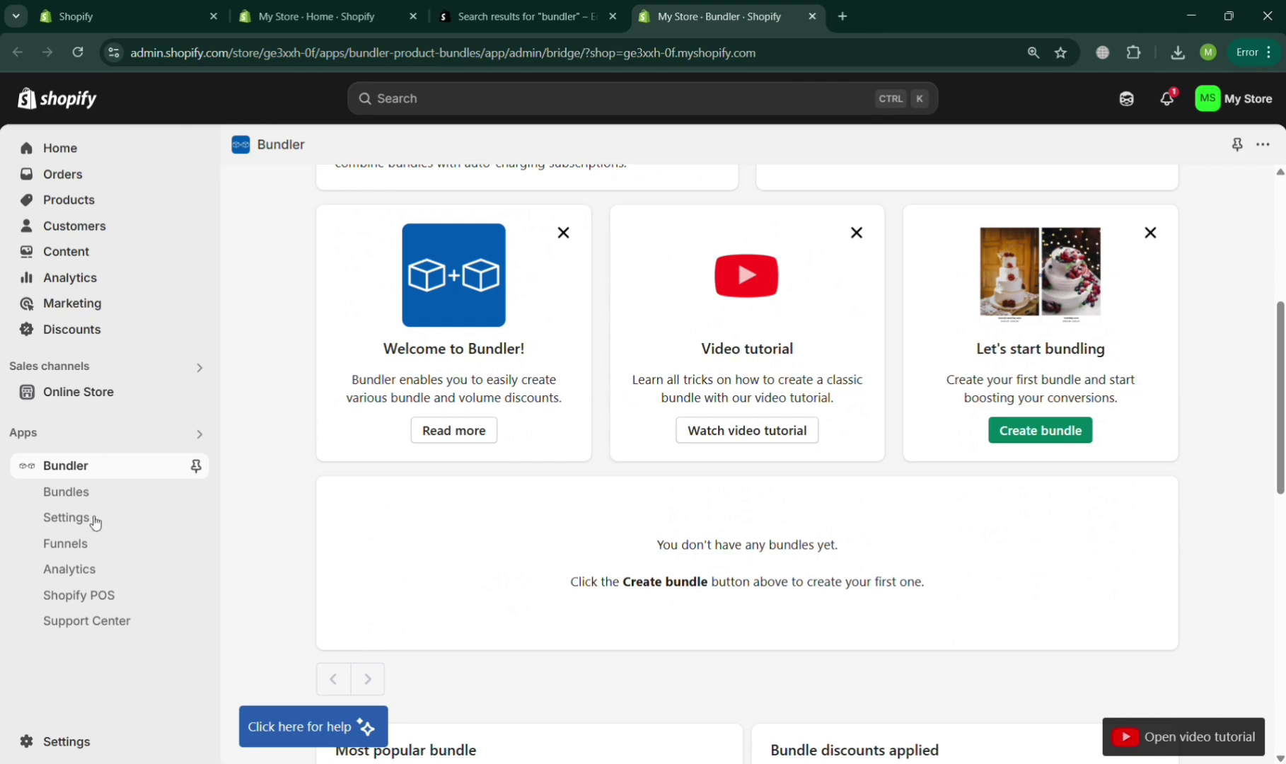
{"action": "left_click", "coordinate": [120, 488]}
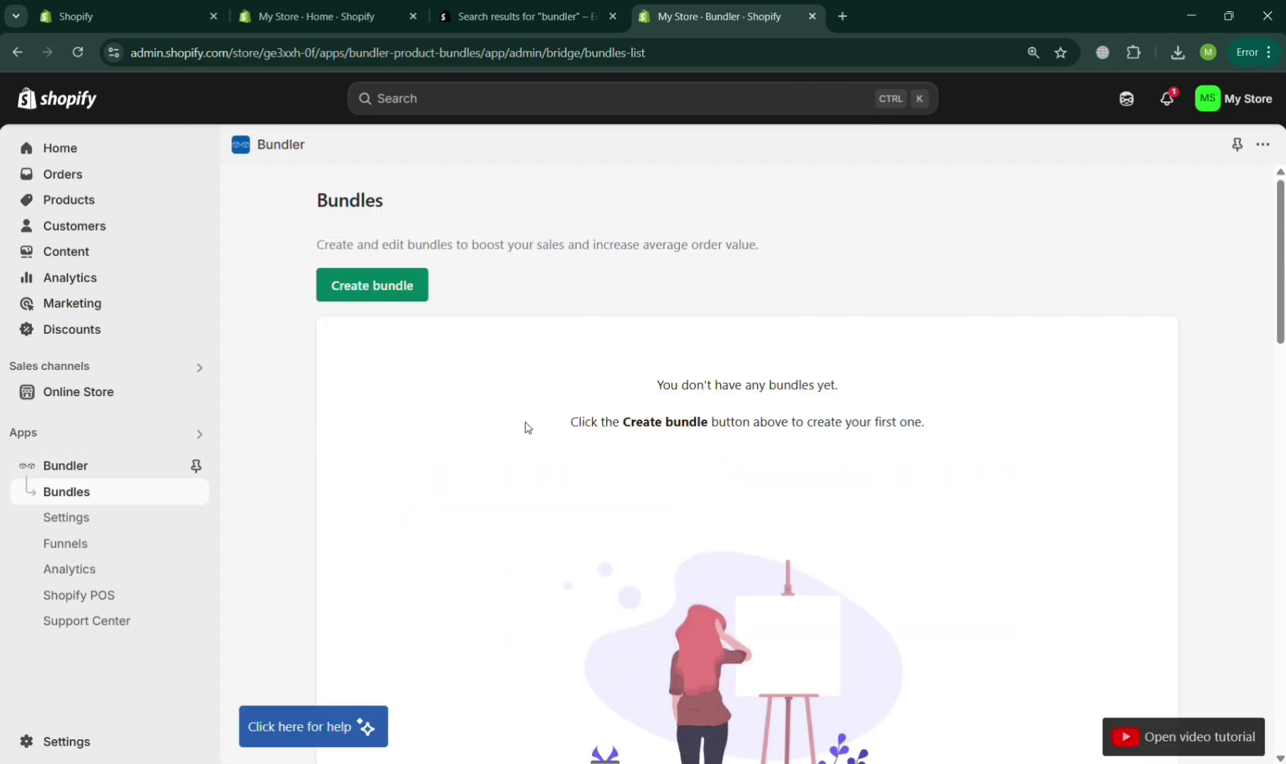
{"action": "scroll", "coordinate": [525, 428], "scroll_direction": "down", "scroll_amount": 8}
{"action": "scroll", "coordinate": [525, 428], "scroll_direction": "up", "scroll_amount": 8}
{"action": "left_click", "coordinate": [404, 299]}
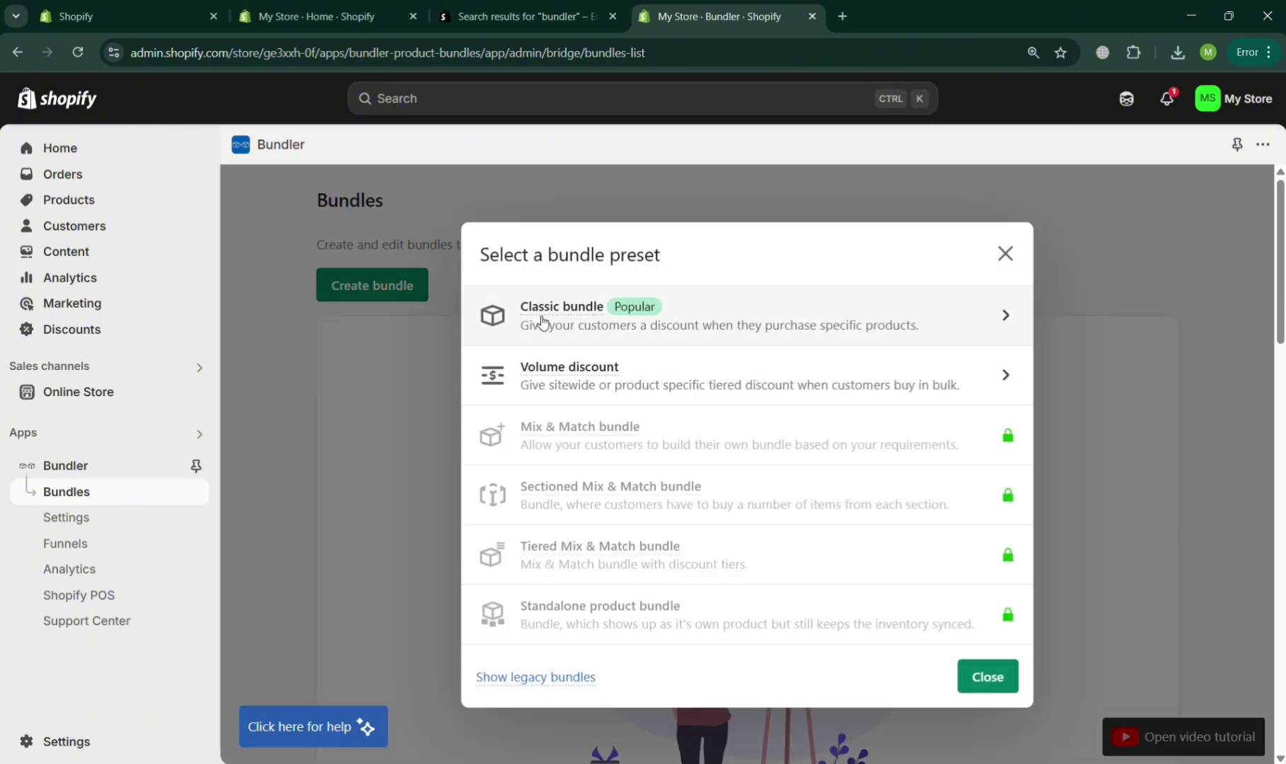
Try the locked Mix & Match preset, cancel the subscription, and return to Bundler's Bundles
{"action": "left_click", "coordinate": [1021, 432]}
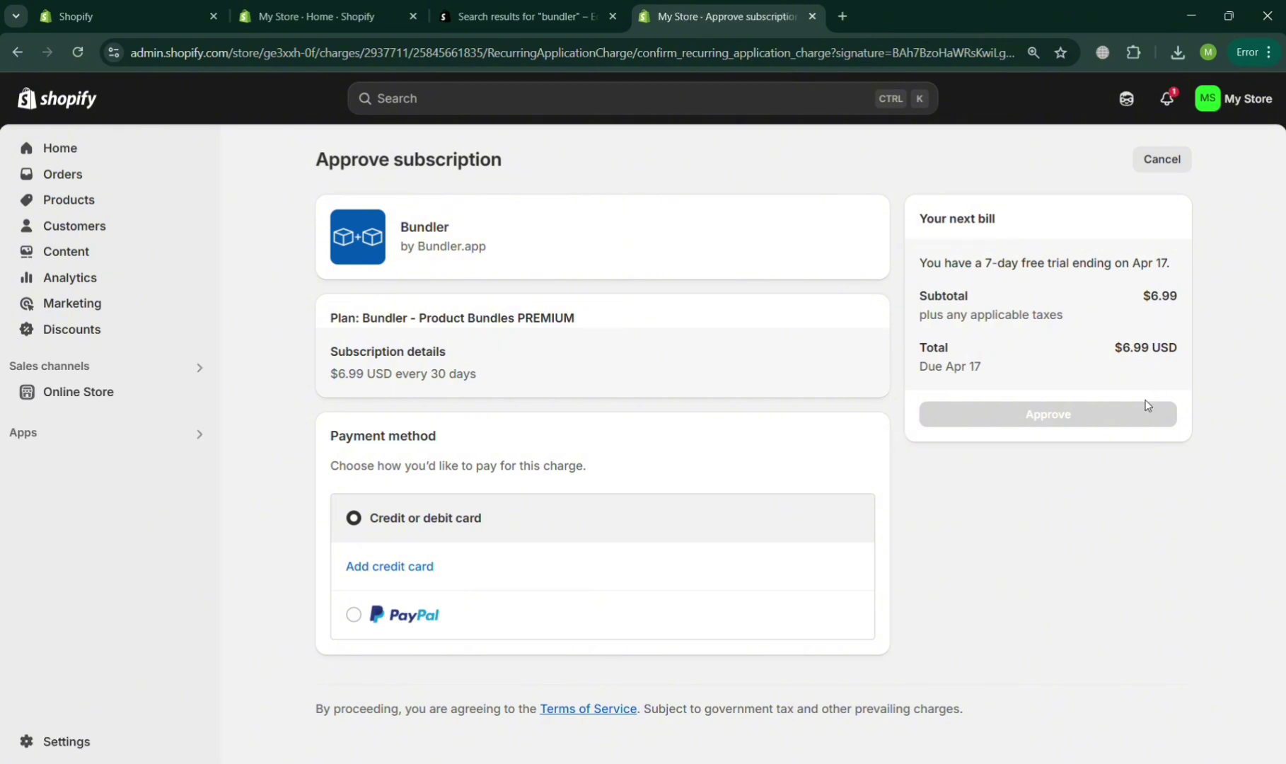
{"action": "left_click", "coordinate": [1162, 159]}
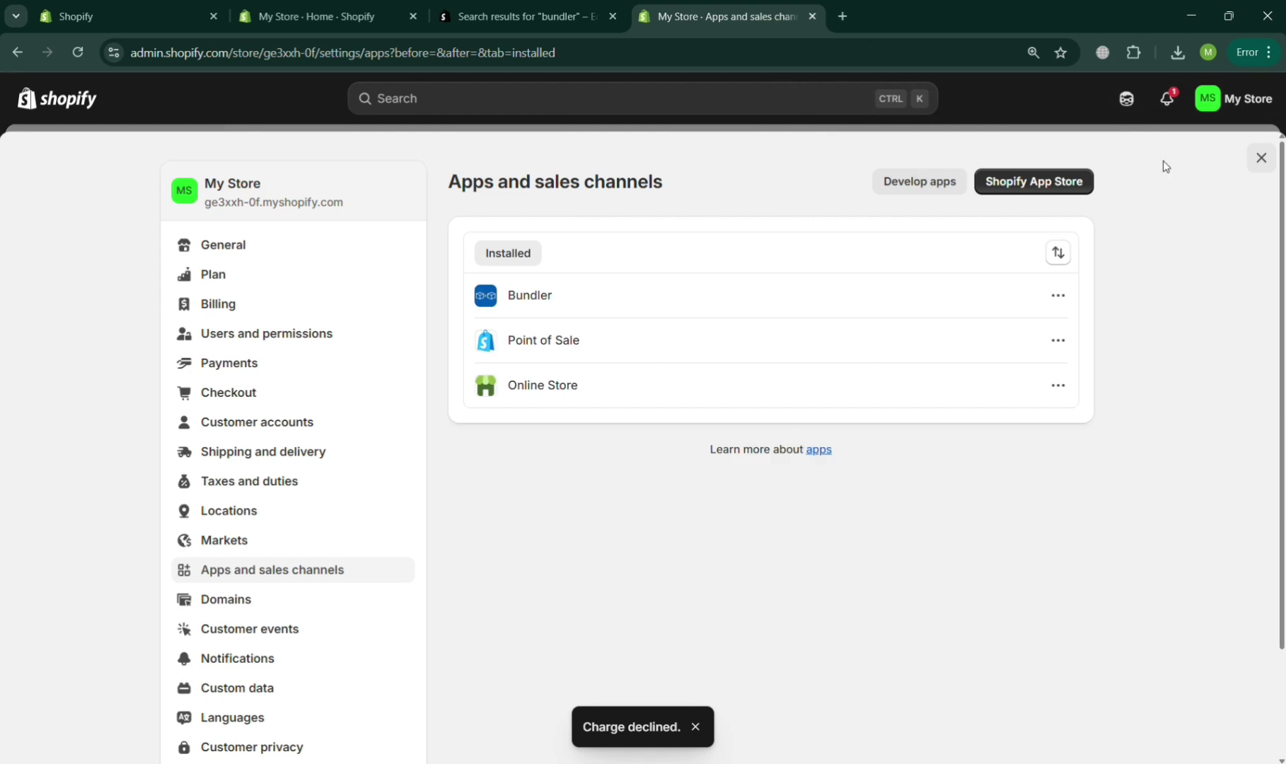
{"action": "left_click", "coordinate": [997, 295]}
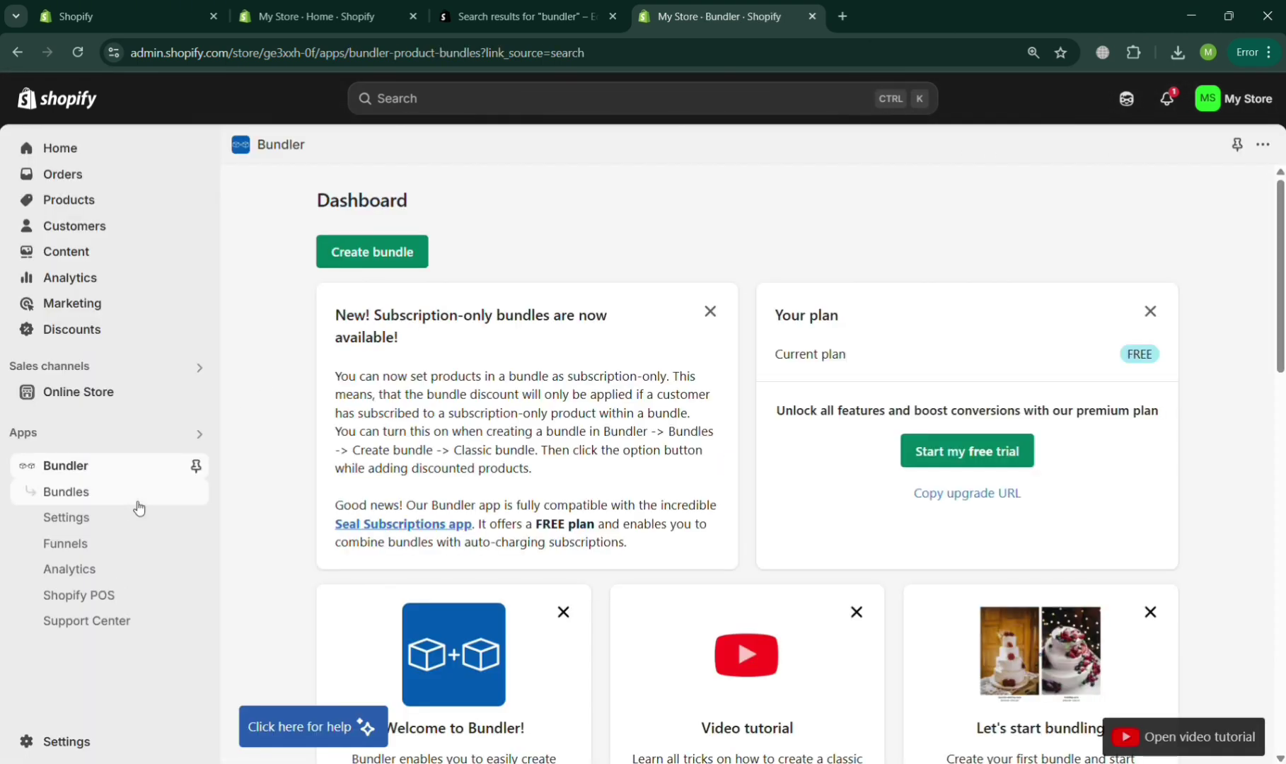
{"action": "left_click", "coordinate": [134, 500]}
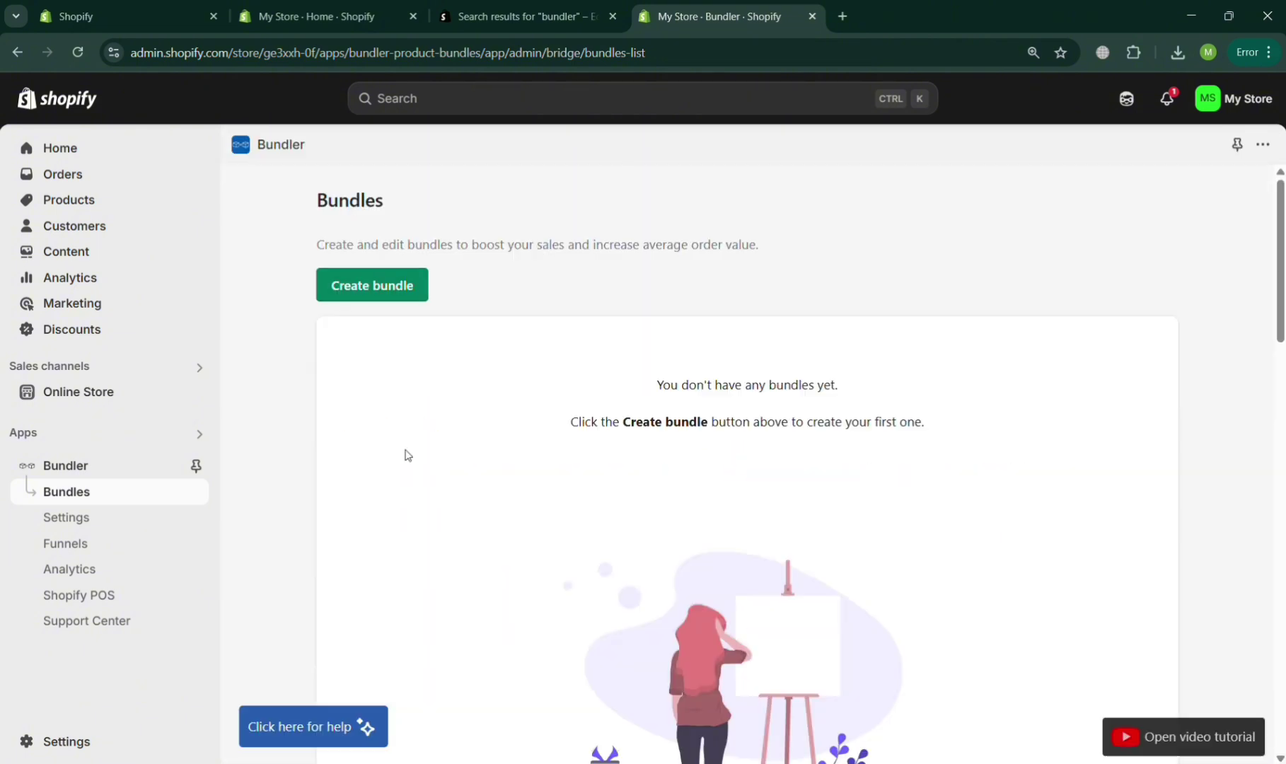
Create a new bundle from the Classic bundle preset
{"action": "left_click", "coordinate": [393, 285]}
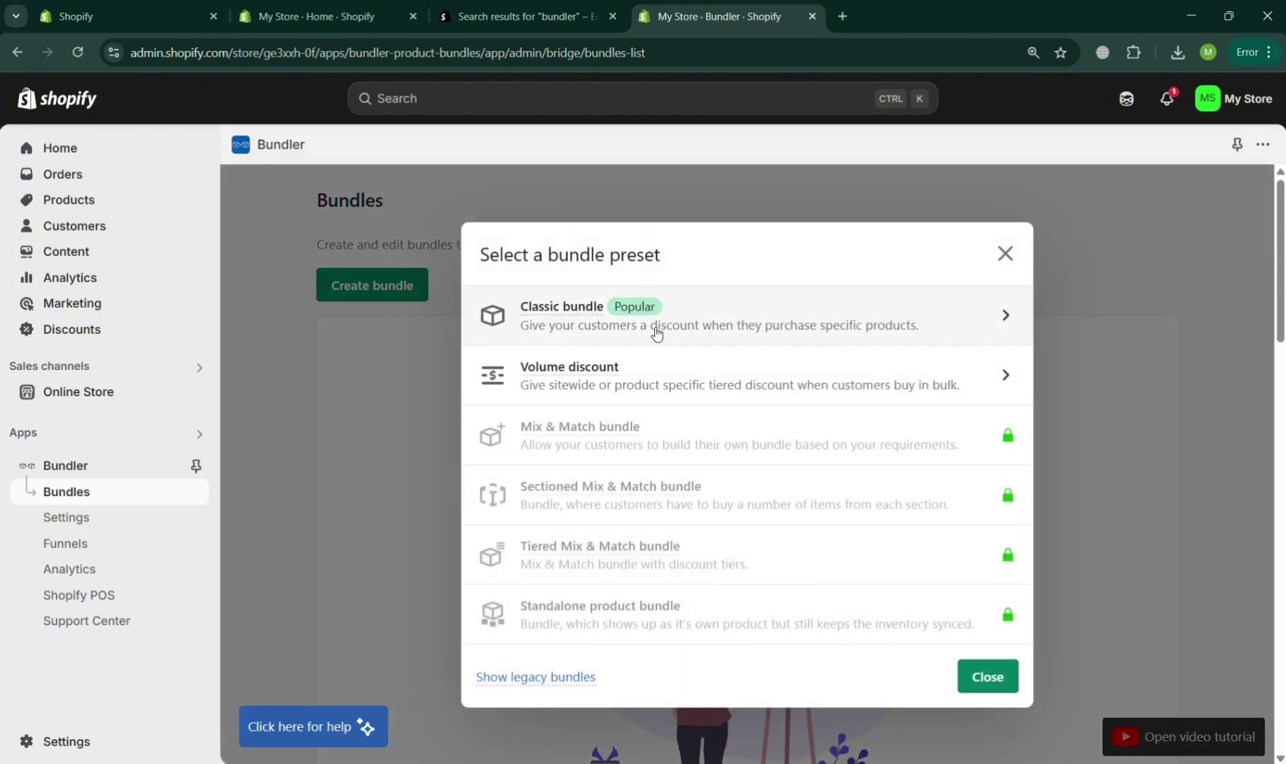
{"action": "left_click", "coordinate": [811, 314]}
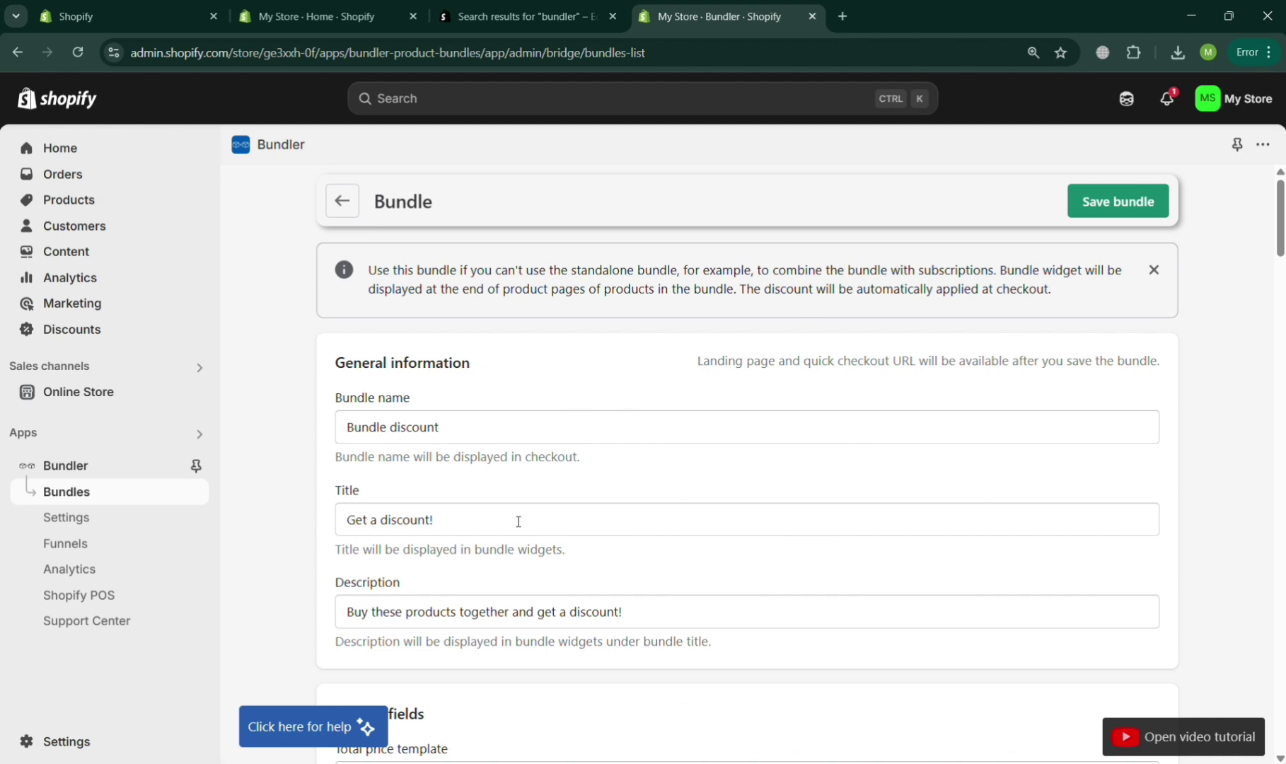
{"action": "scroll", "coordinate": [519, 521], "scroll_direction": "down", "scroll_amount": 3}
{"action": "scroll", "coordinate": [518, 521], "scroll_direction": "up", "scroll_amount": 3}
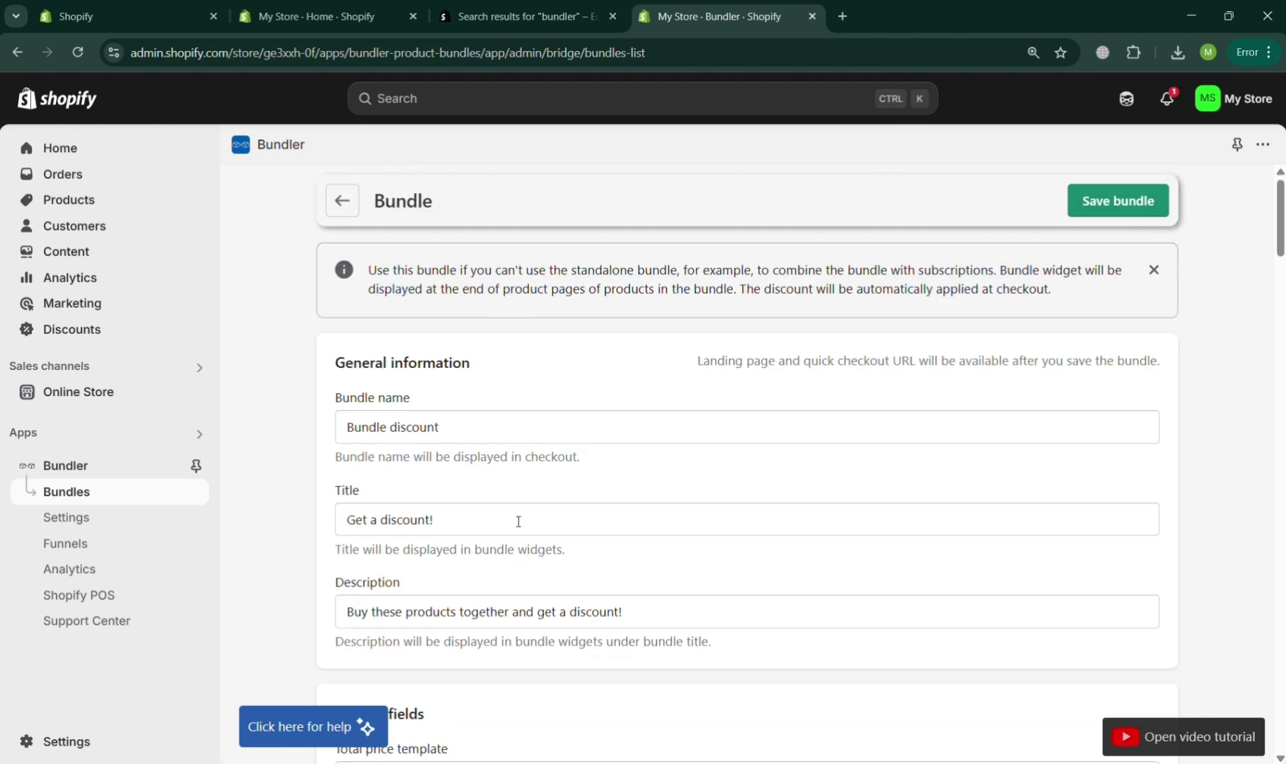
Review the default name, title, description, price template and add-to-cart button texts
{"action": "left_click", "coordinate": [459, 436]}
{"action": "left_click", "coordinate": [453, 526]}
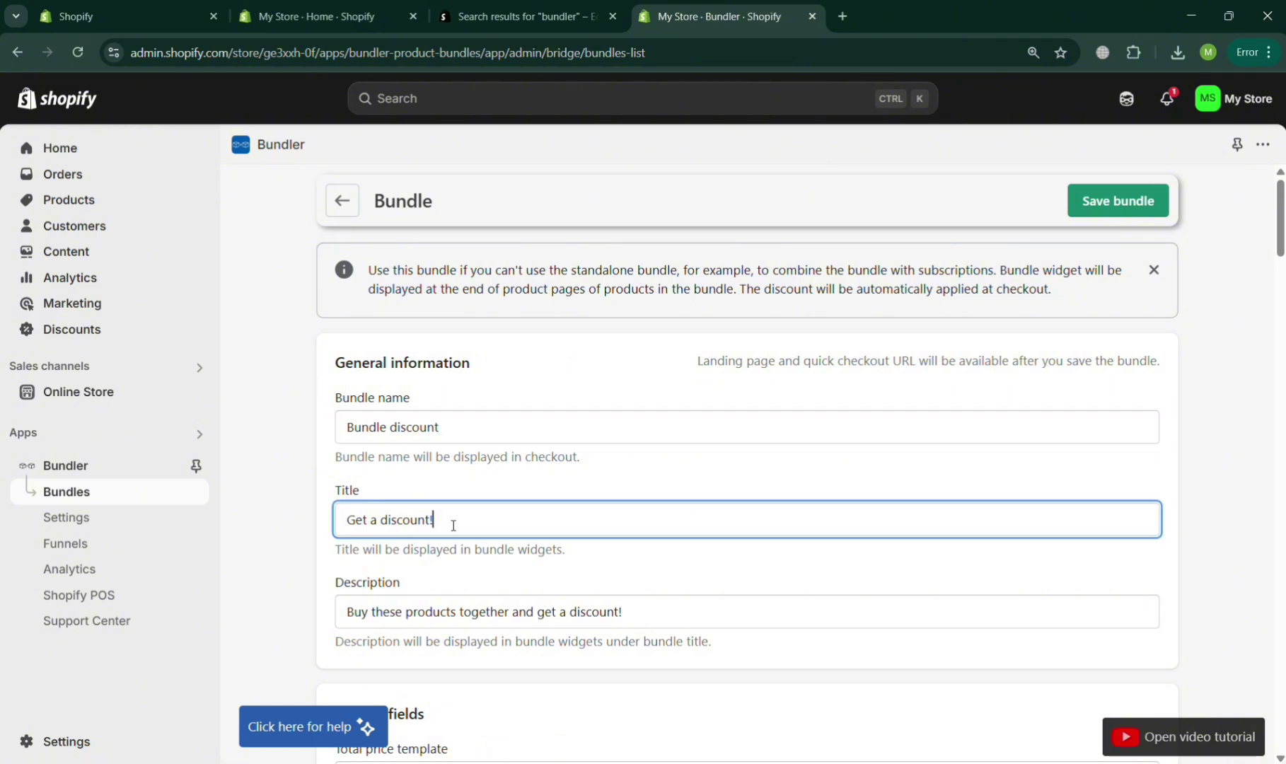
{"action": "scroll", "coordinate": [453, 526], "scroll_direction": "down", "scroll_amount": 3}
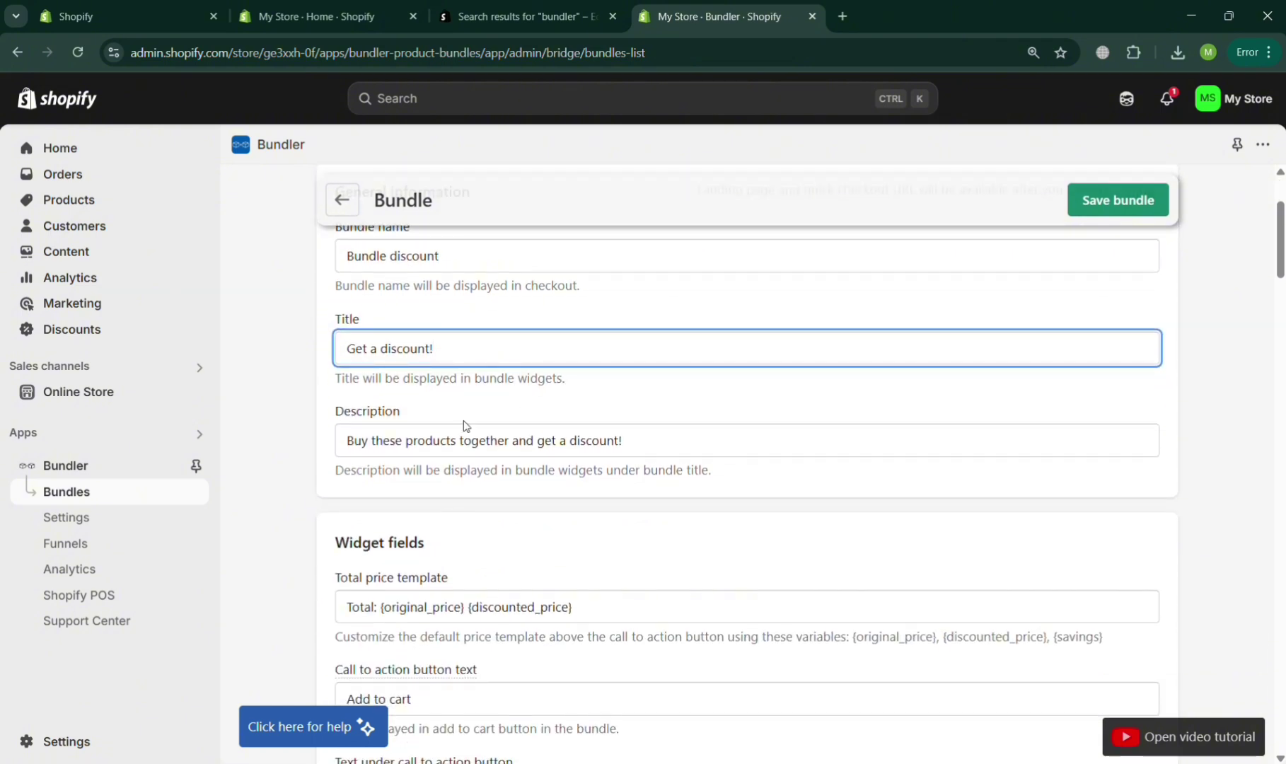
{"action": "left_click", "coordinate": [524, 442]}
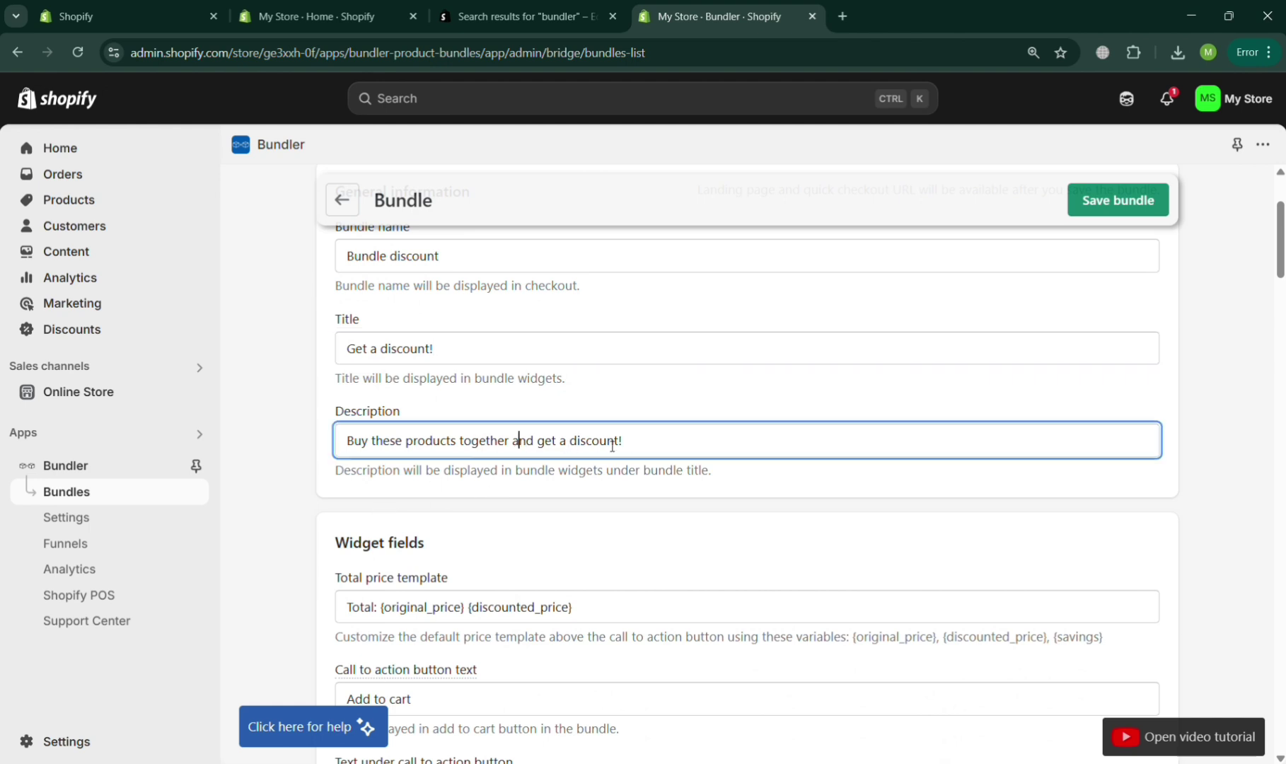
{"action": "scroll", "coordinate": [436, 579], "scroll_direction": "down", "scroll_amount": 3}
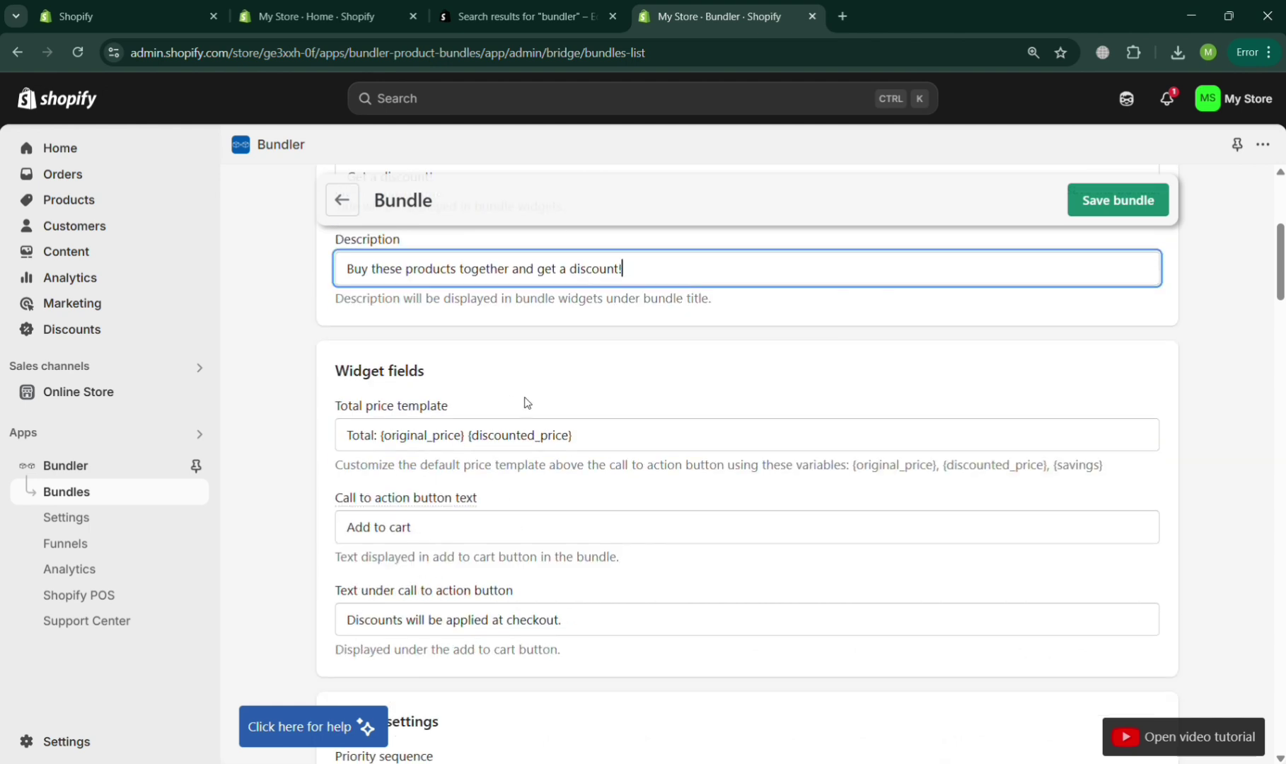
{"action": "left_click", "coordinate": [636, 438]}
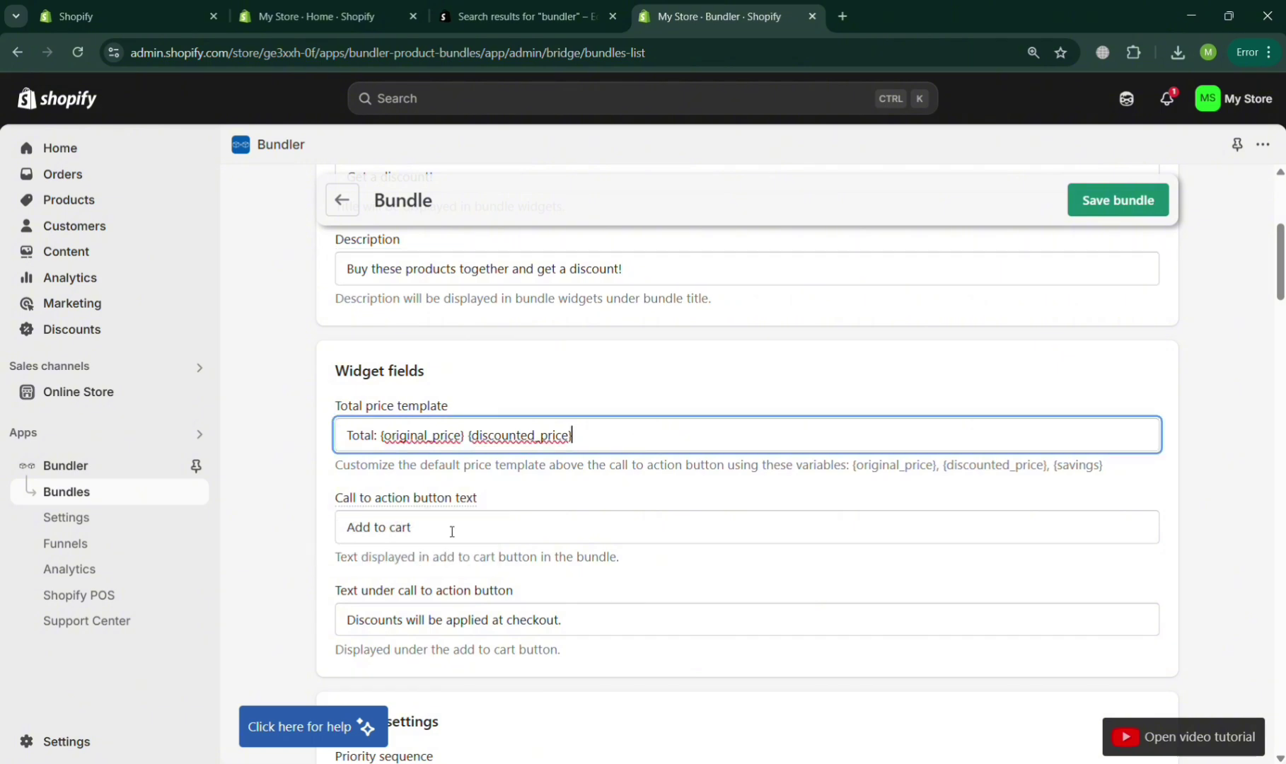
{"action": "left_click", "coordinate": [498, 557]}
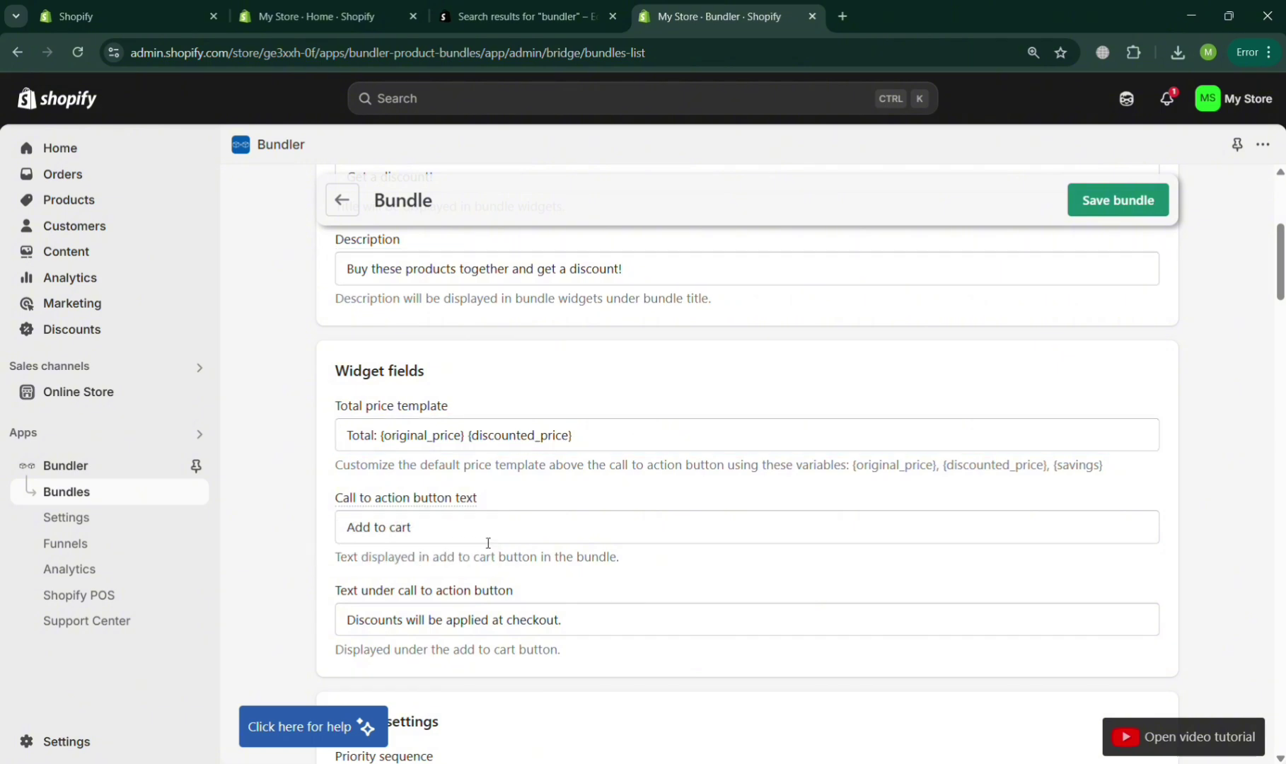
{"action": "left_click", "coordinate": [488, 542]}
{"action": "scroll", "coordinate": [488, 542], "scroll_direction": "down", "scroll_amount": 2}
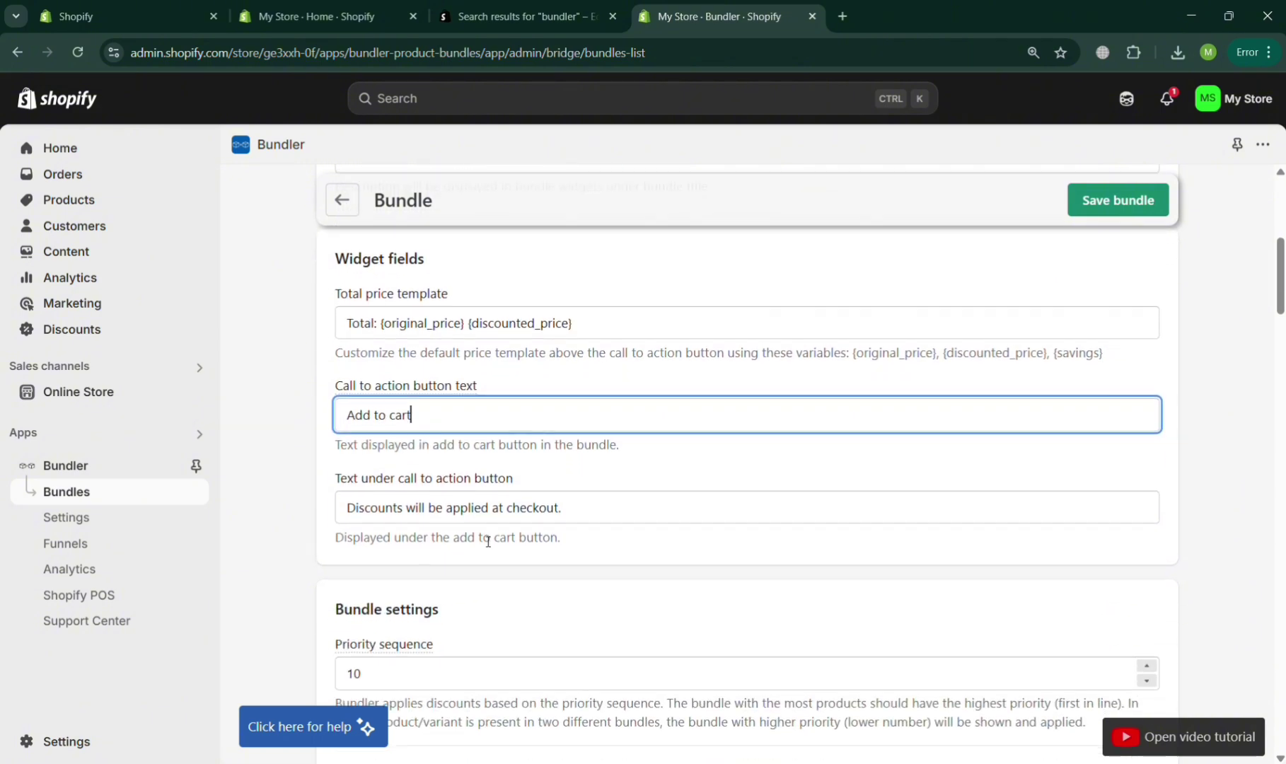
{"action": "left_click", "coordinate": [594, 513]}
{"action": "scroll", "coordinate": [594, 514], "scroll_direction": "down", "scroll_amount": 3}
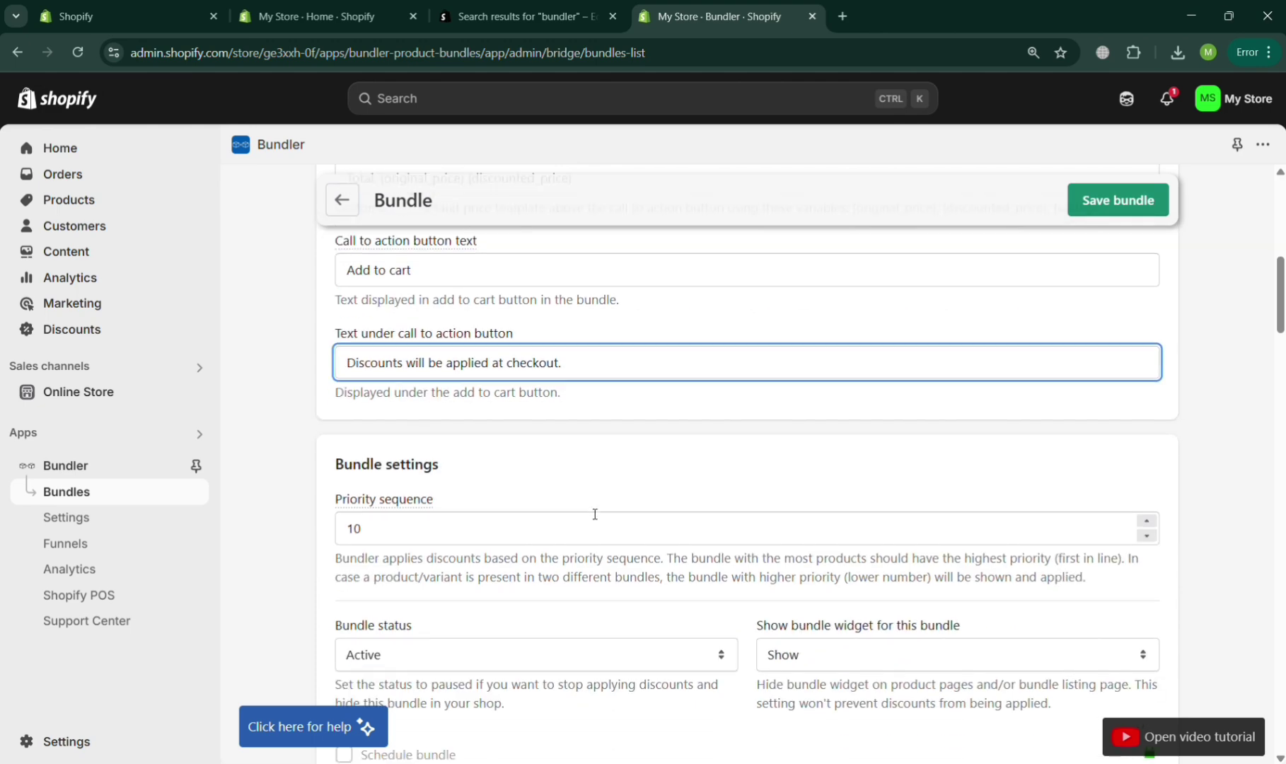
Review priority sequence 10, Active status, widget visibility and unlimited renewals
{"action": "left_click", "coordinate": [595, 514]}
{"action": "scroll", "coordinate": [595, 513], "scroll_direction": "down", "scroll_amount": 2}
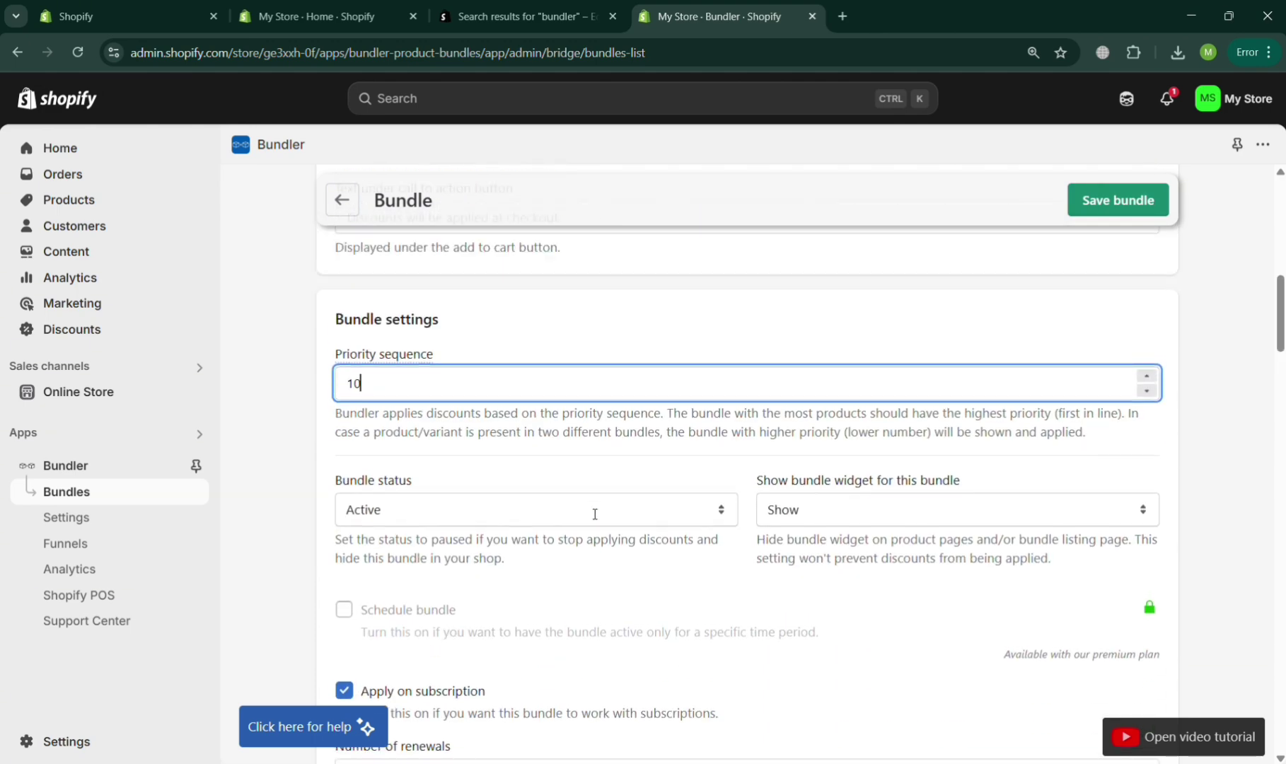
{"action": "left_click", "coordinate": [595, 514]}
{"action": "left_click", "coordinate": [842, 506]}
{"action": "left_click", "coordinate": [633, 576]}
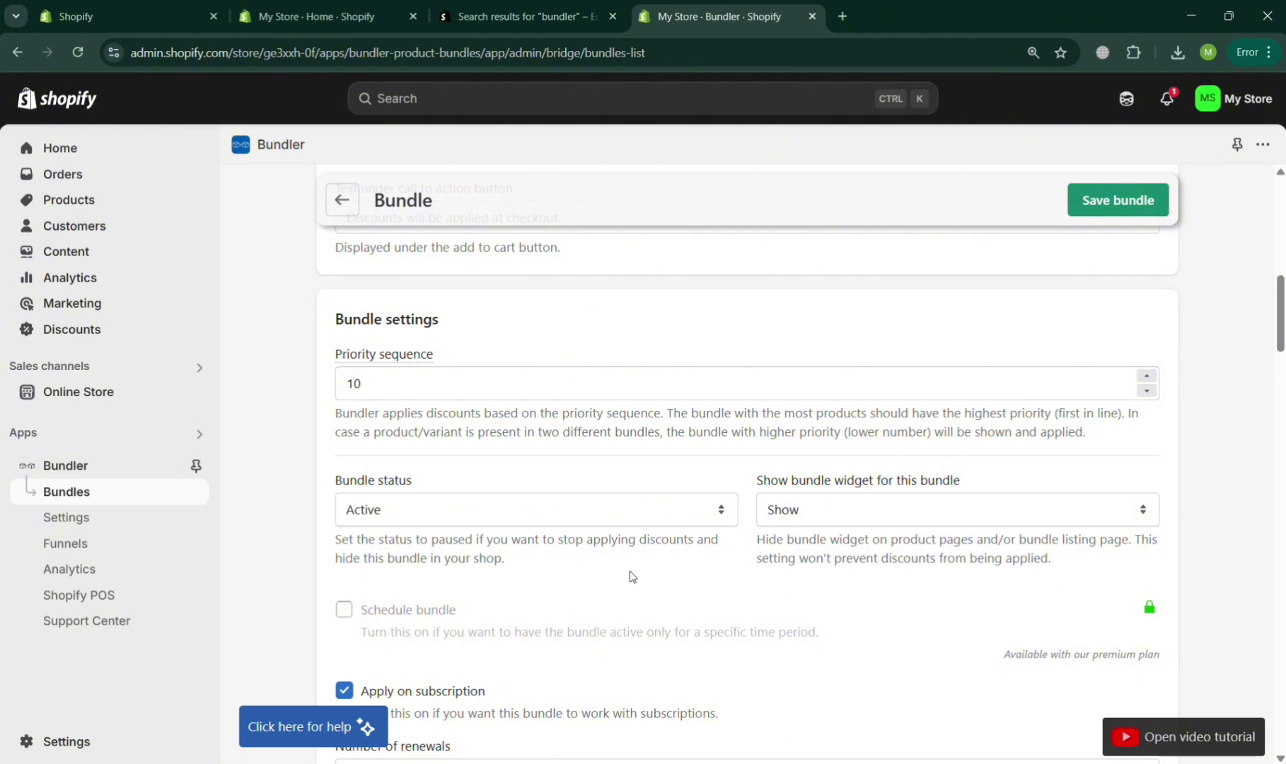
{"action": "scroll", "coordinate": [632, 575], "scroll_direction": "down", "scroll_amount": 3}
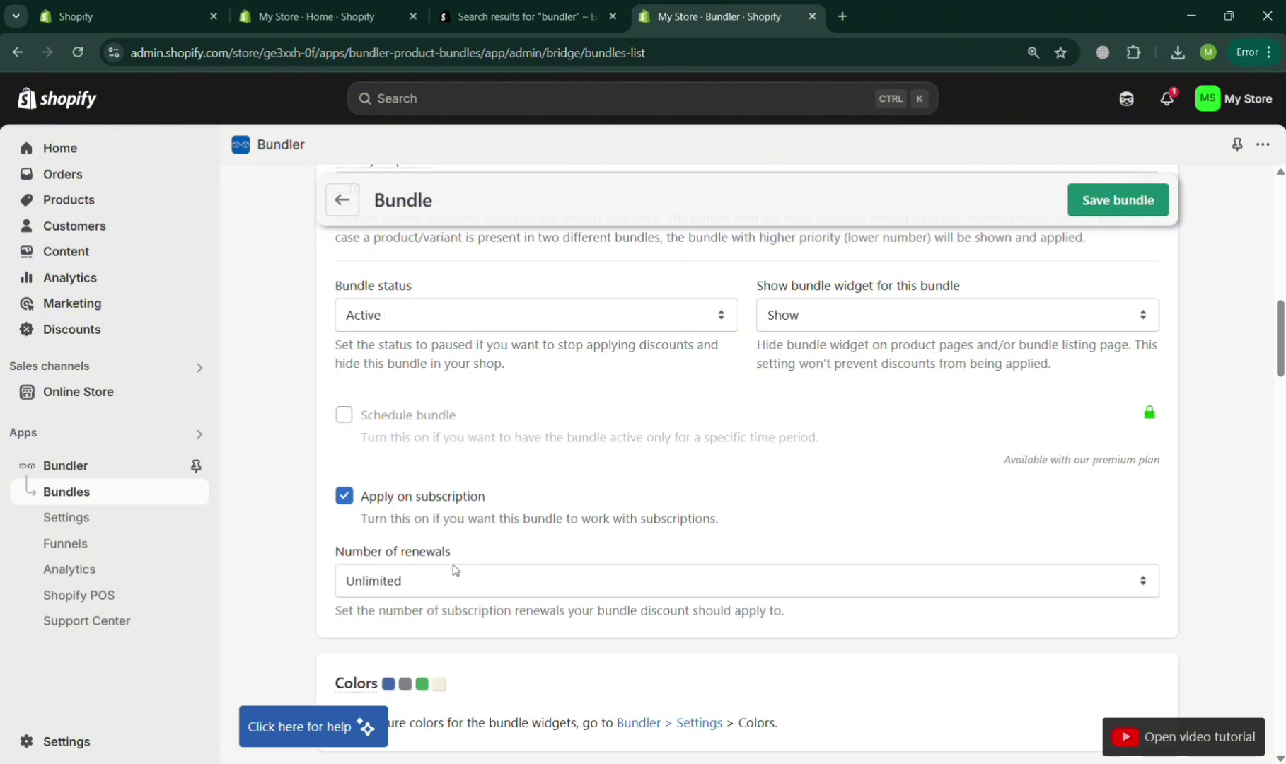
{"action": "left_click", "coordinate": [466, 597]}
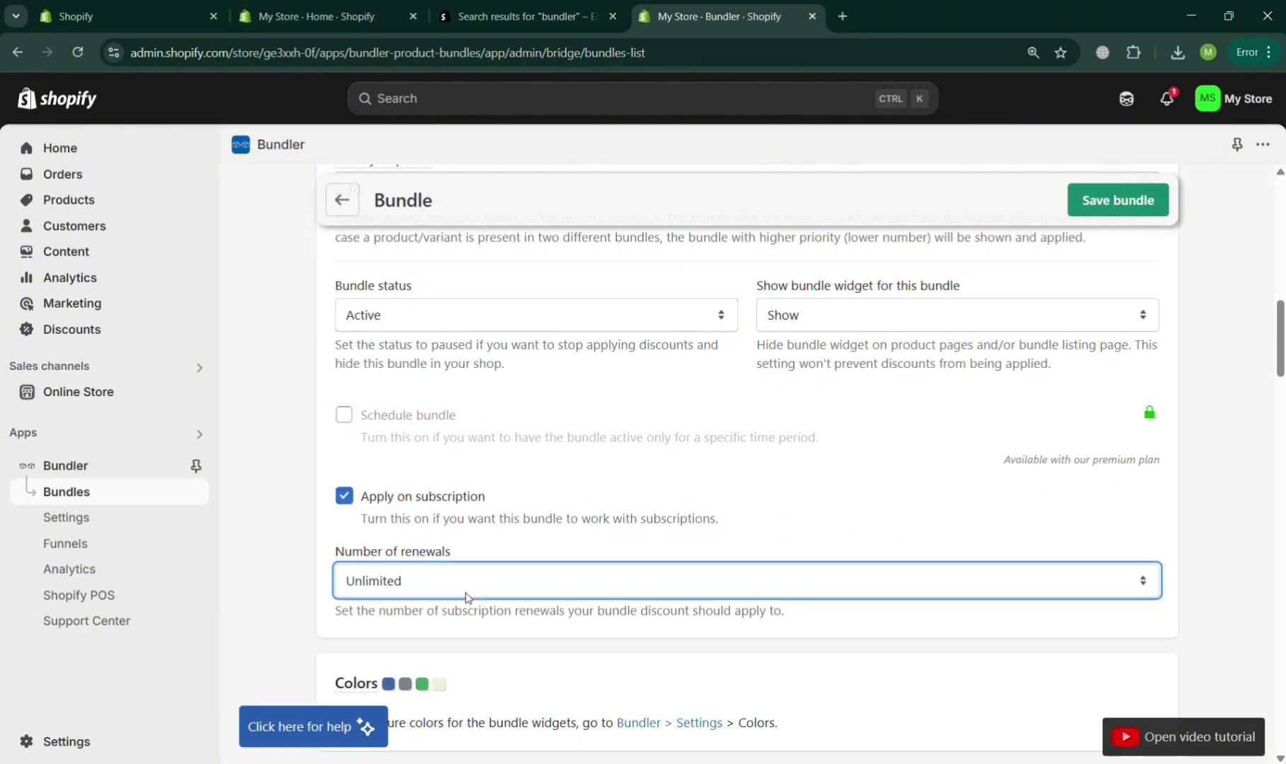
Change the percentage discount value to 15%
{"action": "scroll", "coordinate": [465, 597], "scroll_direction": "down", "scroll_amount": 5}
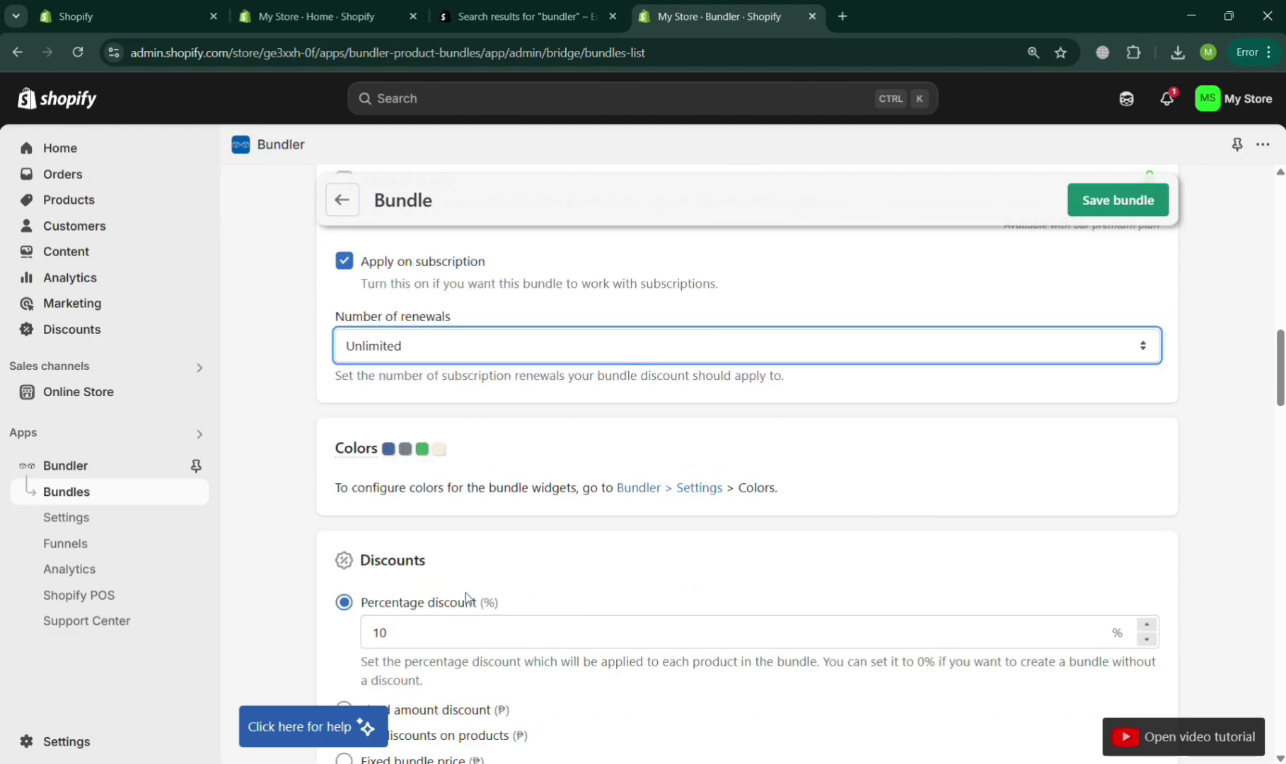
{"action": "scroll", "coordinate": [466, 598], "scroll_direction": "down", "scroll_amount": 2}
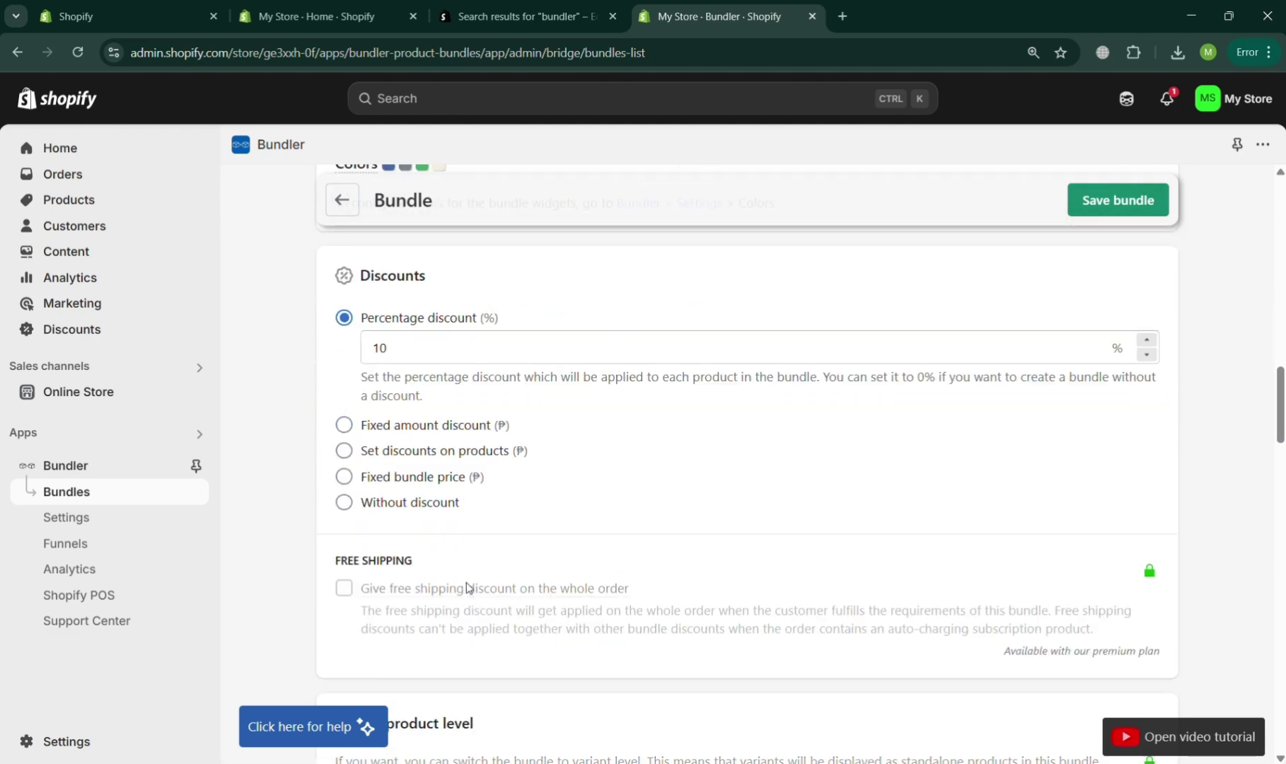
{"action": "left_click", "coordinate": [441, 345]}
{"action": "key", "text": "BackSpace"}
{"action": "type", "text": "5"}
{"action": "left_click", "coordinate": [737, 436]}
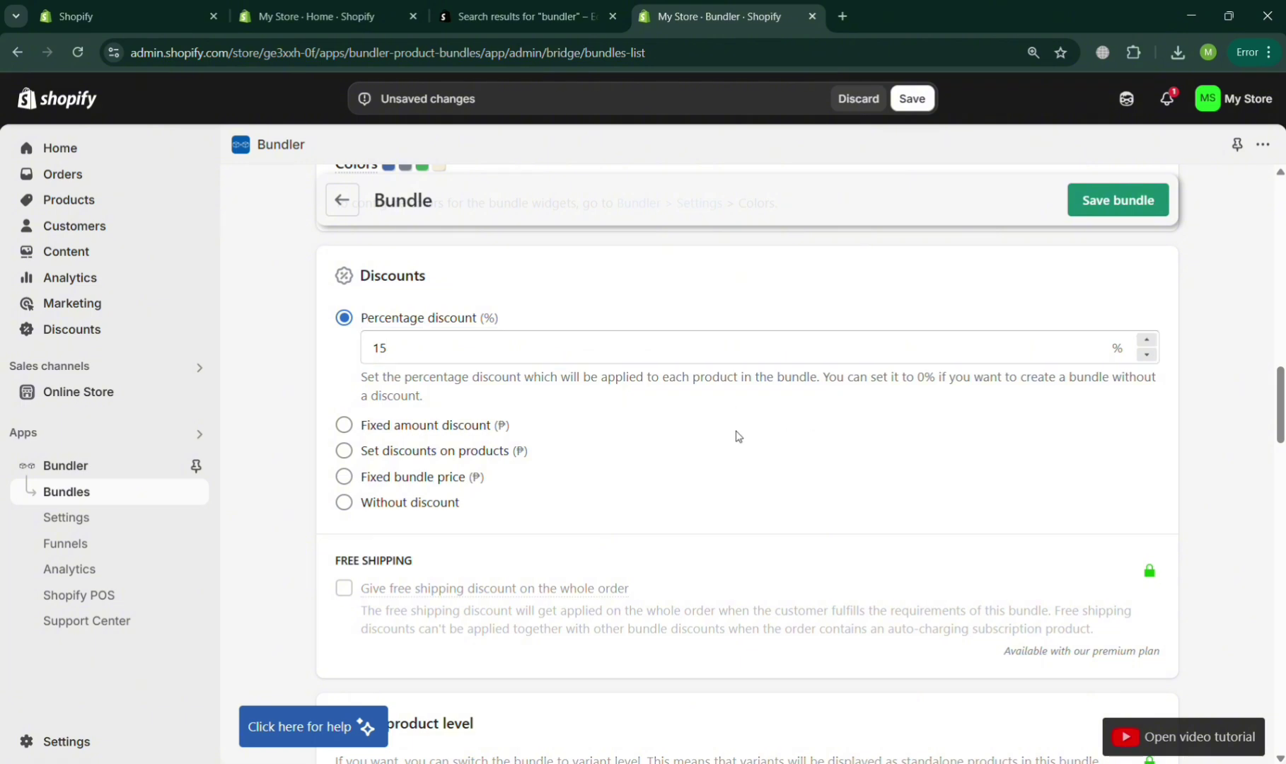
Preview the fixed amount, fixed bundle price and no-discount options, then reselect Percentage discount
{"action": "left_click", "coordinate": [344, 428]}
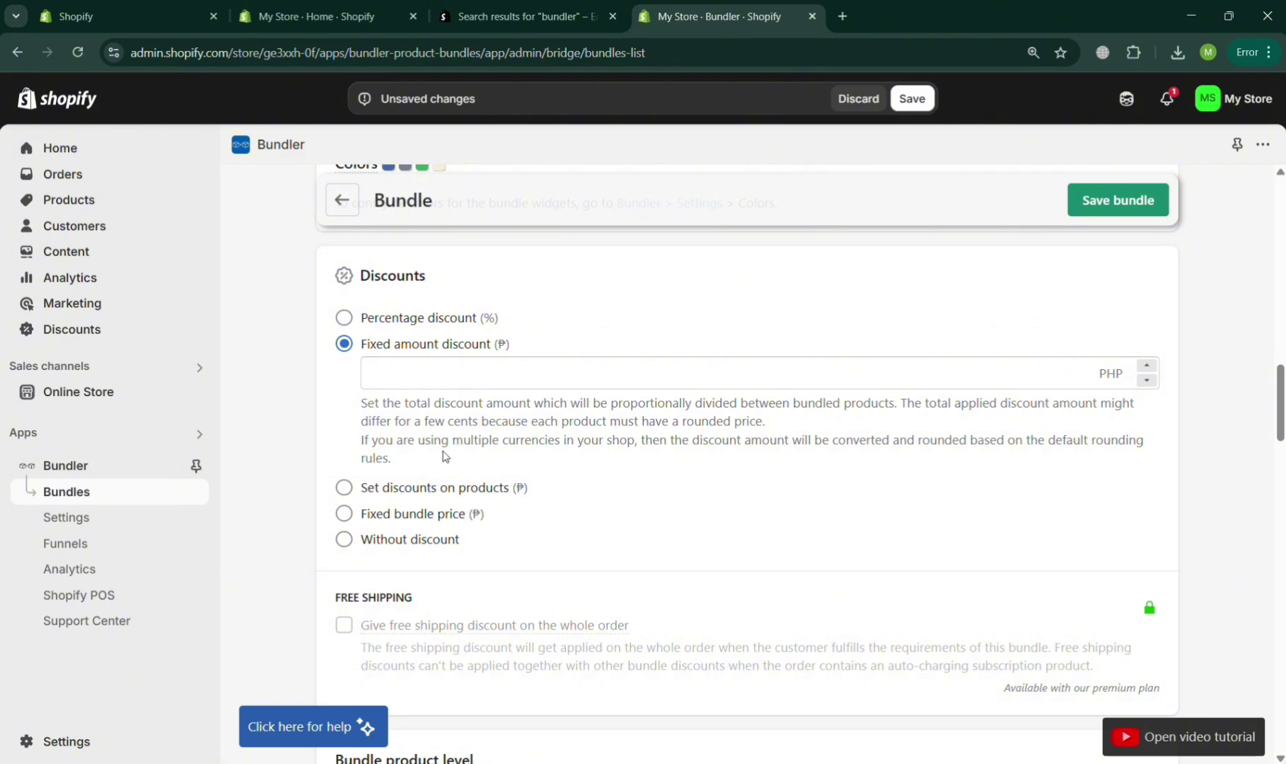
{"action": "left_click", "coordinate": [355, 522]}
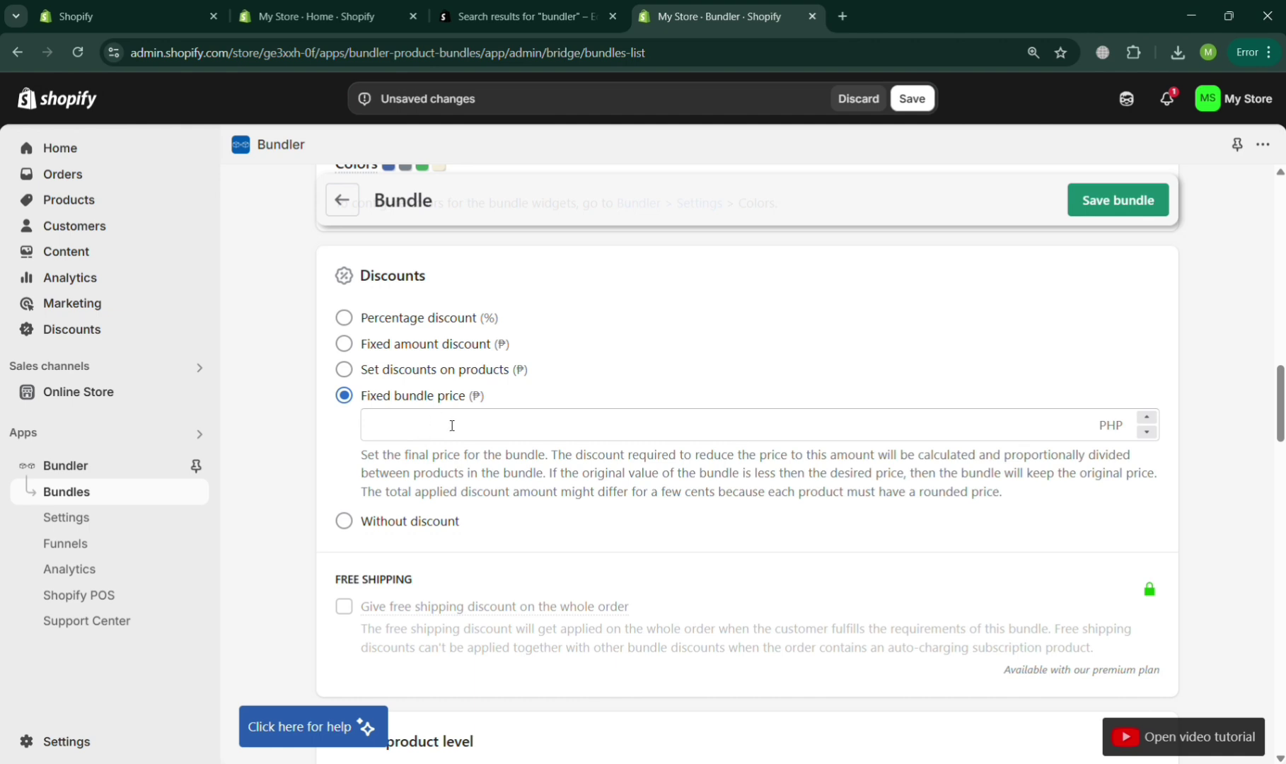
{"action": "left_click", "coordinate": [345, 370]}
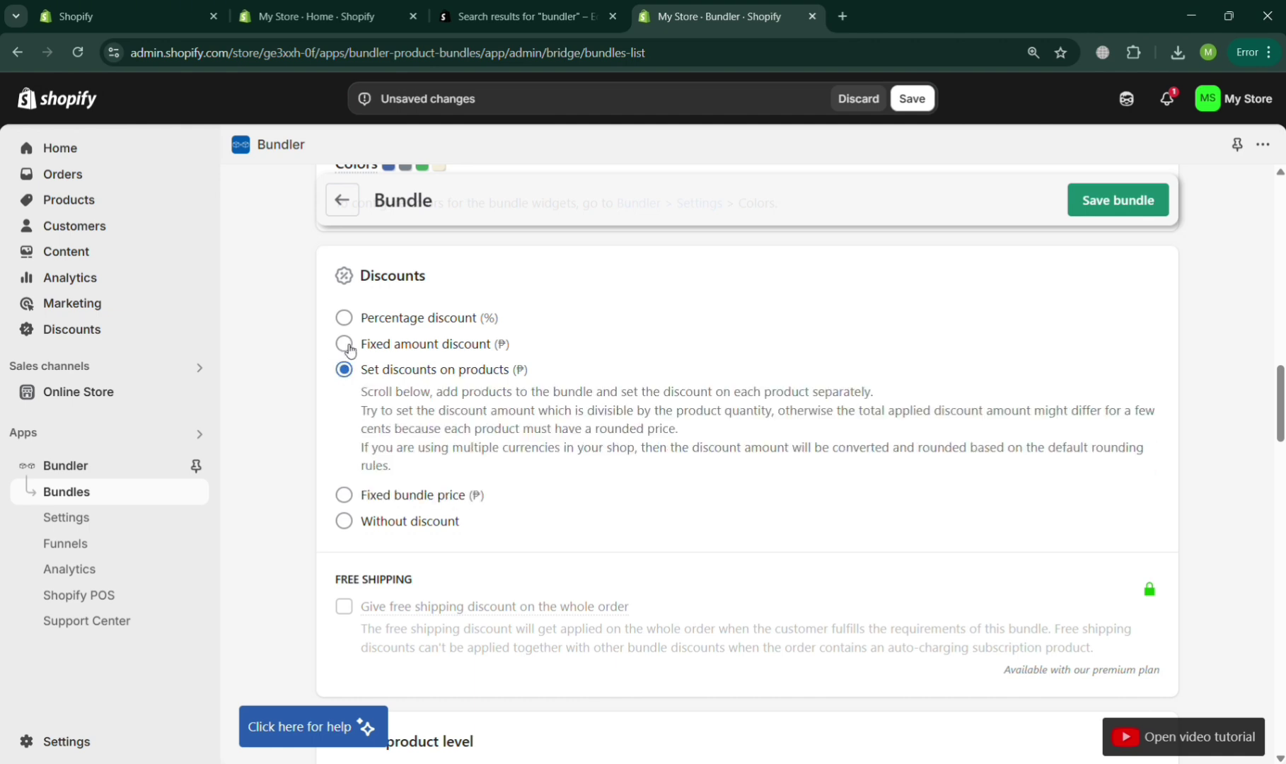
{"action": "left_click", "coordinate": [350, 523]}
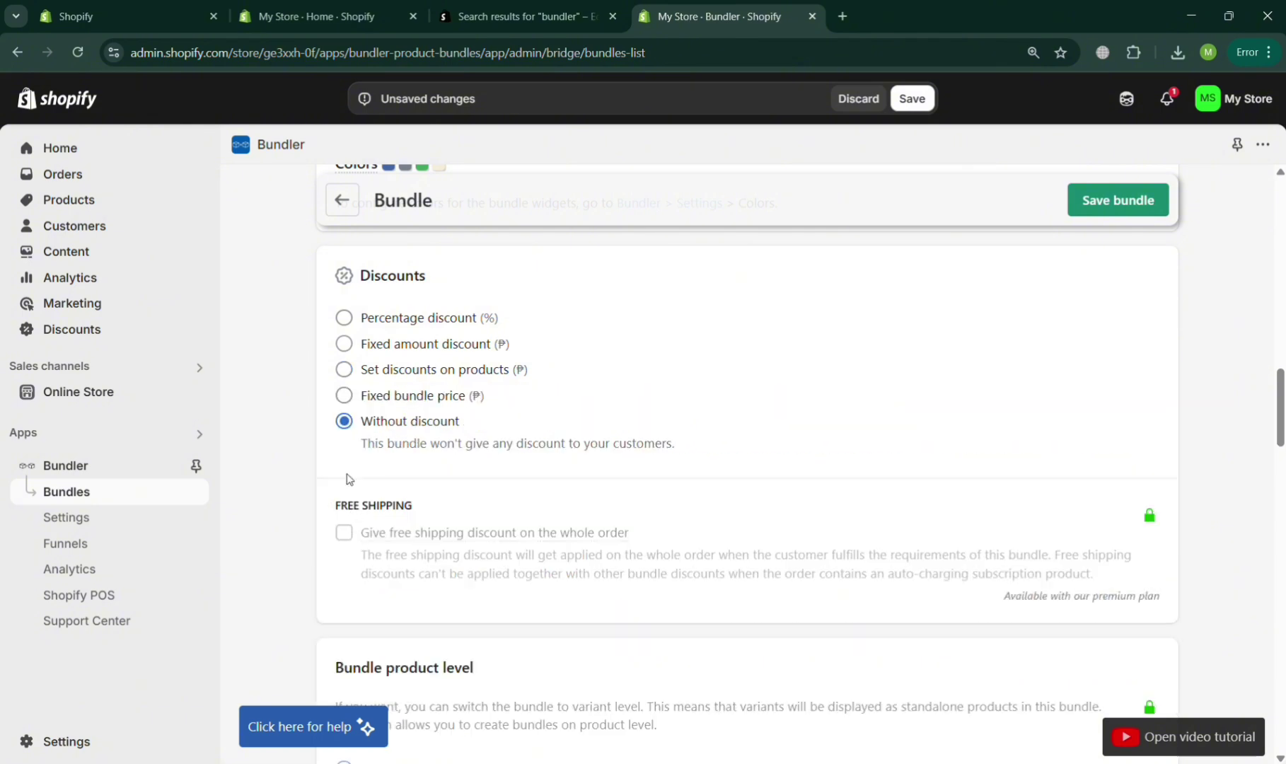
{"action": "left_click", "coordinate": [365, 397]}
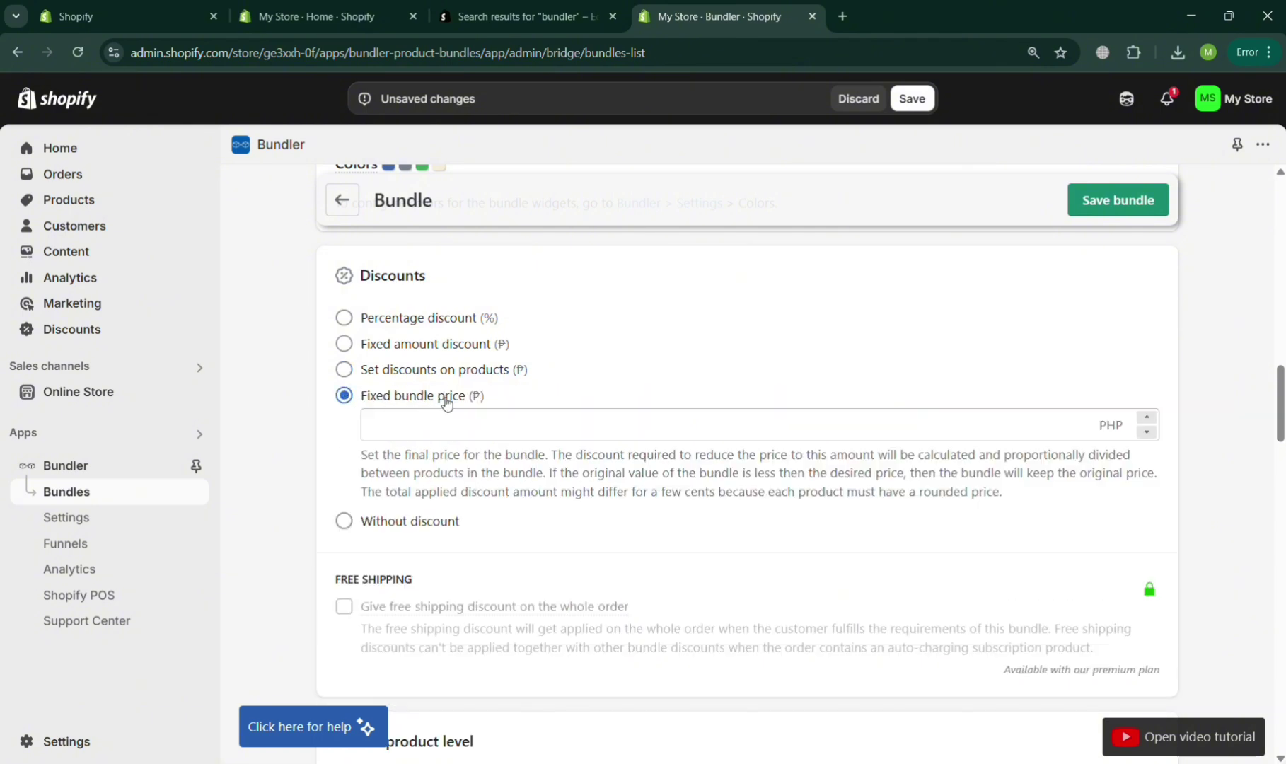
{"action": "left_click", "coordinate": [344, 318]}
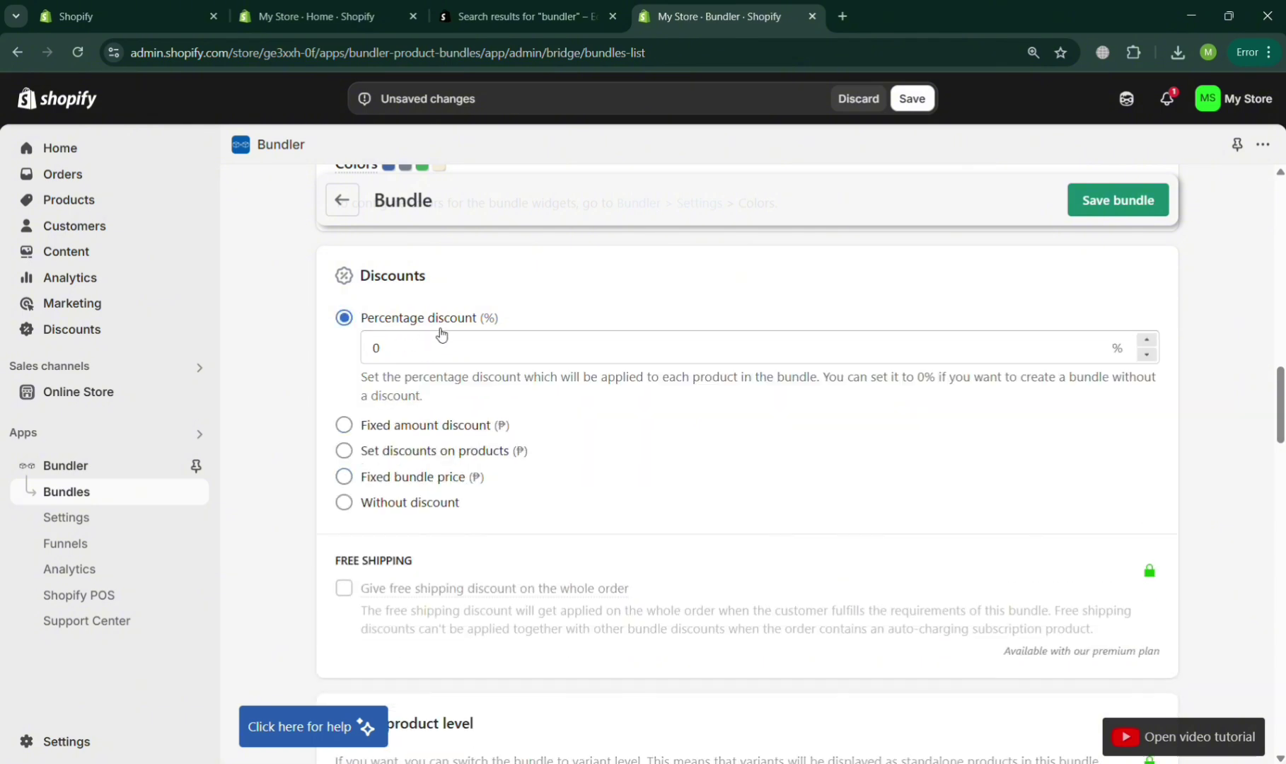
Confirm the 15% value and try adding free shipping on the whole order
{"action": "left_click", "coordinate": [445, 351]}
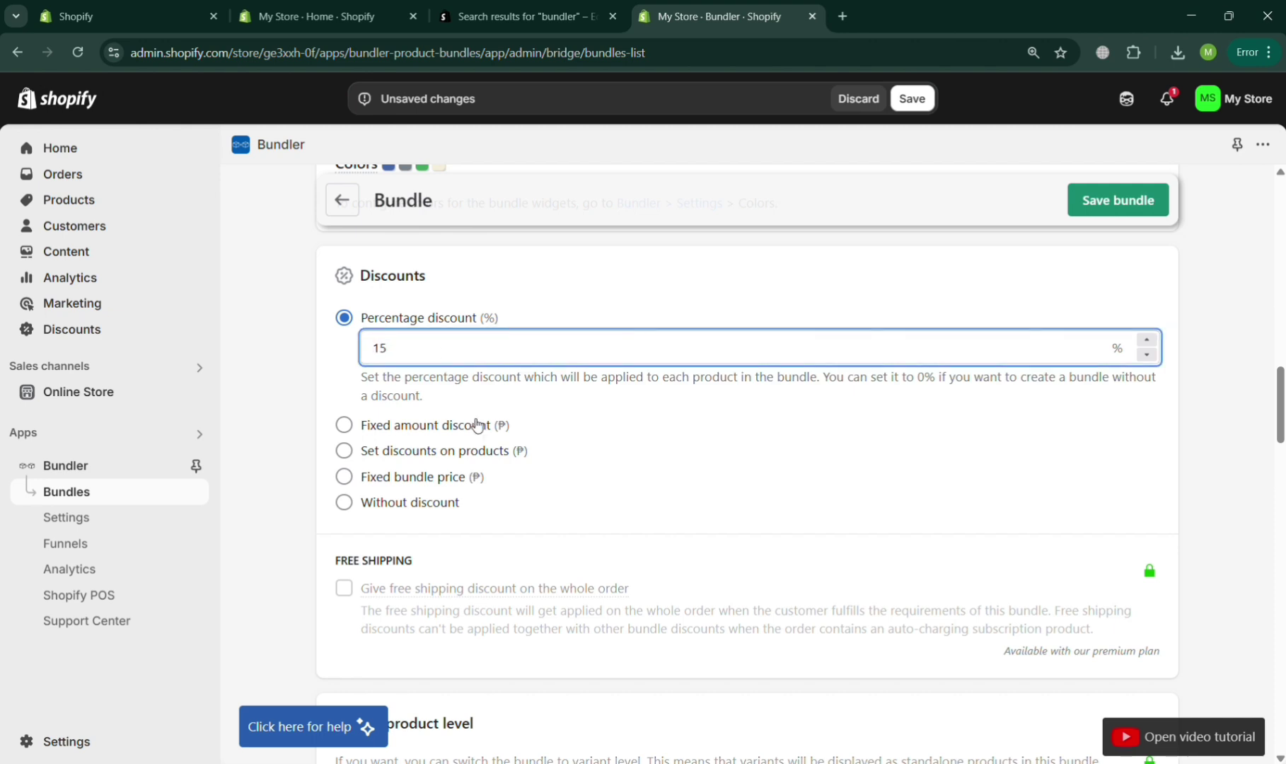
{"action": "left_click", "coordinate": [605, 522]}
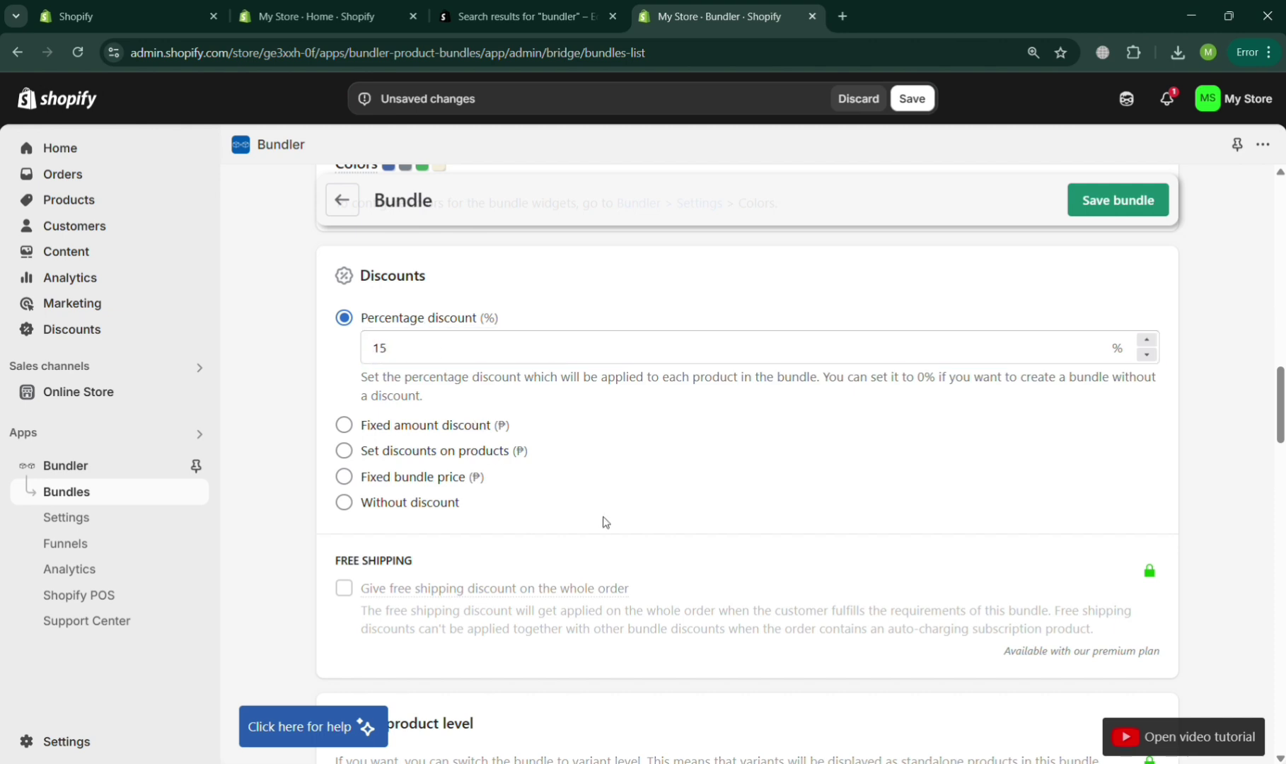
{"action": "left_click", "coordinate": [350, 589]}
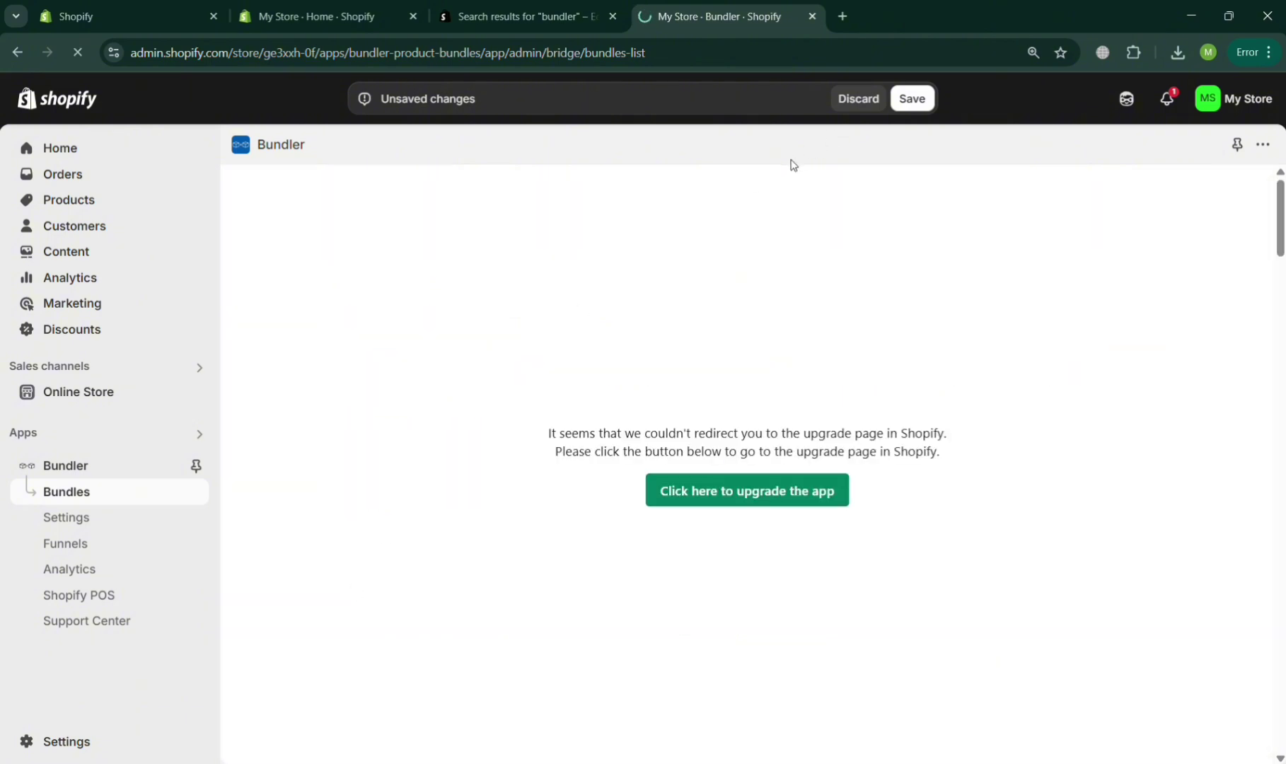
Leave the upgrade page, discarding unsaved changes, and reopen a new classic bundle editor
{"action": "left_click", "coordinate": [18, 54]}
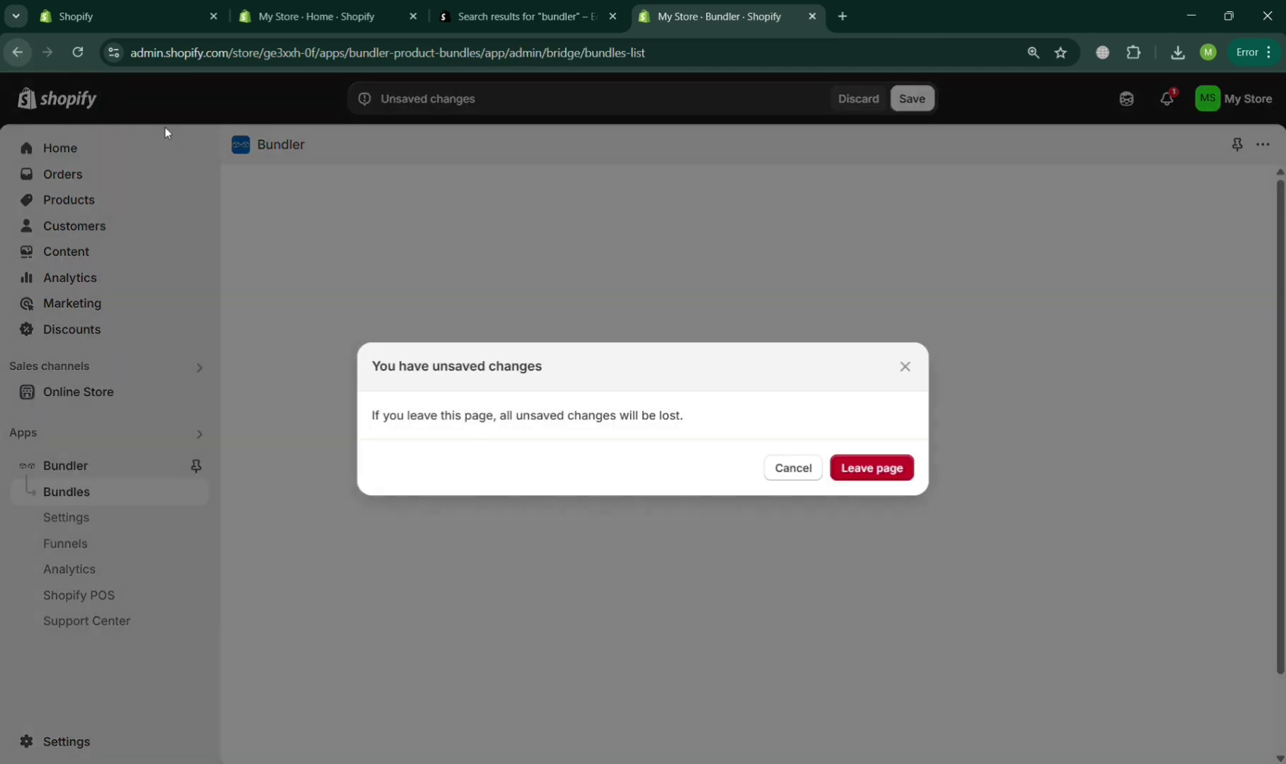
{"action": "left_click", "coordinate": [873, 467]}
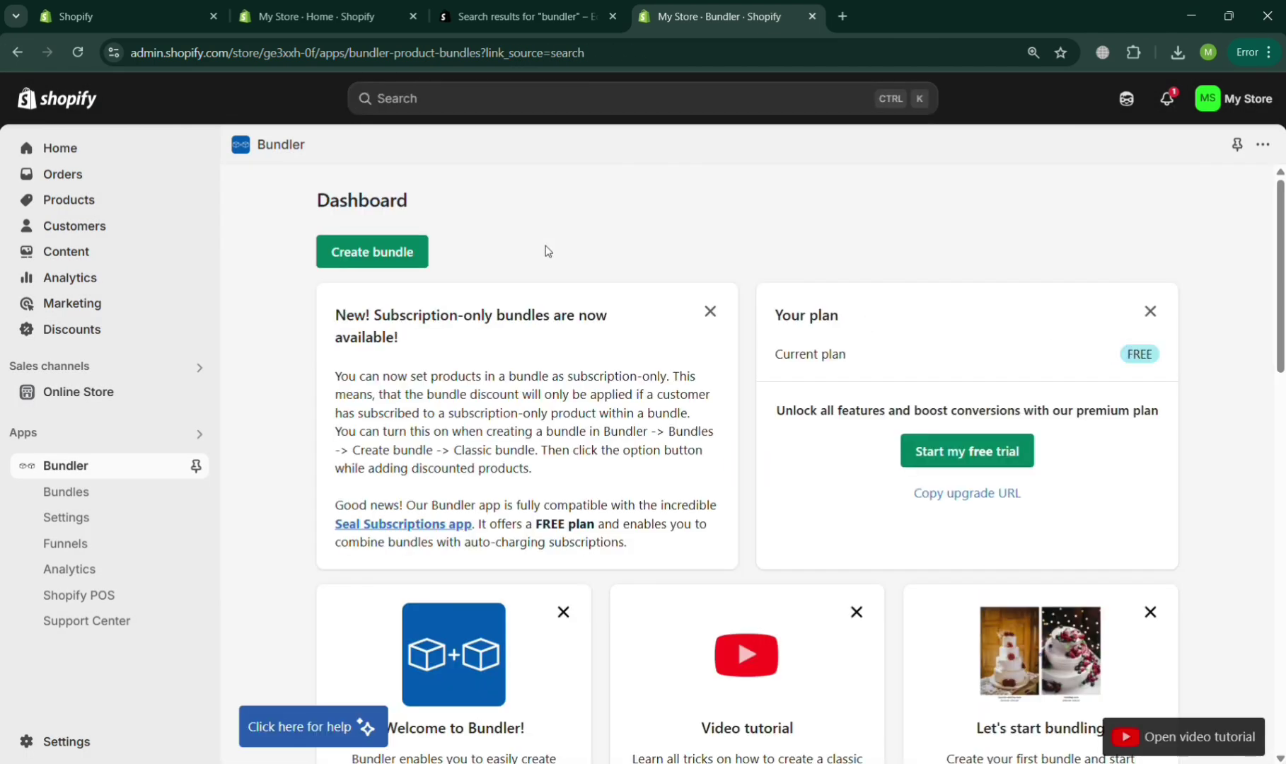
{"action": "left_click", "coordinate": [367, 249]}
{"action": "scroll", "coordinate": [424, 636], "scroll_direction": "down", "scroll_amount": 10}
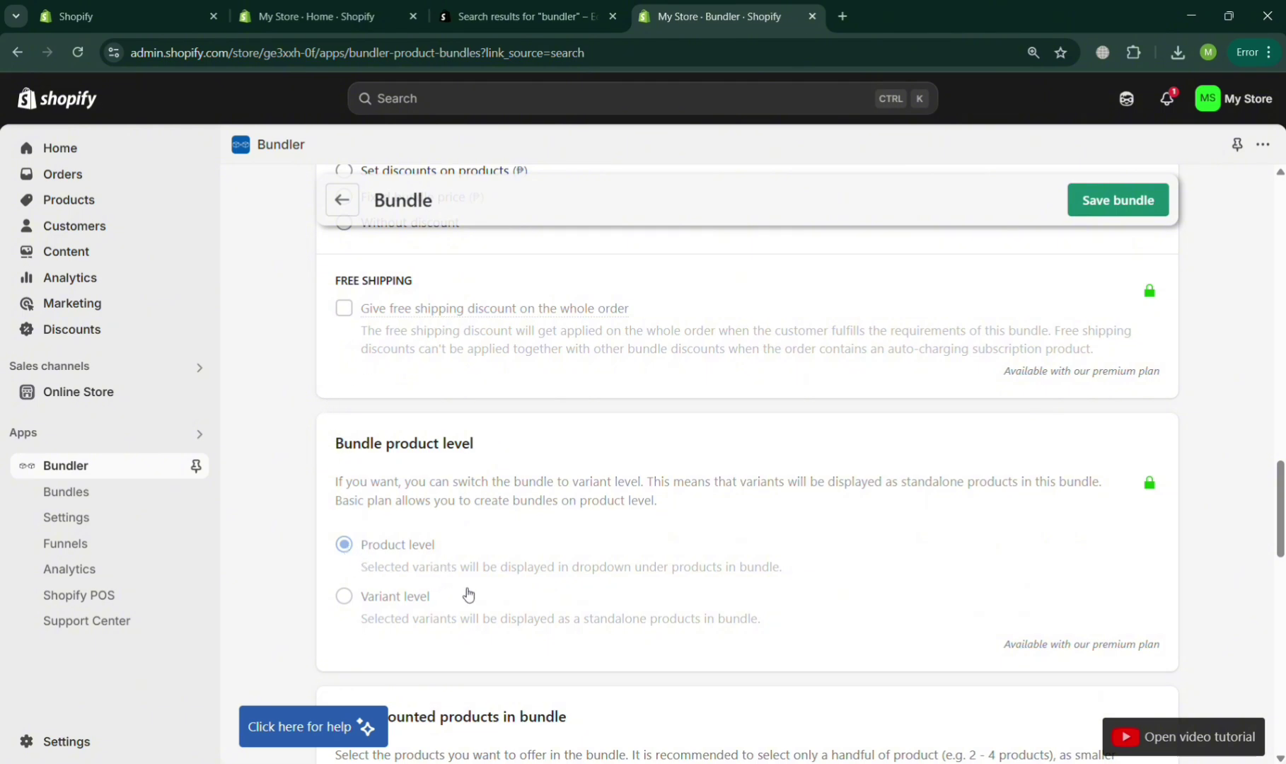
Pick Long Sleeve, quantity 1, as the bundle's discounted product
{"action": "scroll", "coordinate": [621, 582], "scroll_direction": "down", "scroll_amount": 5}
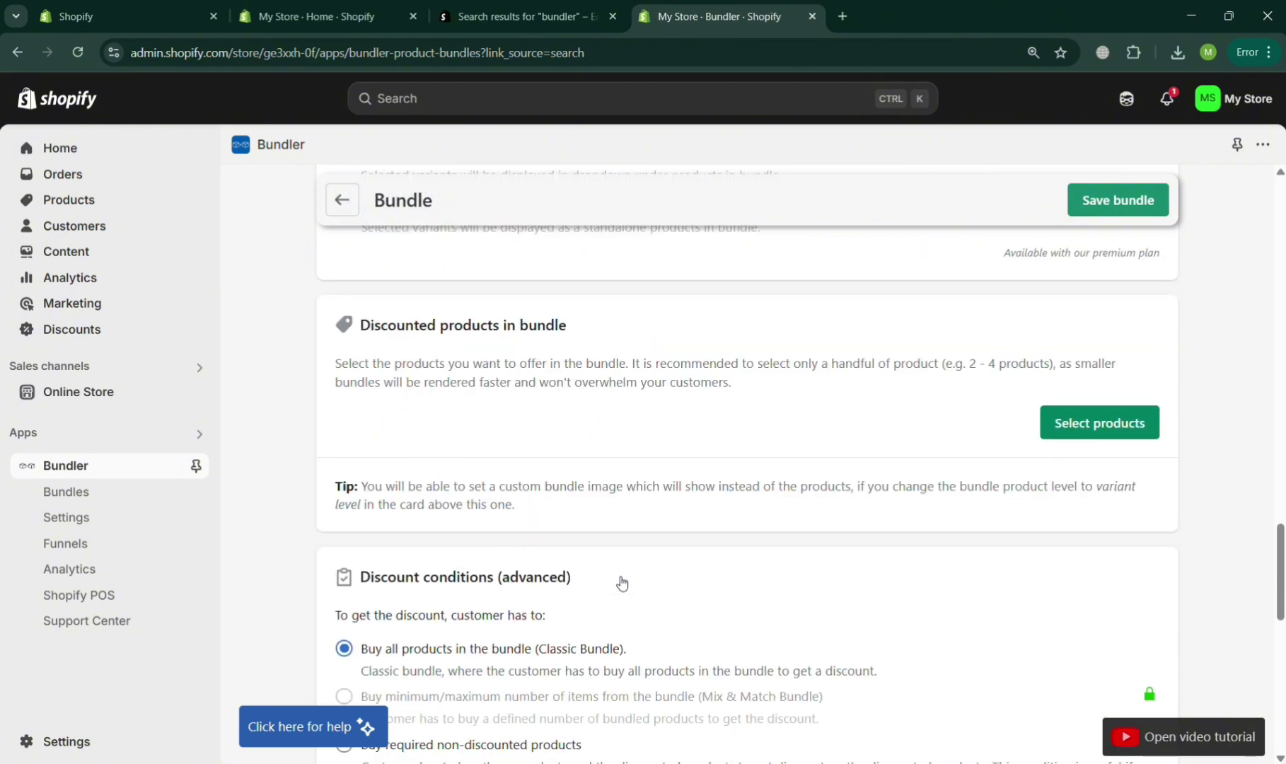
{"action": "left_click", "coordinate": [1058, 427]}
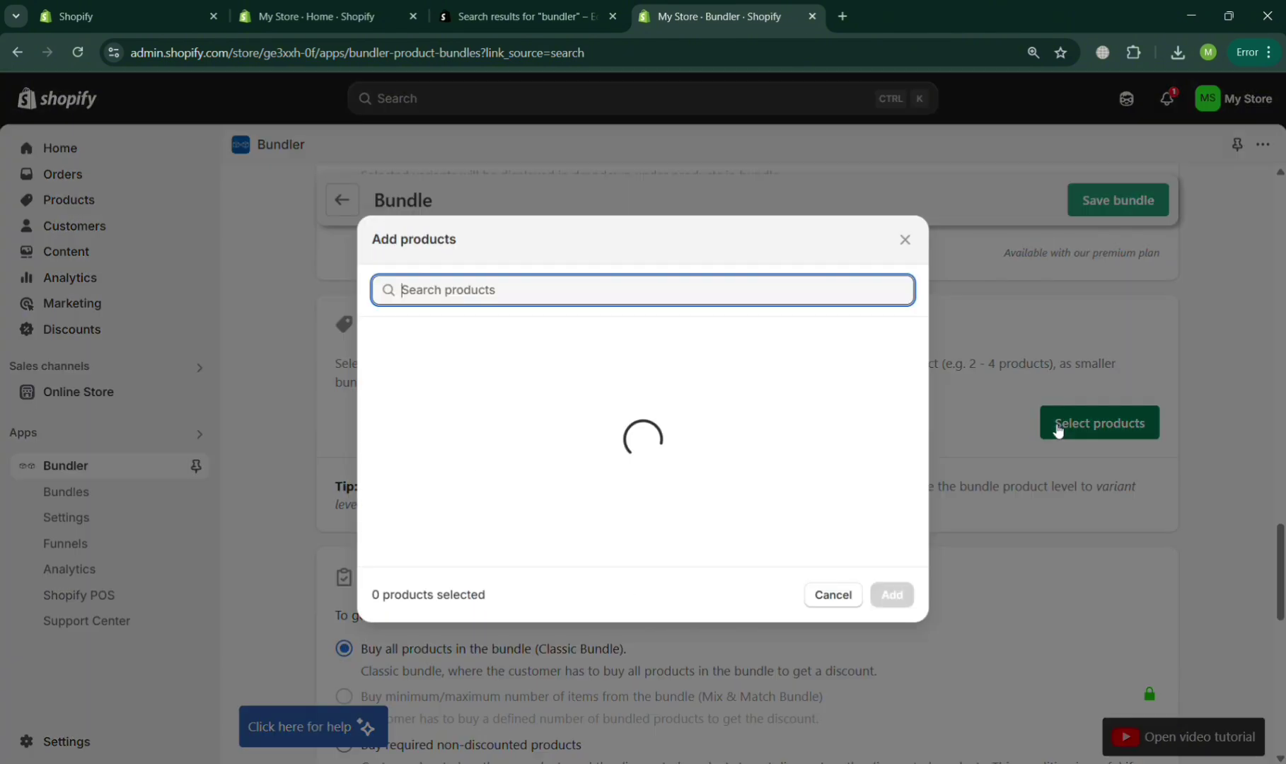
{"action": "left_click", "coordinate": [399, 360]}
{"action": "left_click", "coordinate": [893, 594]}
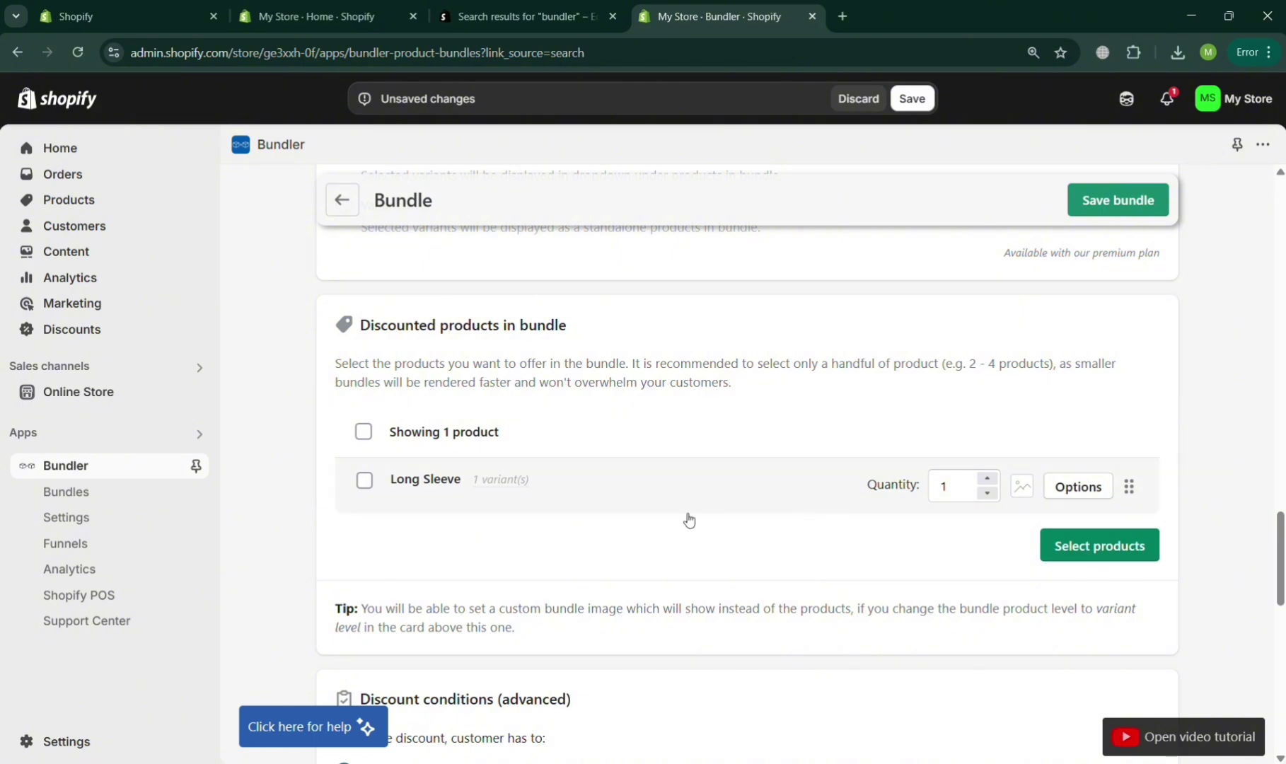
{"action": "left_click", "coordinate": [365, 481]}
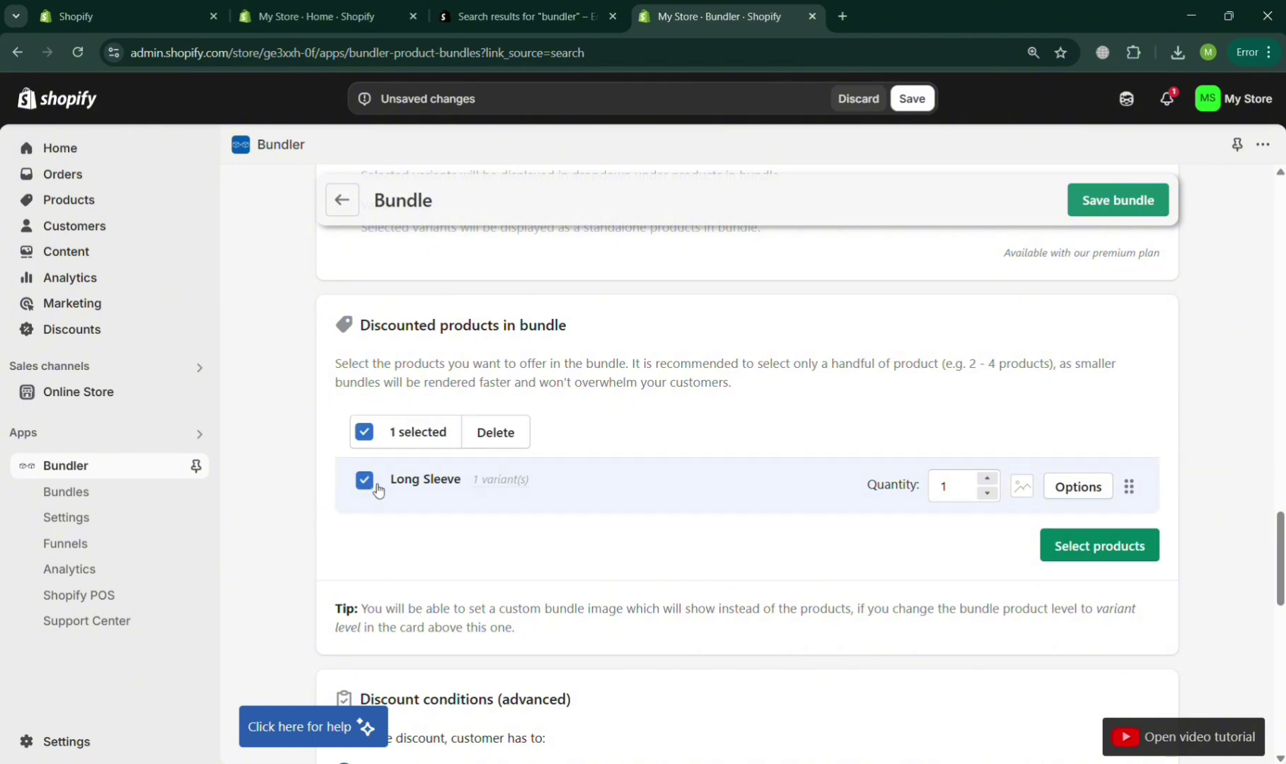
{"action": "left_click", "coordinate": [1140, 550]}
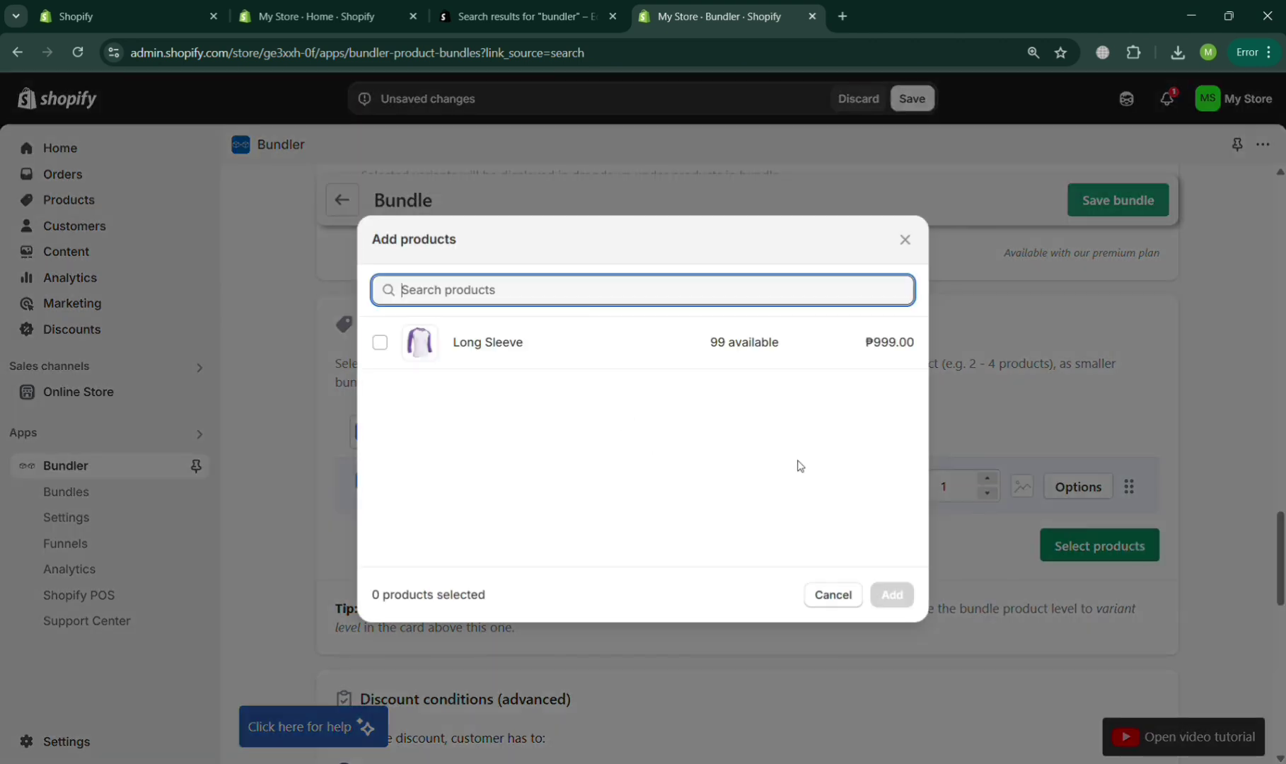
{"action": "left_click", "coordinate": [621, 351]}
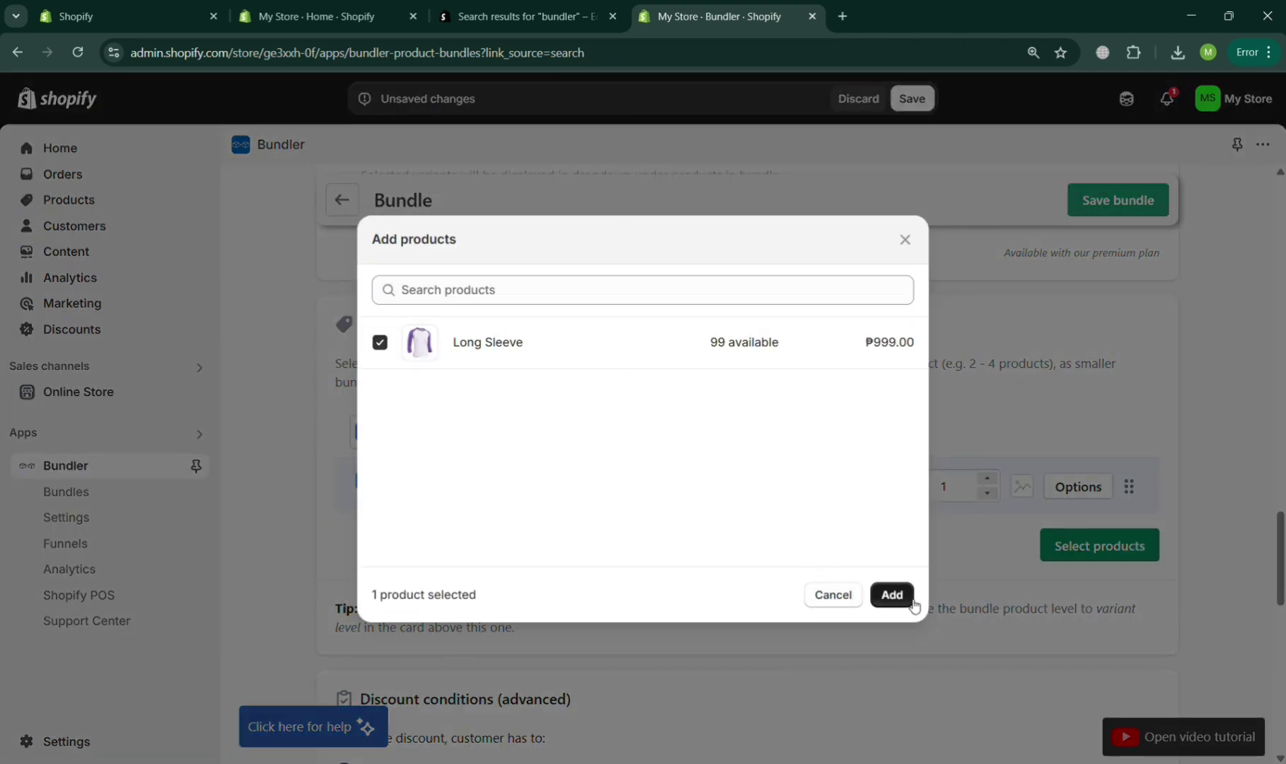
{"action": "left_click", "coordinate": [911, 601]}
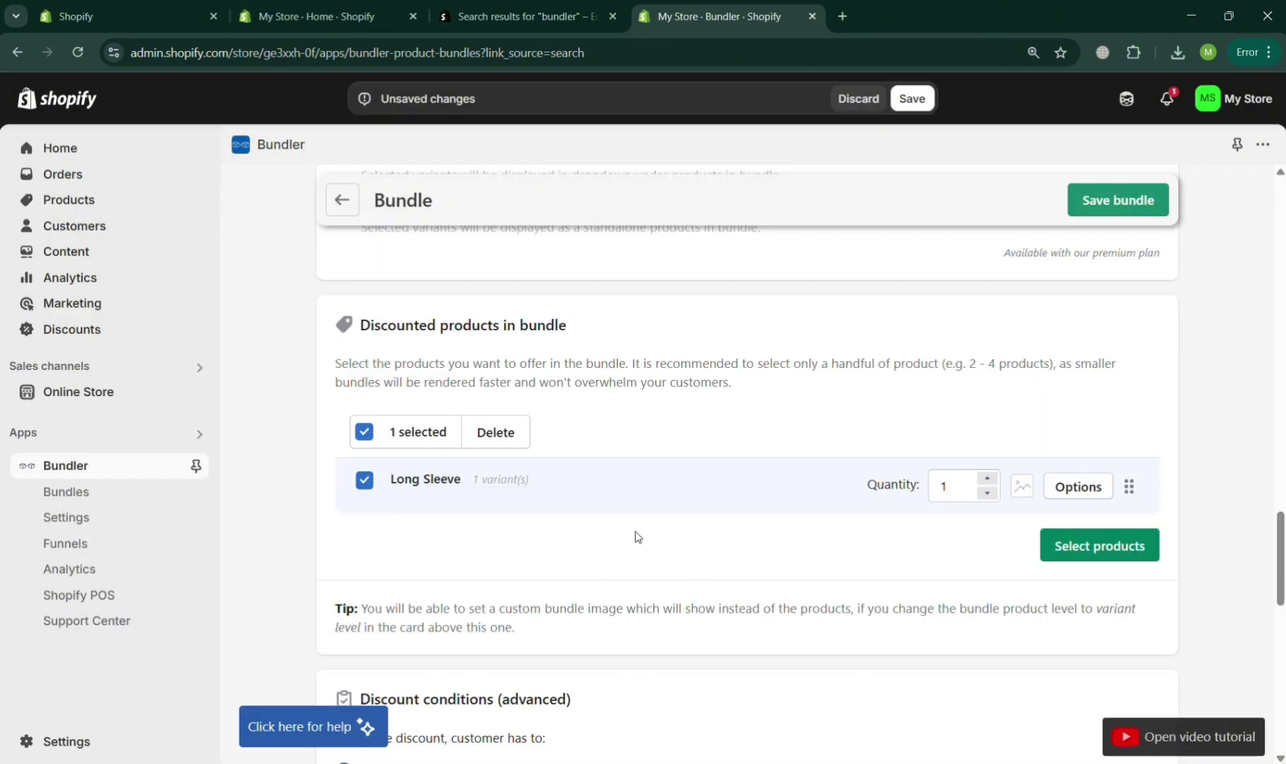
{"action": "scroll", "coordinate": [793, 548], "scroll_direction": "down", "scroll_amount": 4}
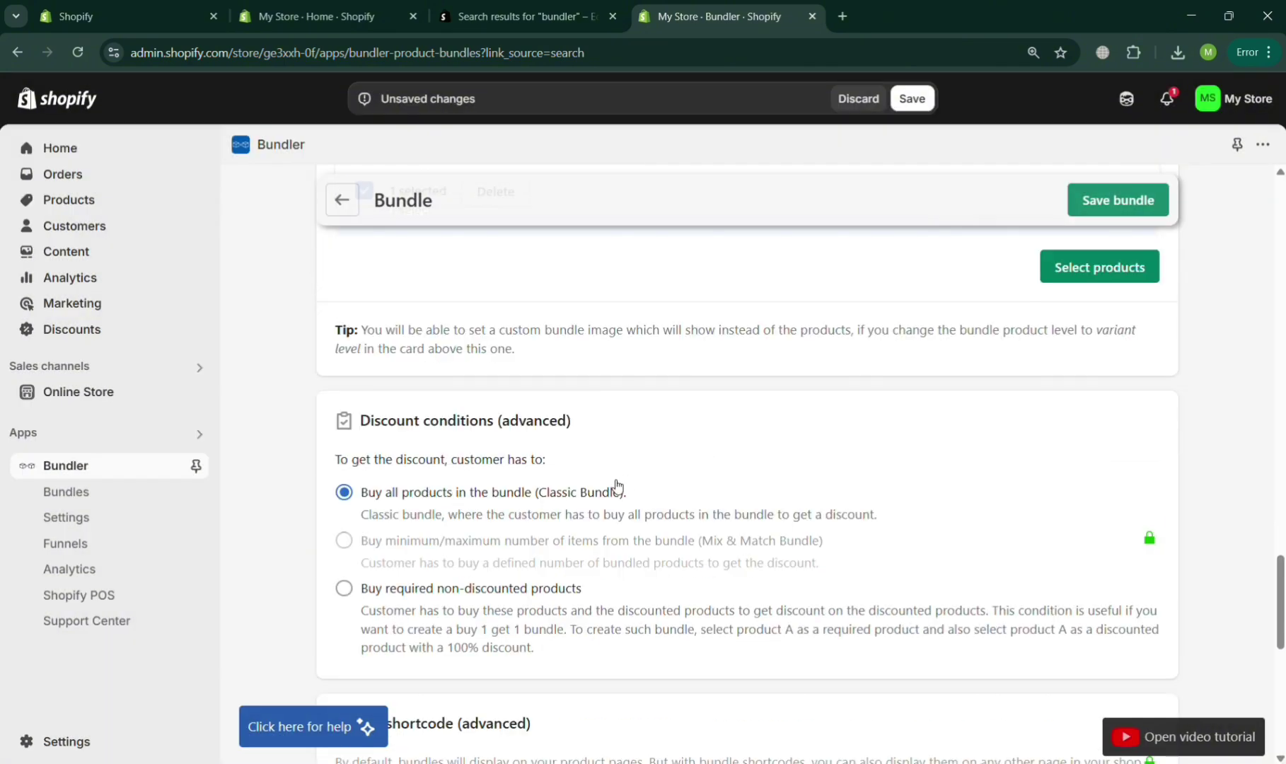
{"action": "scroll", "coordinate": [531, 646], "scroll_direction": "down", "scroll_amount": 2}
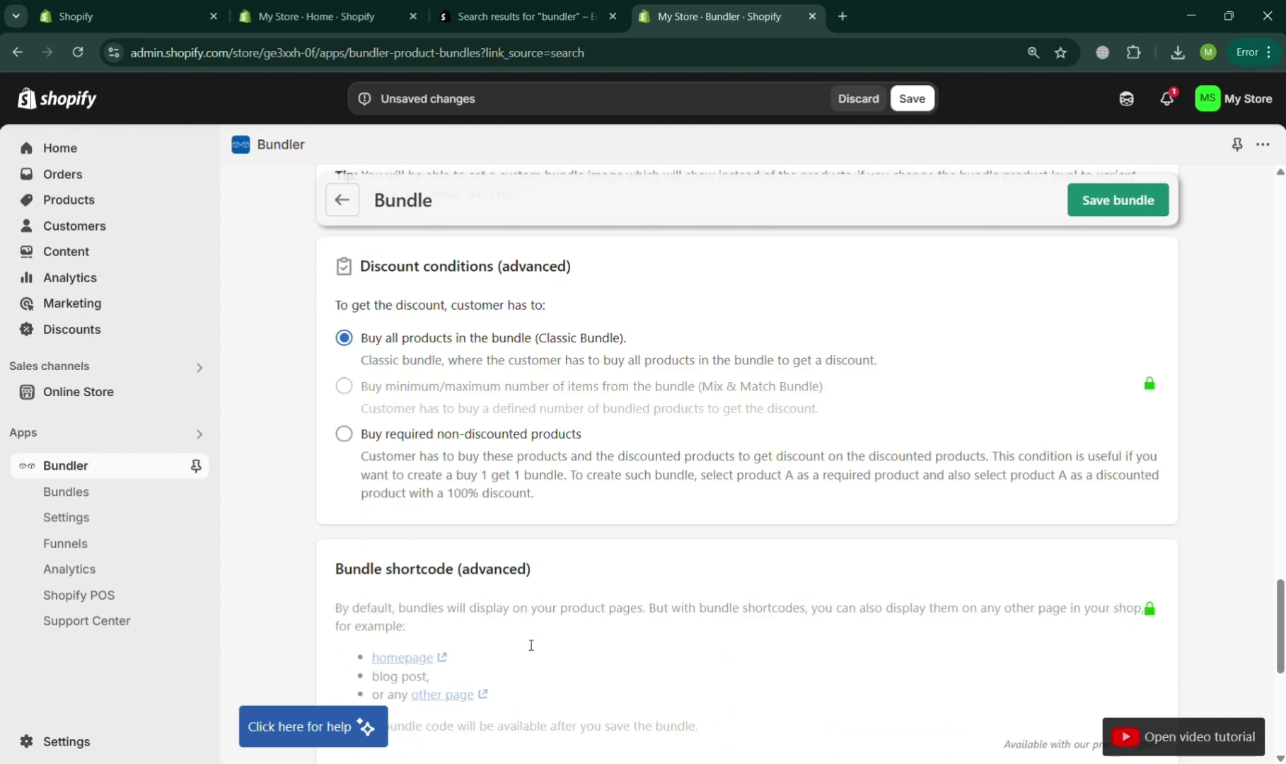
{"action": "scroll", "coordinate": [530, 645], "scroll_direction": "down", "scroll_amount": 6}
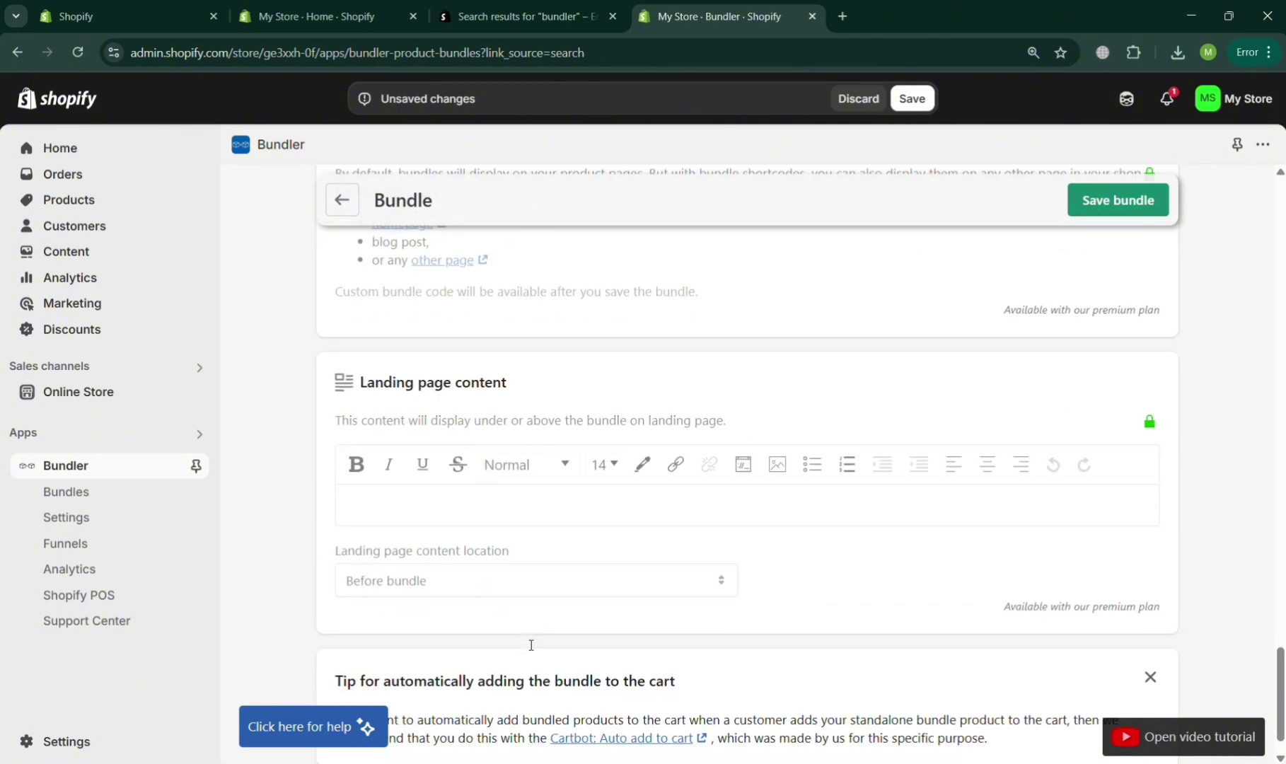
{"action": "left_click", "coordinate": [410, 594]}
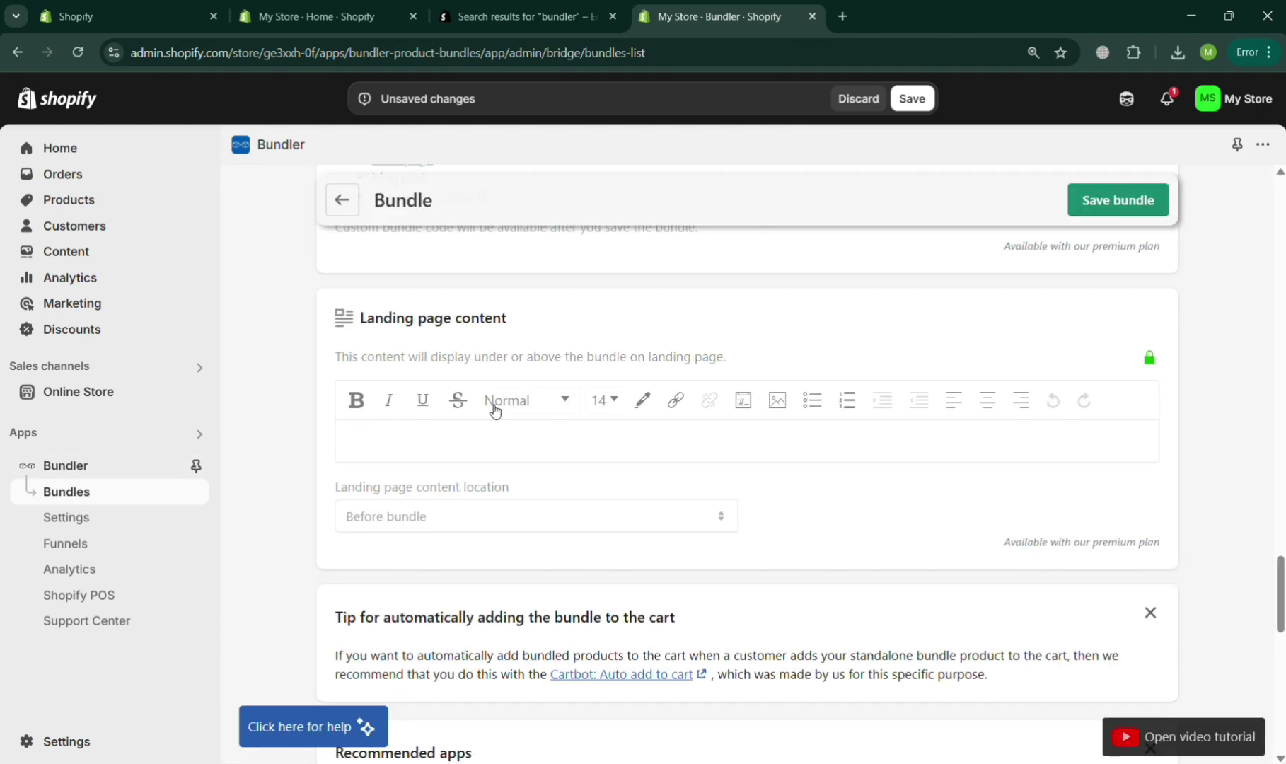
{"action": "scroll", "coordinate": [481, 588], "scroll_direction": "down", "scroll_amount": 7}
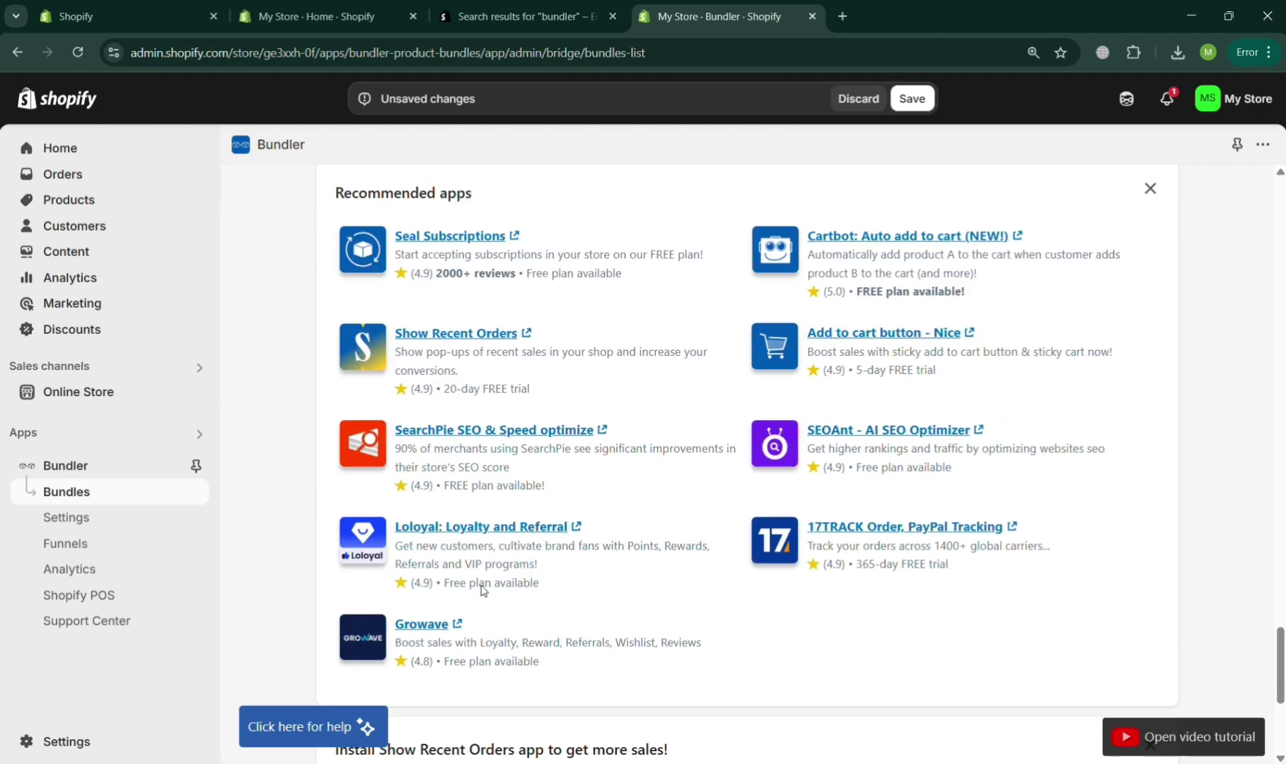
{"action": "scroll", "coordinate": [619, 565], "scroll_direction": "down", "scroll_amount": 5}
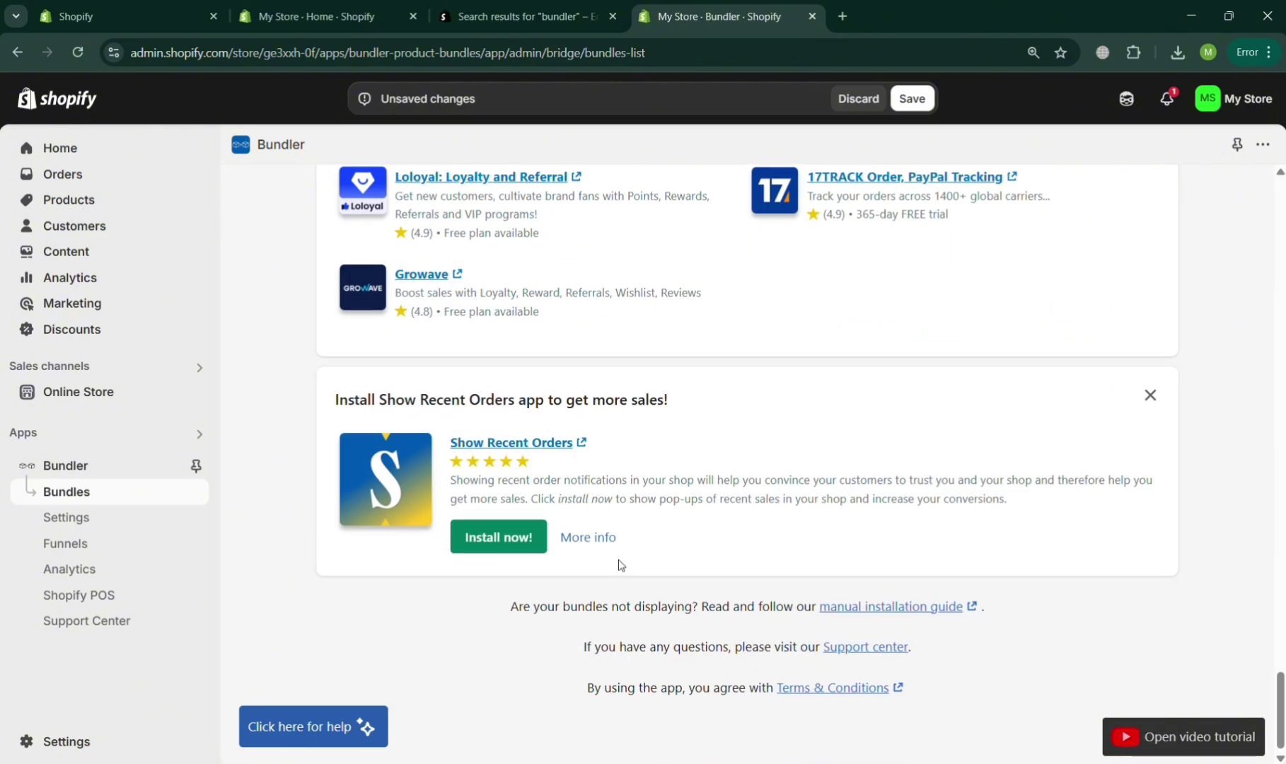
{"action": "scroll", "coordinate": [619, 565], "scroll_direction": "up", "scroll_amount": 20}
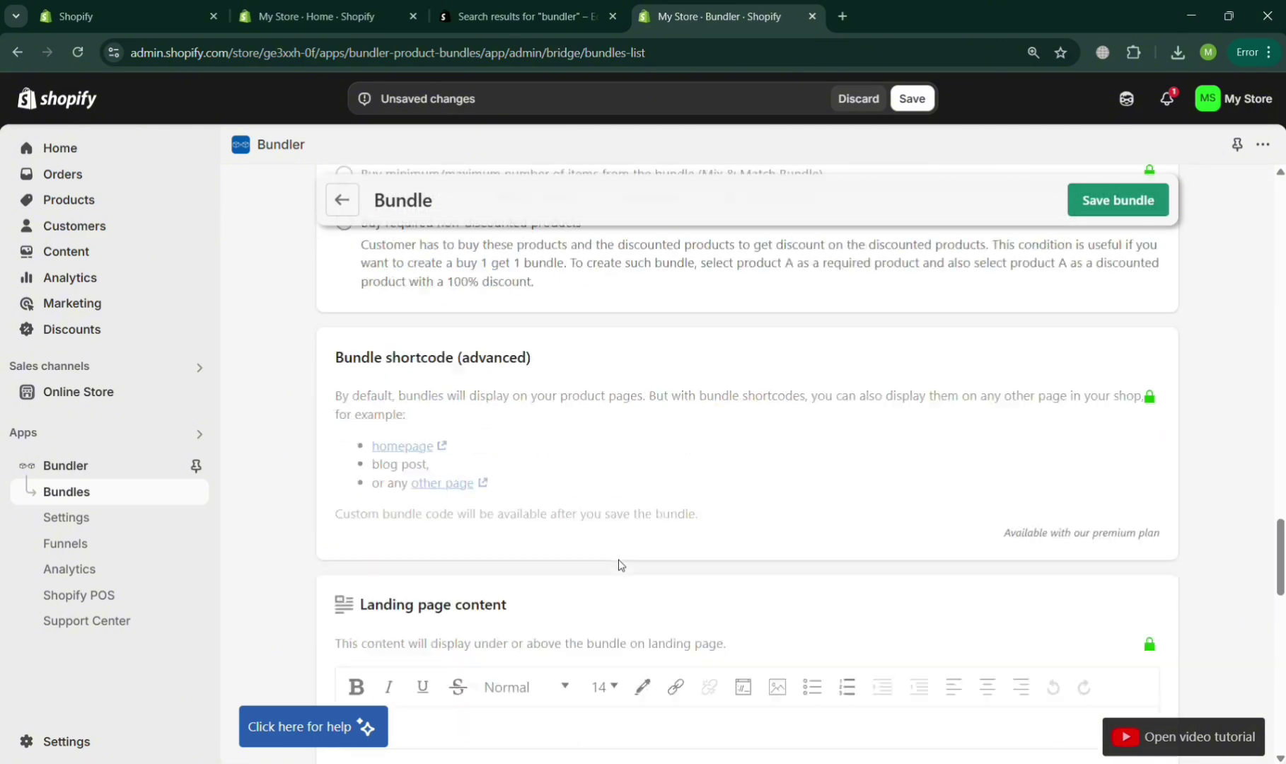
{"action": "scroll", "coordinate": [619, 565], "scroll_direction": "up", "scroll_amount": 10}
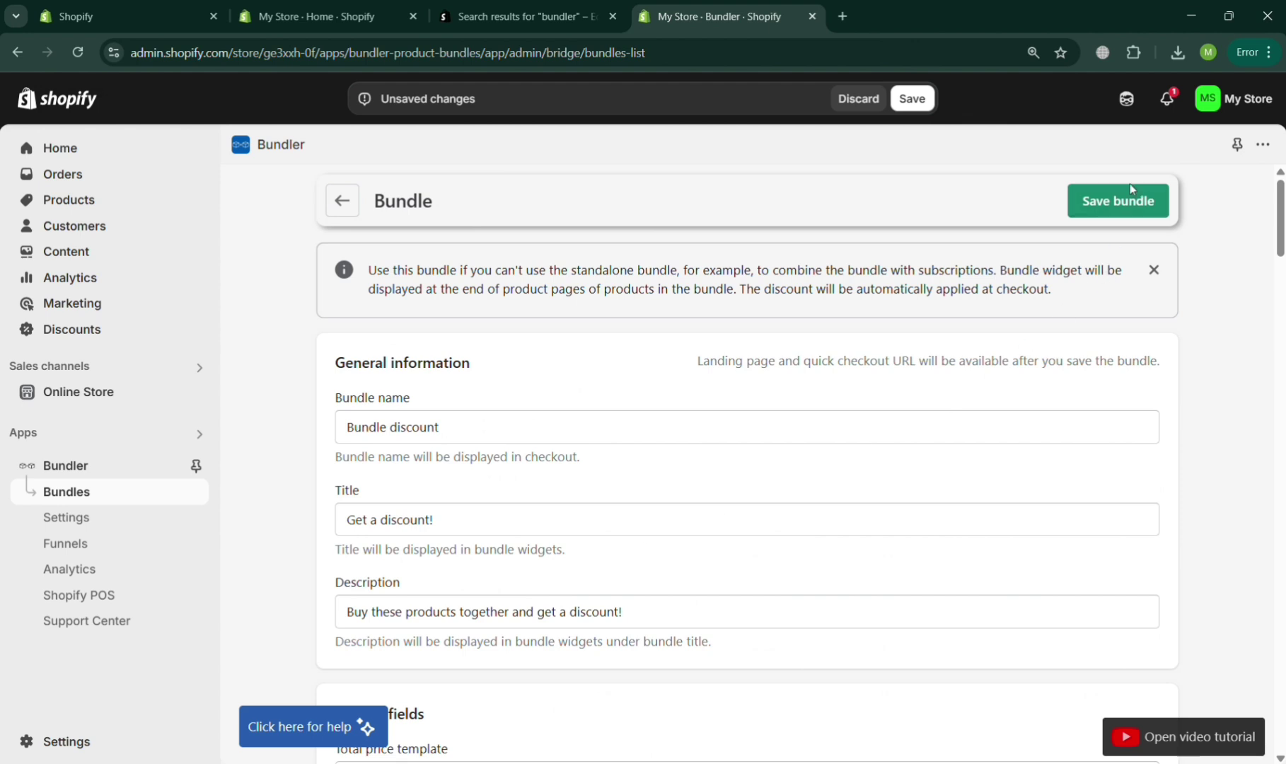
{"action": "scroll", "coordinate": [884, 605], "scroll_direction": "down", "scroll_amount": 10}
{"action": "scroll", "coordinate": [885, 604], "scroll_direction": "up", "scroll_amount": 3}
{"action": "scroll", "coordinate": [884, 604], "scroll_direction": "down", "scroll_amount": 4}
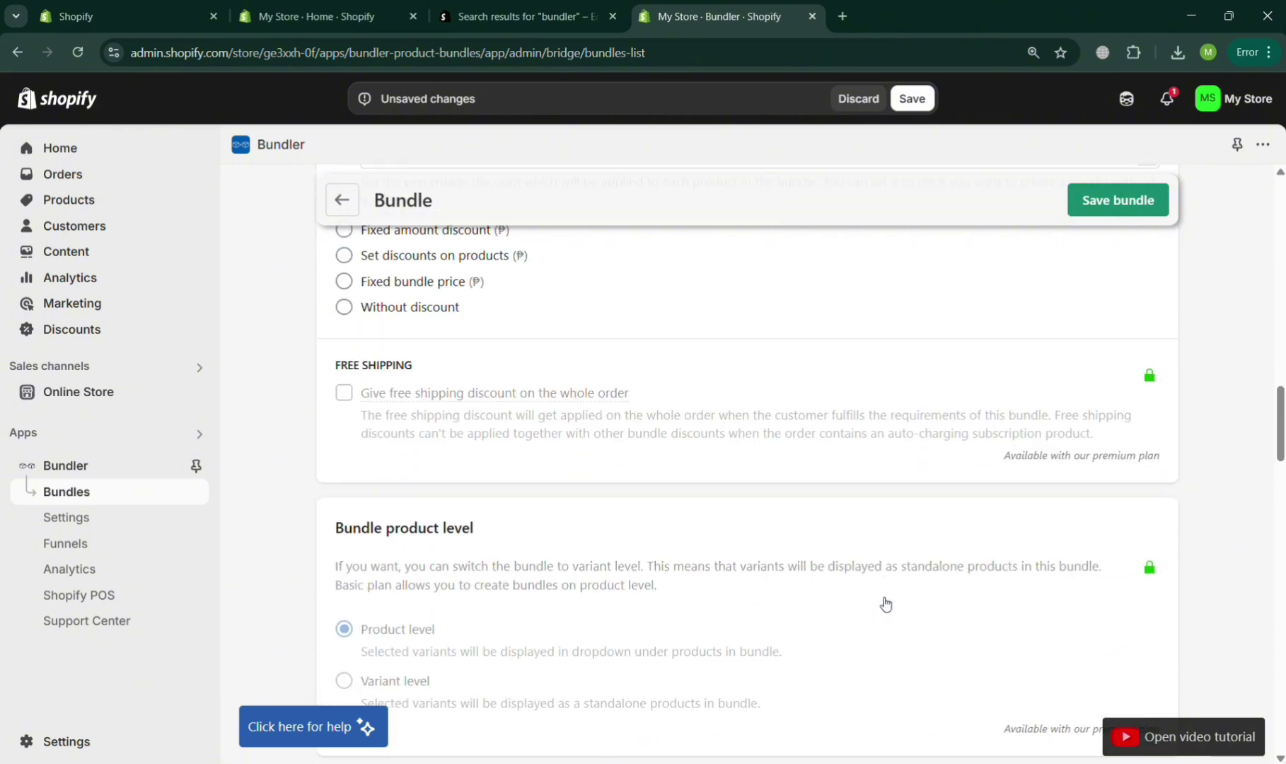
{"action": "scroll", "coordinate": [885, 604], "scroll_direction": "up", "scroll_amount": 8}
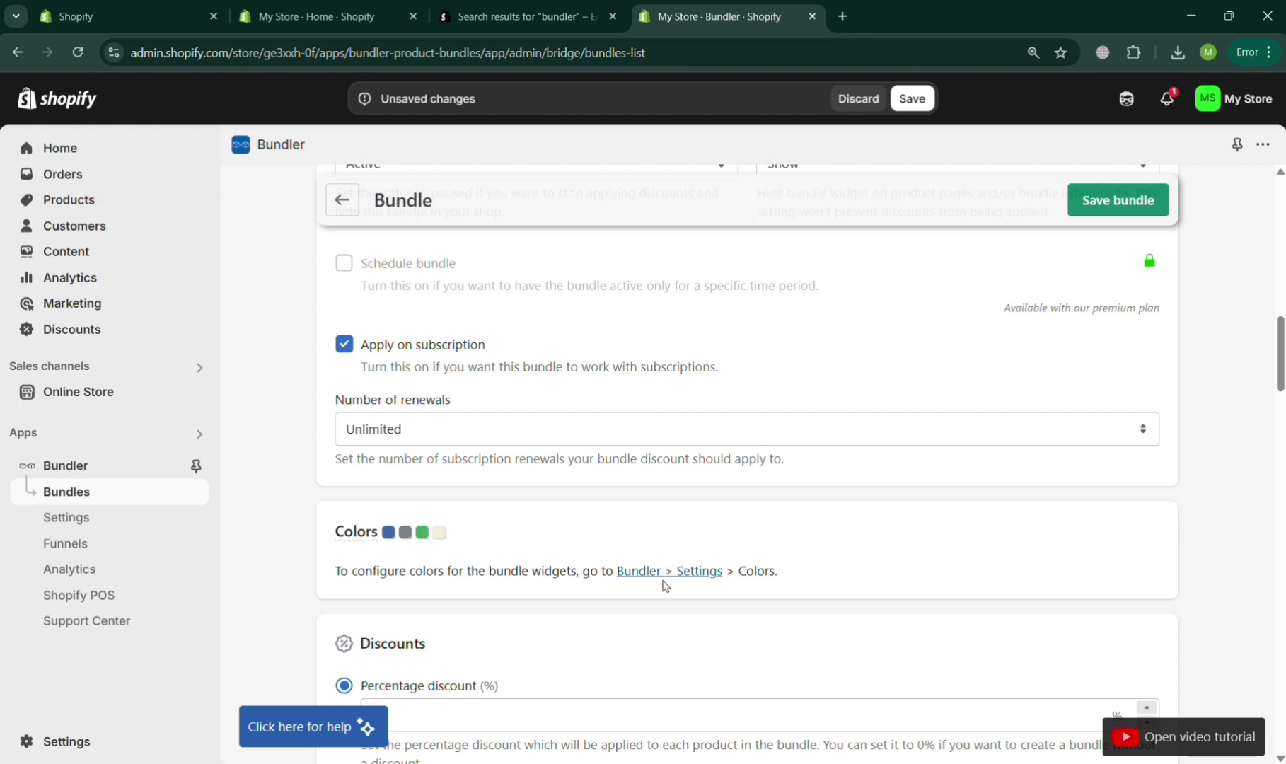
{"action": "left_click", "coordinate": [1155, 201]}
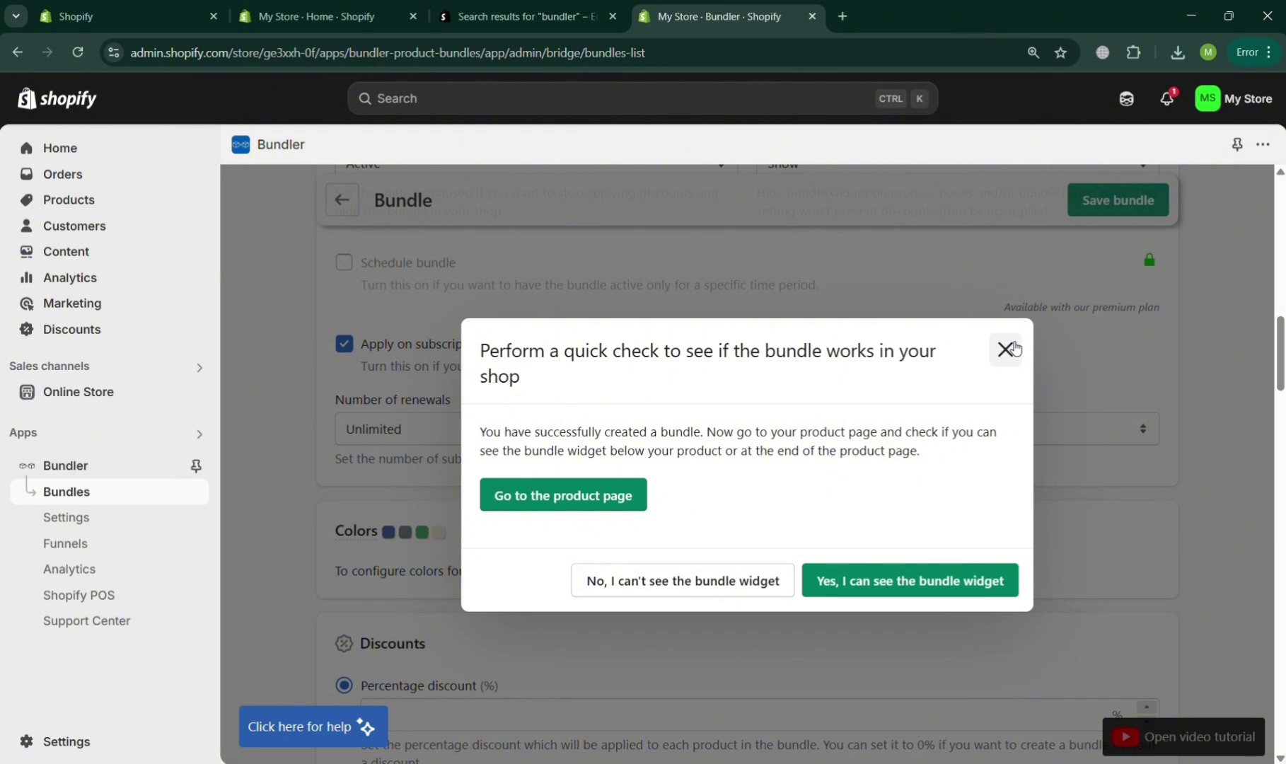
Close the 'Perform a quick check' prompt and go to Bundler's widget settings
{"action": "left_click", "coordinate": [1013, 348]}
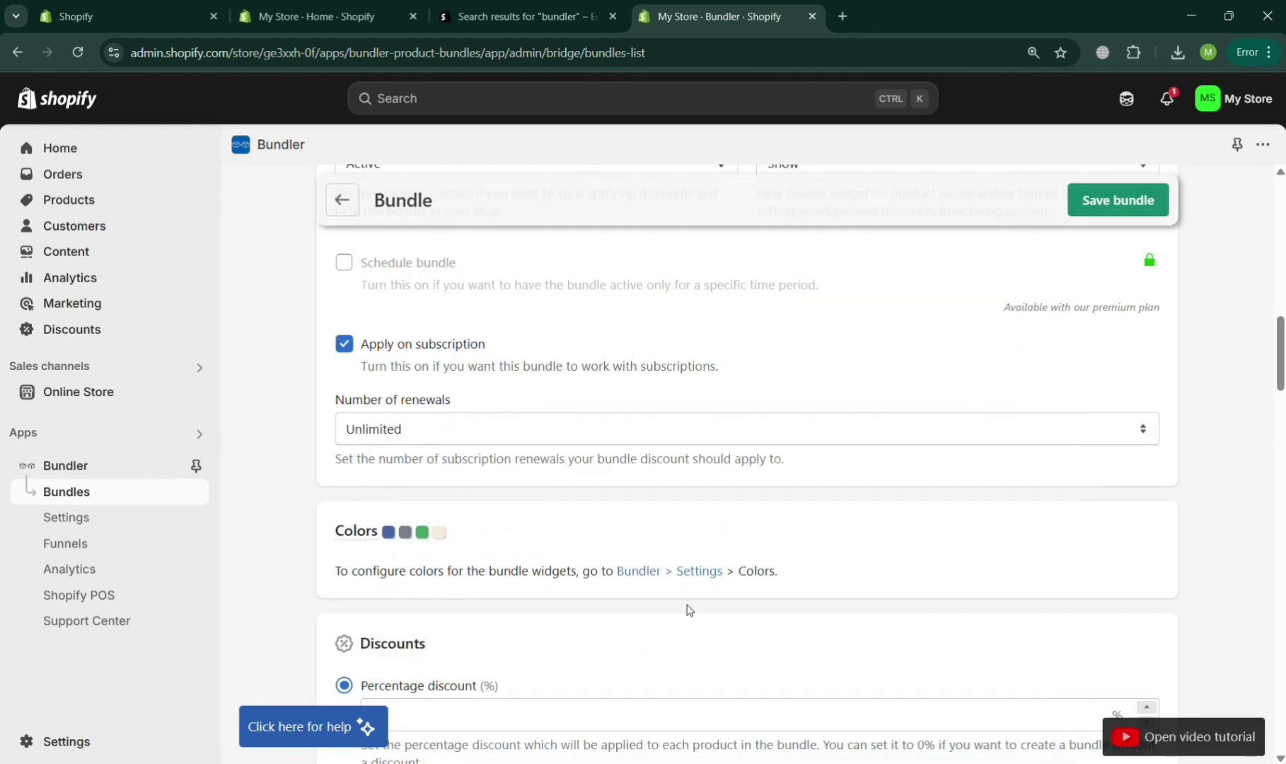
{"action": "left_click", "coordinate": [656, 574]}
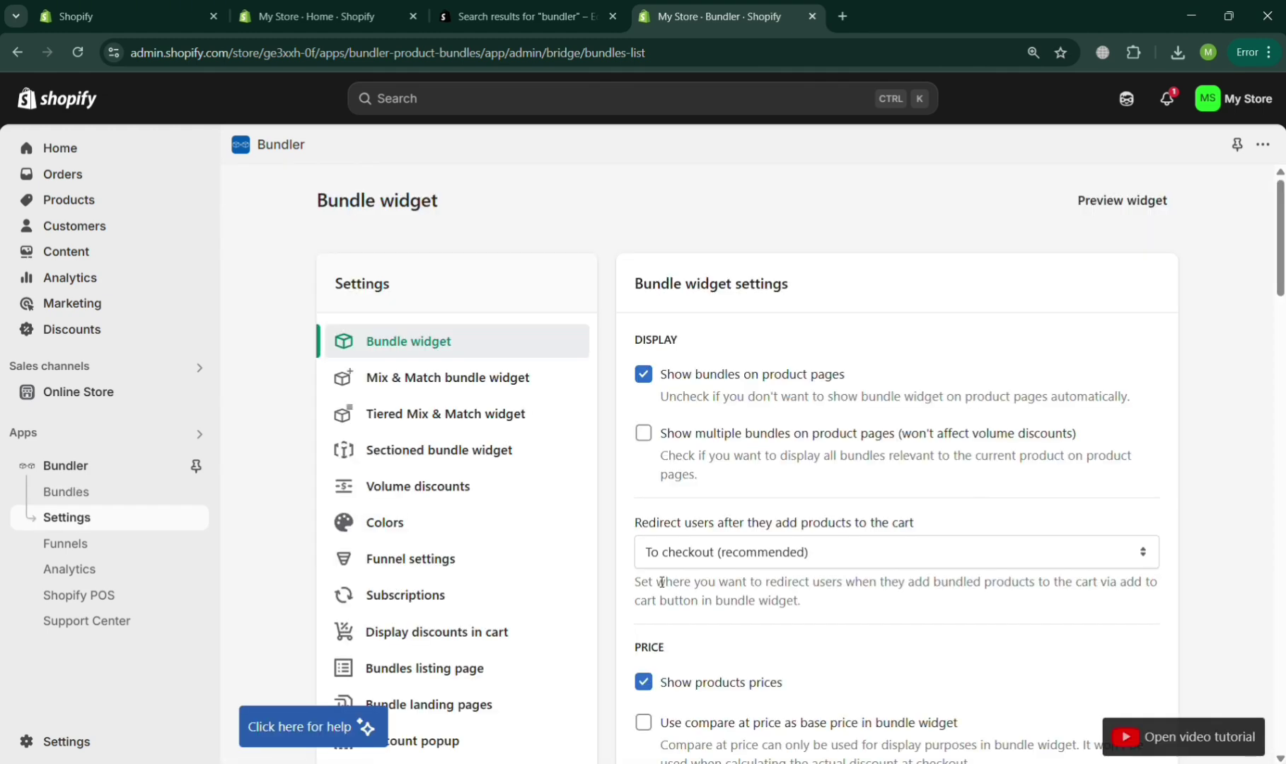
{"action": "left_click", "coordinate": [560, 393]}
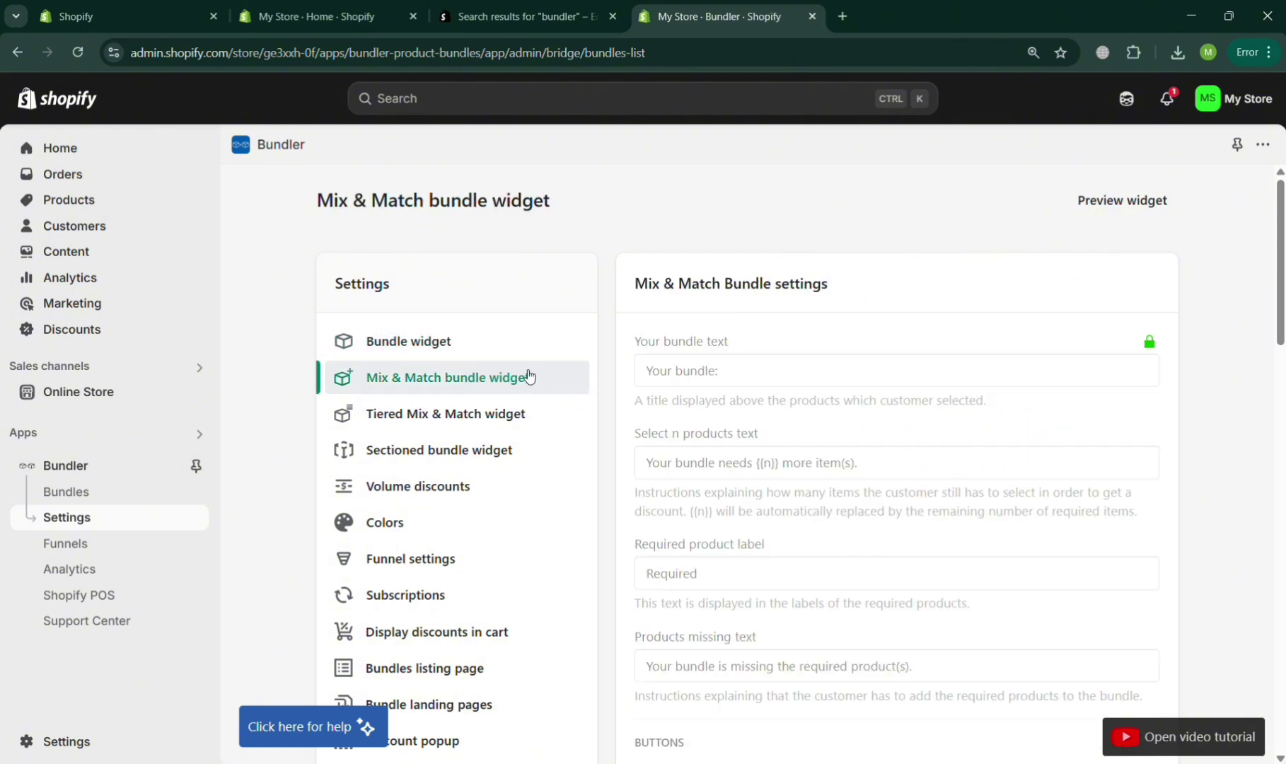
{"action": "left_click", "coordinate": [513, 347]}
{"action": "scroll", "coordinate": [754, 526], "scroll_direction": "down", "scroll_amount": 8}
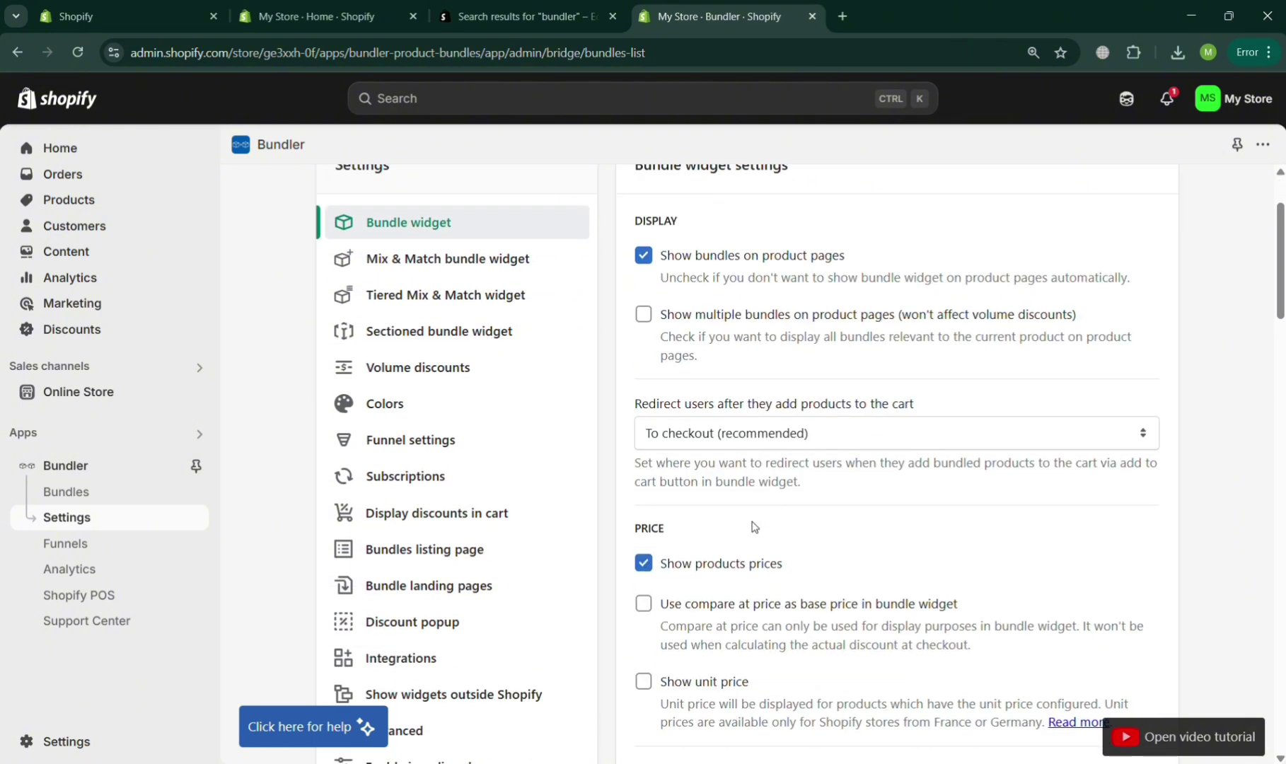
{"action": "scroll", "coordinate": [754, 526], "scroll_direction": "down", "scroll_amount": 2}
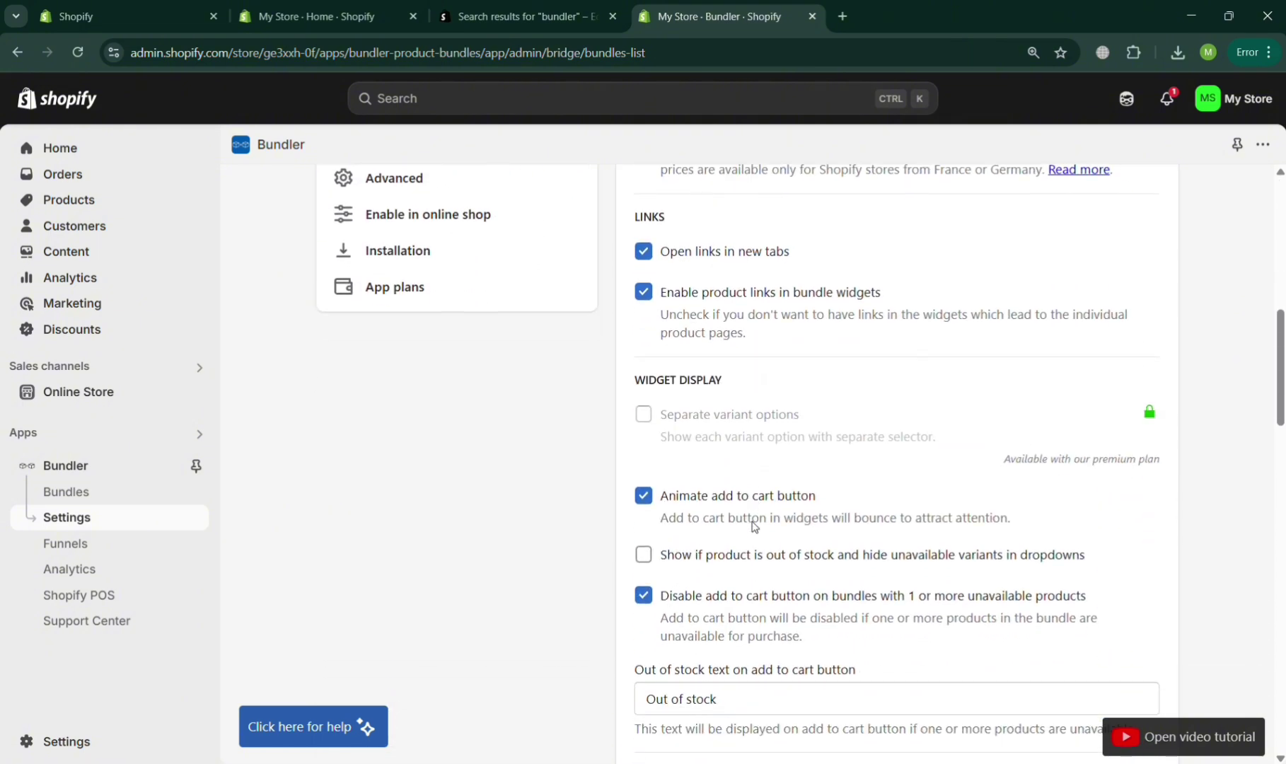
{"action": "scroll", "coordinate": [755, 526], "scroll_direction": "down", "scroll_amount": 5}
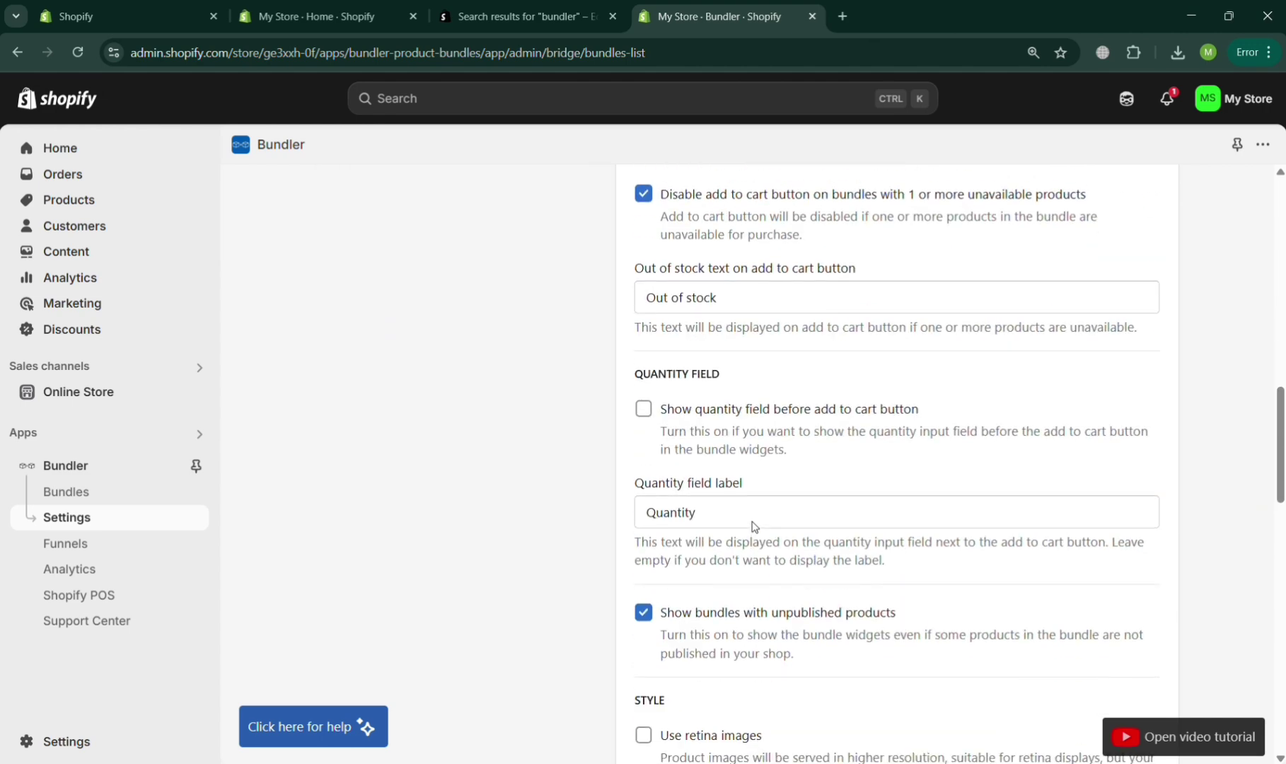
{"action": "scroll", "coordinate": [754, 526], "scroll_direction": "up", "scroll_amount": 15}
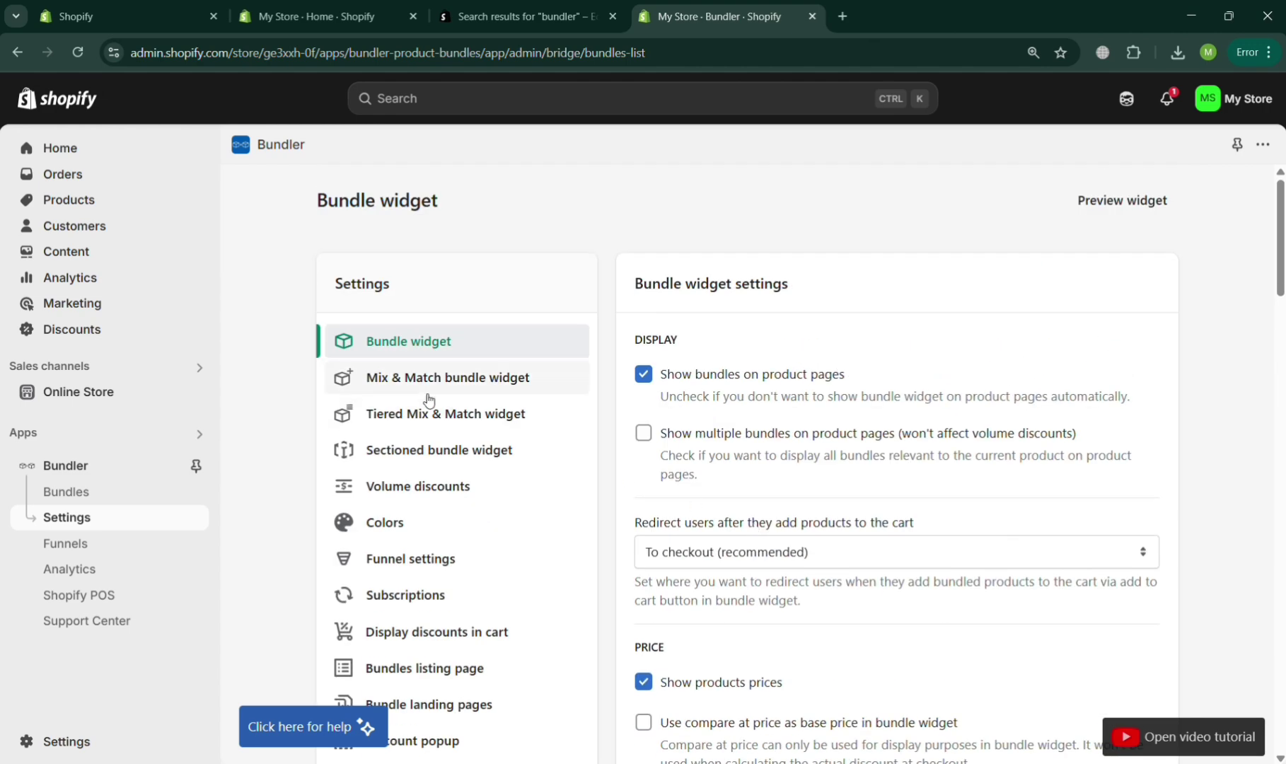
In the widget Colors settings, preview blue and purple hues for the product title colour
{"action": "left_click", "coordinate": [427, 525]}
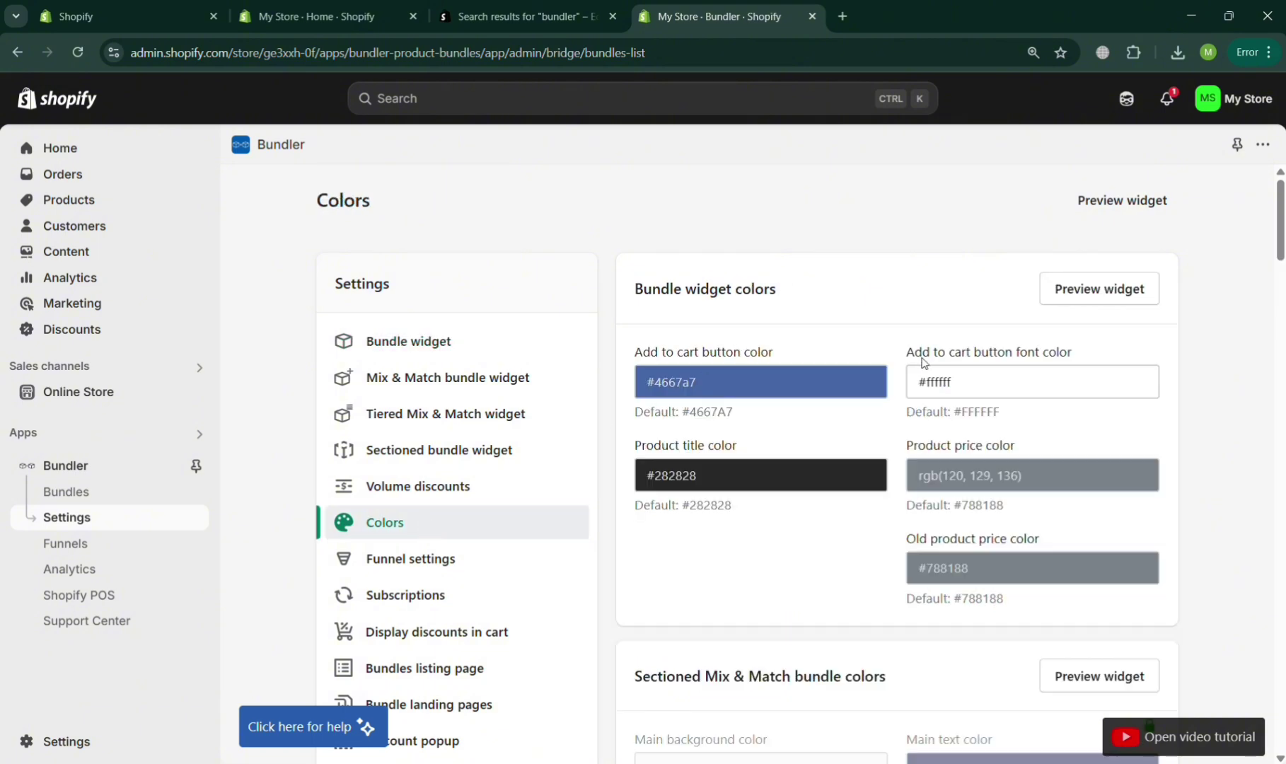
{"action": "scroll", "coordinate": [812, 548], "scroll_direction": "down", "scroll_amount": 2}
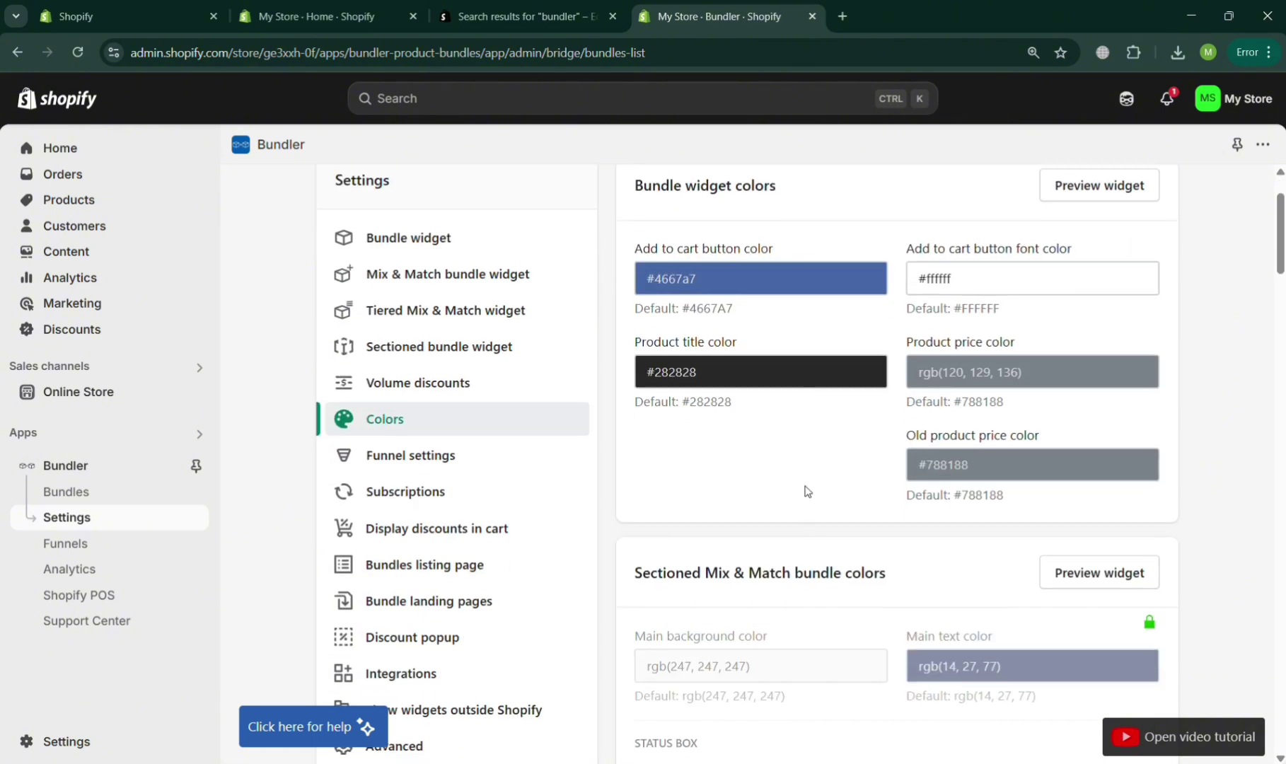
{"action": "left_click", "coordinate": [787, 383]}
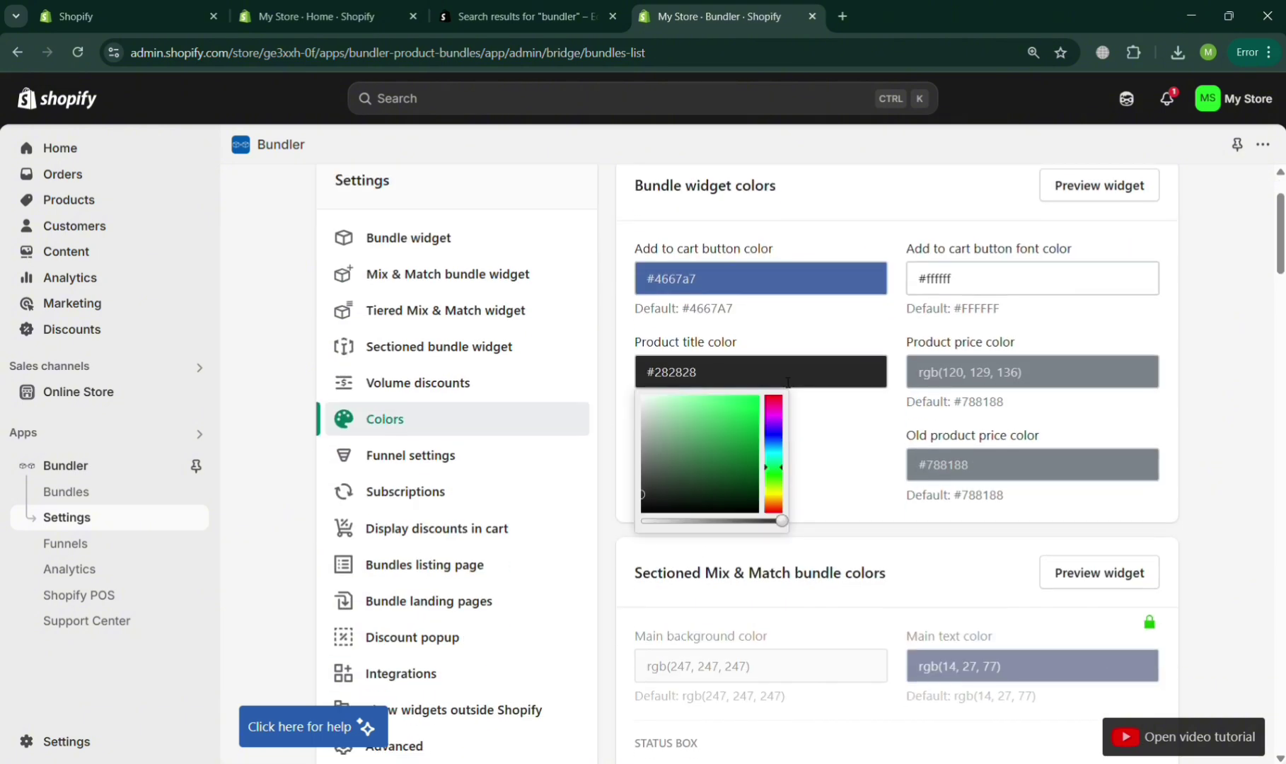
{"action": "left_click", "coordinate": [781, 444]}
{"action": "mouse_move", "coordinate": [781, 439]}
{"action": "left_mouse_down"}
{"action": "mouse_move", "coordinate": [778, 423]}
{"action": "mouse_move", "coordinate": [782, 444]}
{"action": "left_mouse_up"}
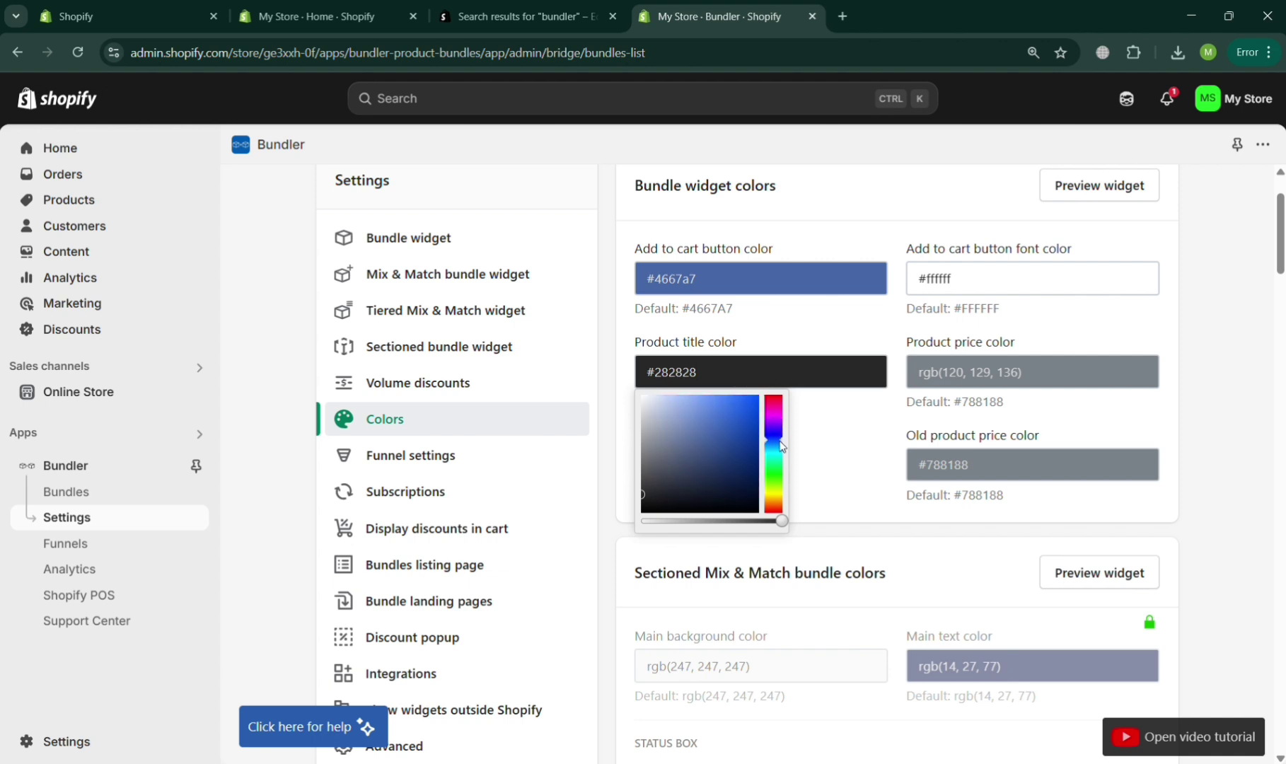
Change the add to cart button colour to green, #46A746
{"action": "left_click", "coordinate": [781, 292]}
{"action": "left_click_drag", "start_coordinate": [776, 323], "coordinate": [768, 381]}
{"action": "left_click", "coordinate": [828, 433]}
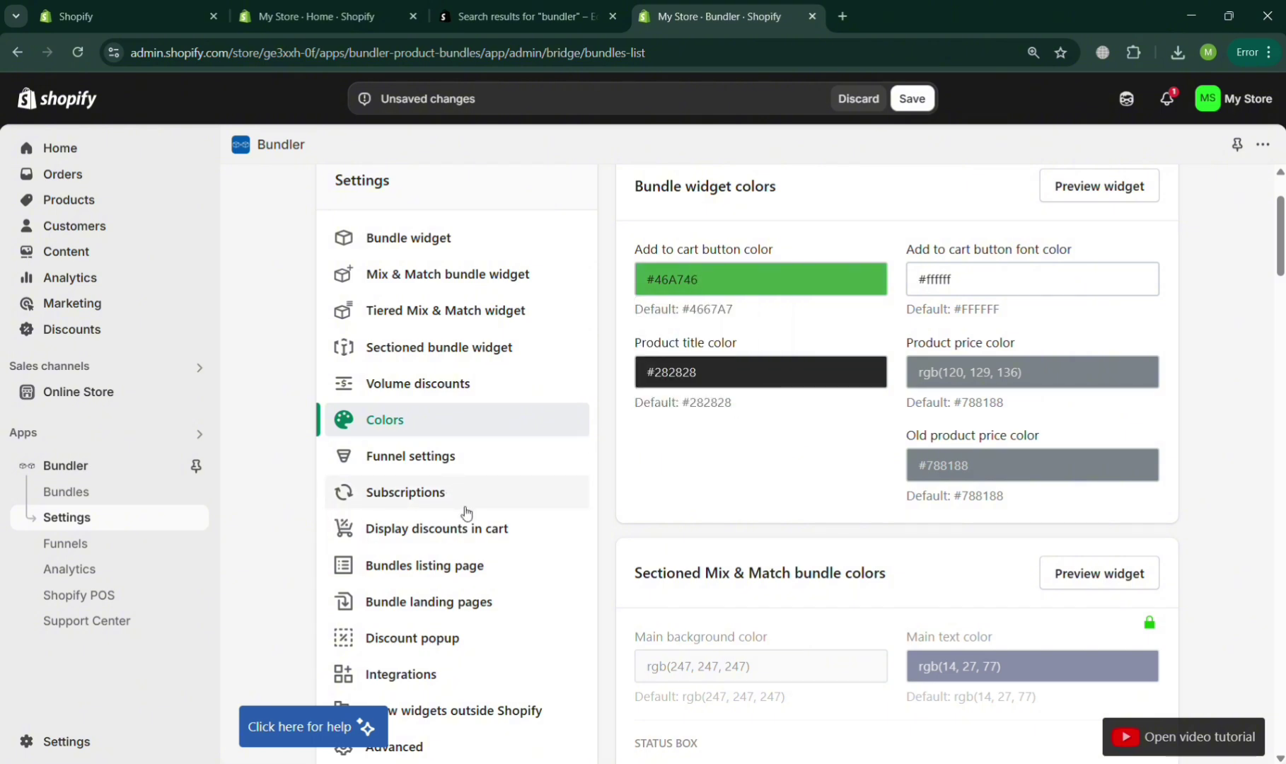
Look through the Funnel settings, Subscriptions and Display discounts in cart settings pages
{"action": "left_click", "coordinate": [462, 471]}
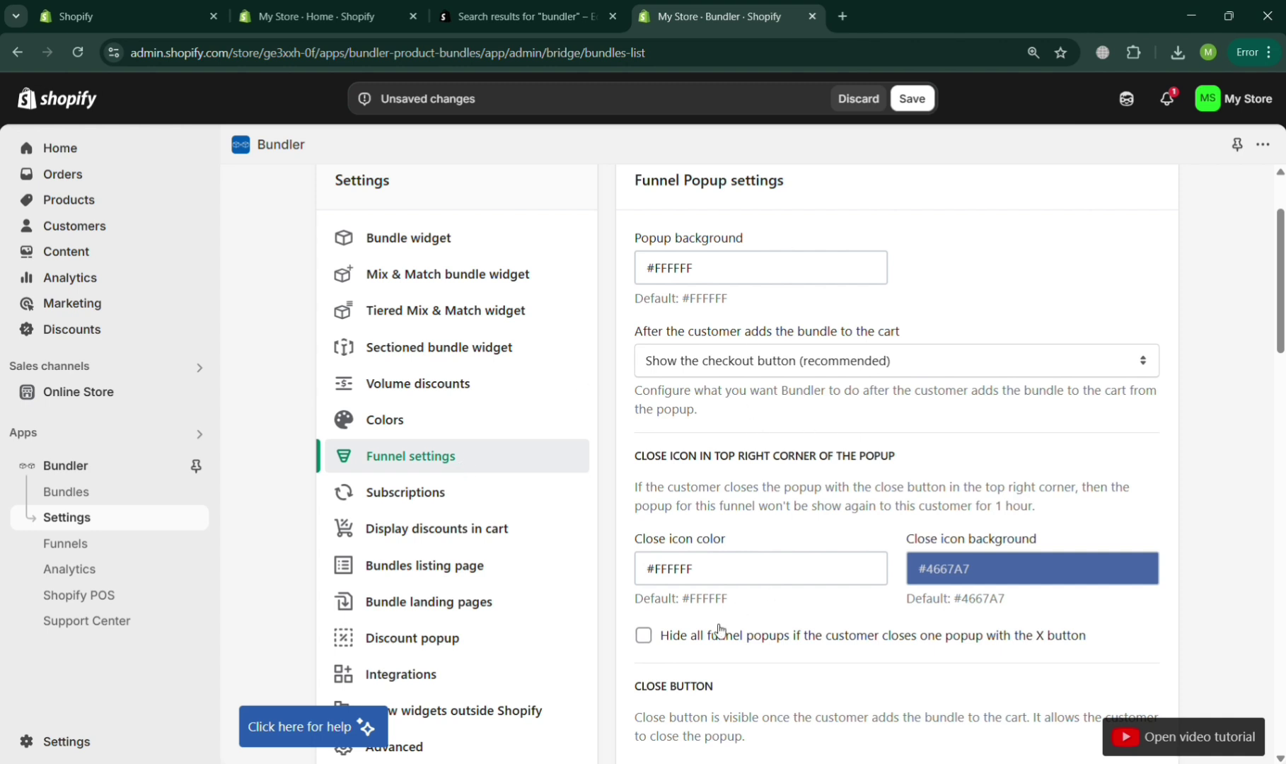
{"action": "left_click", "coordinate": [437, 499]}
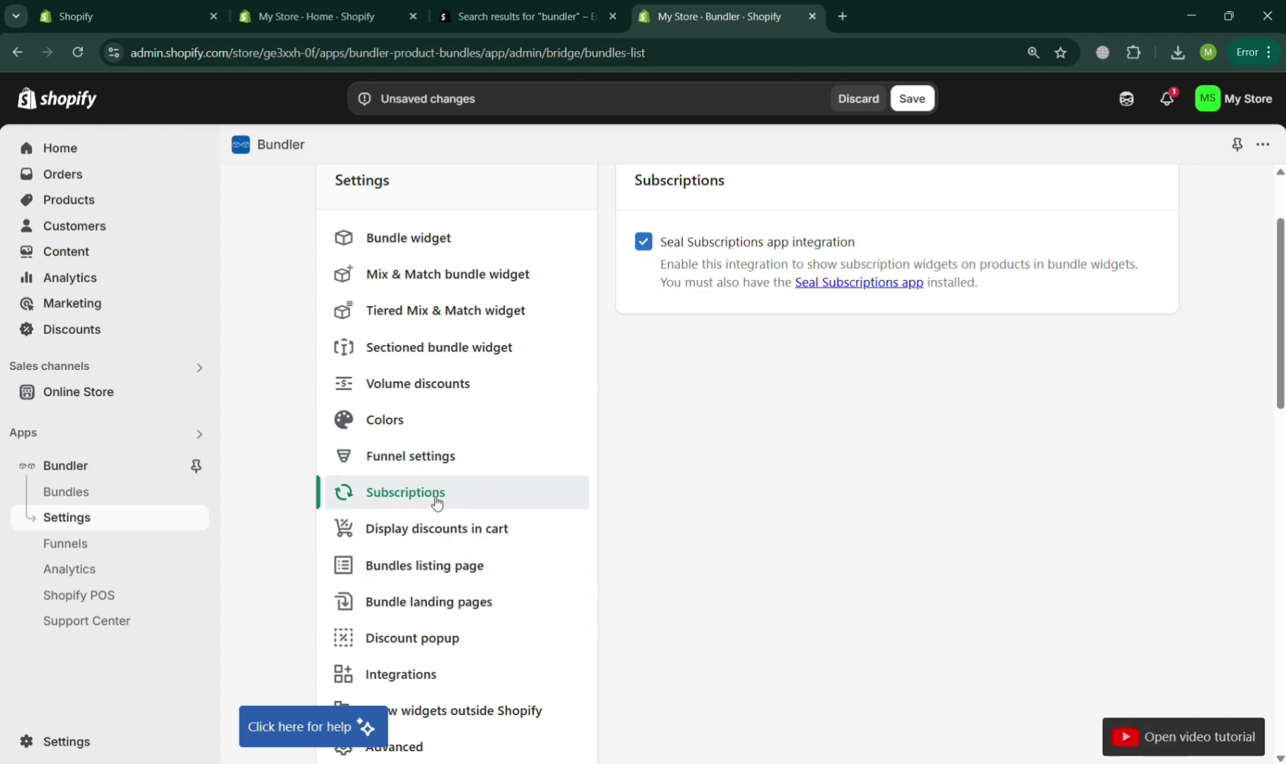
{"action": "left_click", "coordinate": [380, 544]}
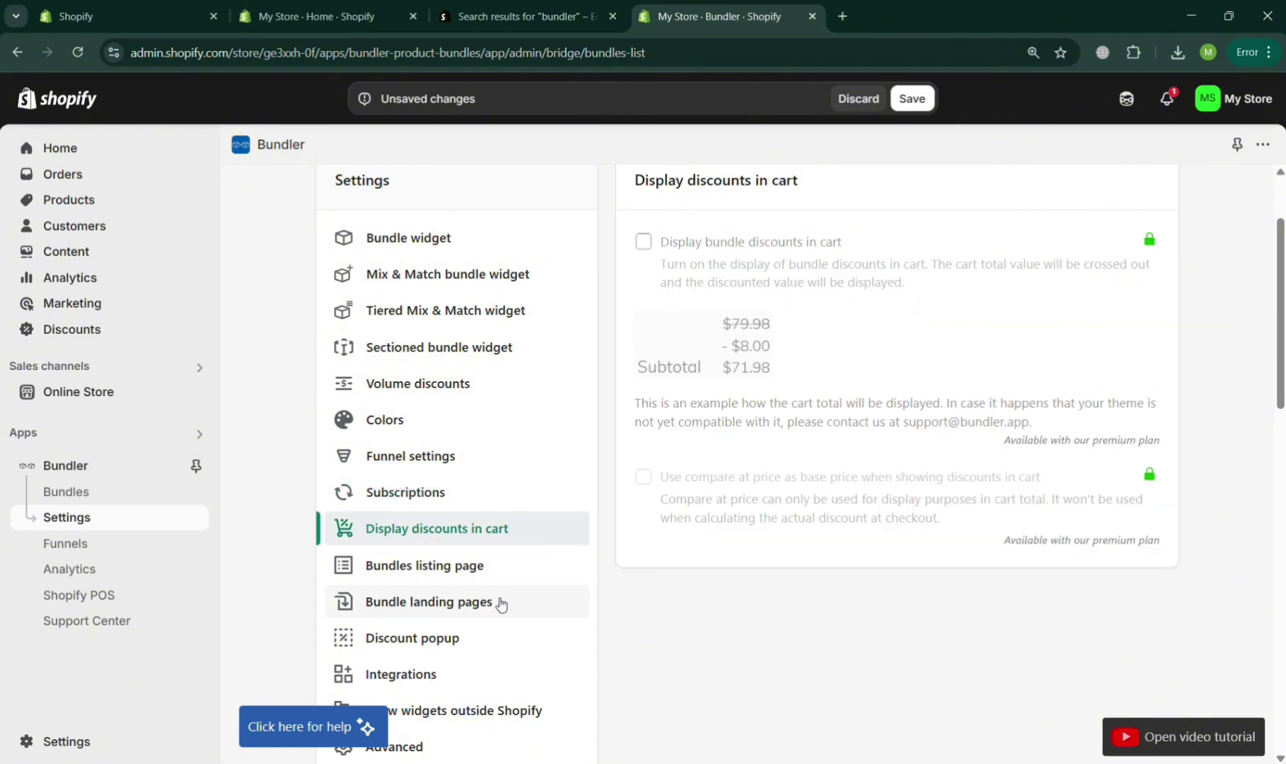
{"action": "scroll", "coordinate": [503, 655], "scroll_direction": "down", "scroll_amount": 2}
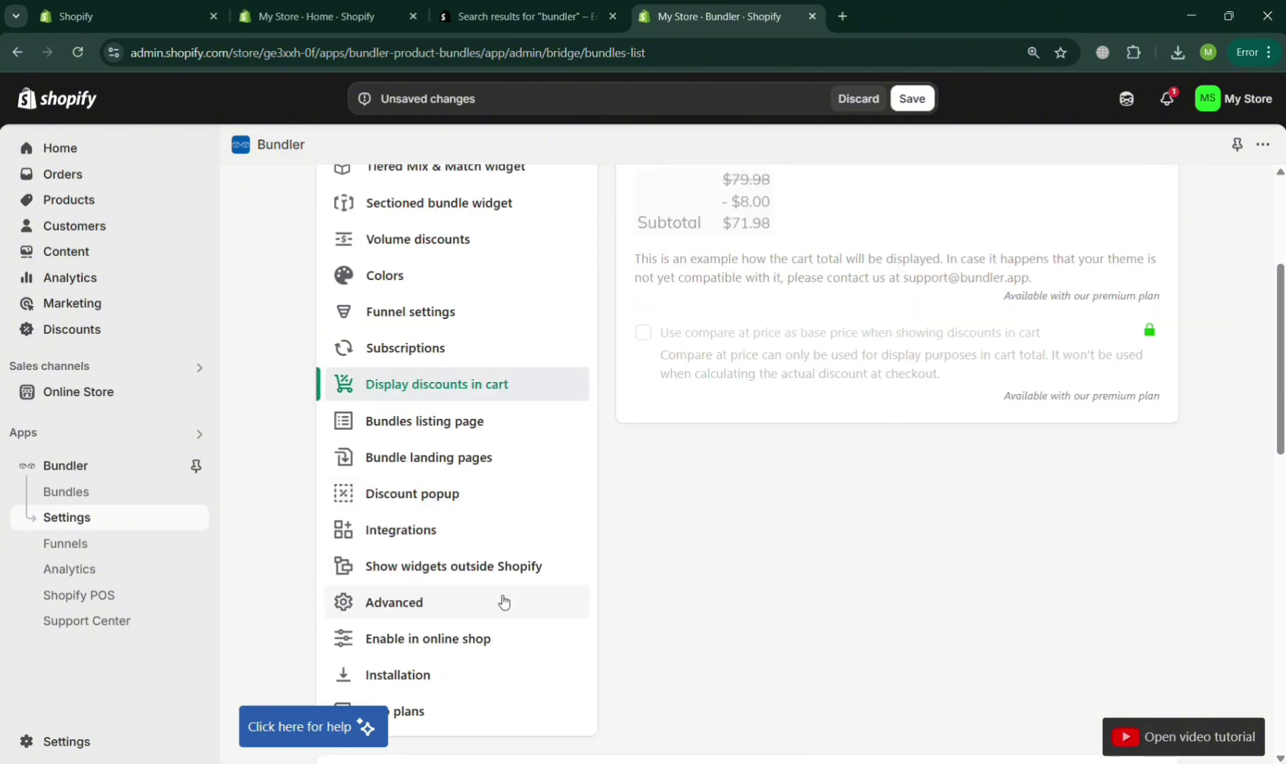
{"action": "scroll", "coordinate": [476, 667], "scroll_direction": "down", "scroll_amount": 2}
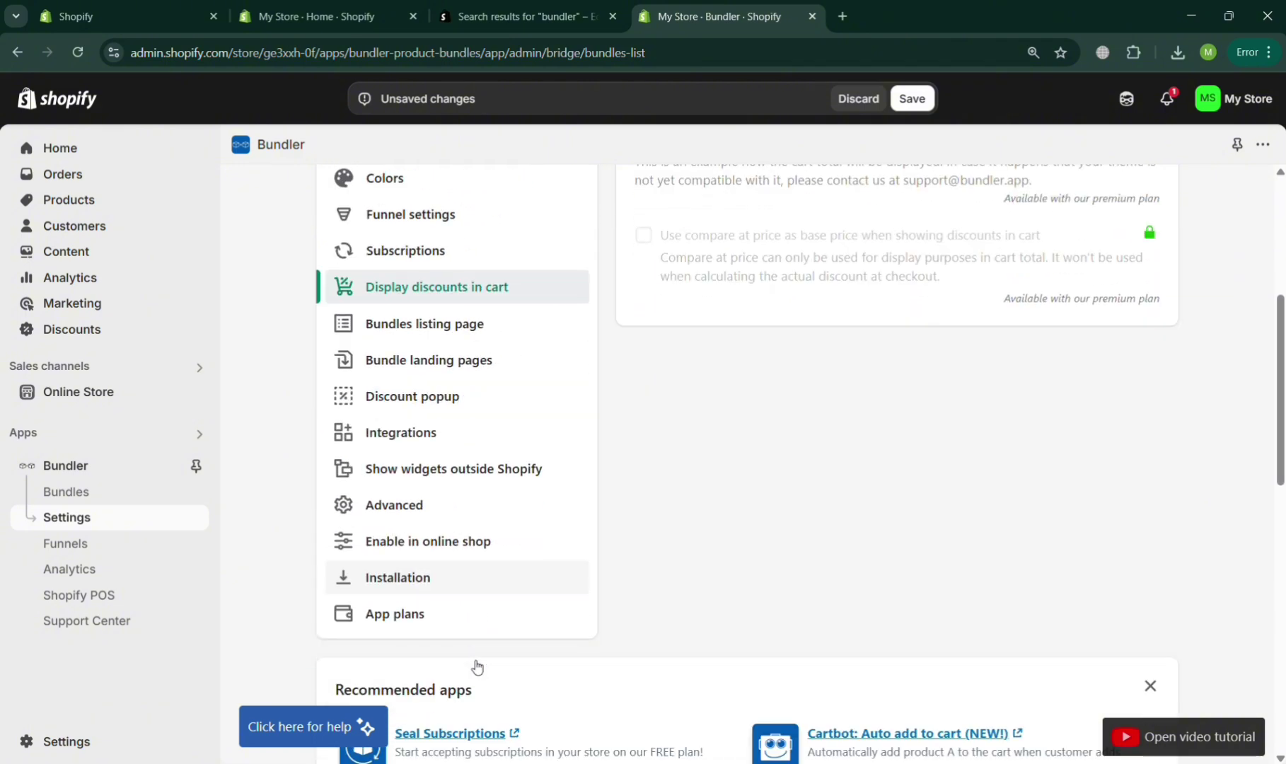
{"action": "scroll", "coordinate": [477, 666], "scroll_direction": "up", "scroll_amount": 4}
{"action": "scroll", "coordinate": [477, 666], "scroll_direction": "up", "scroll_amount": 2}
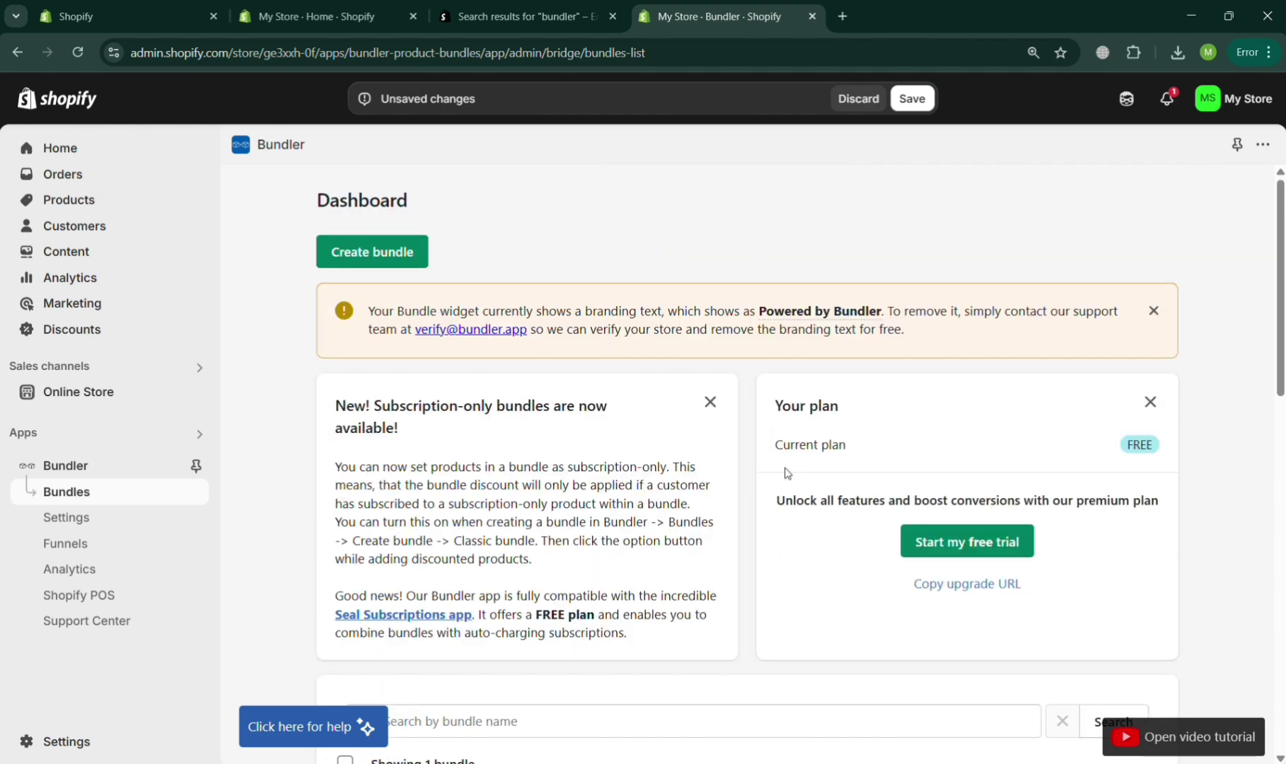
Save the Bundle discount bundle with the colour change, confirming Long Sleeve is the discounted product
{"action": "scroll", "coordinate": [785, 471], "scroll_direction": "down", "scroll_amount": 1}
{"action": "scroll", "coordinate": [616, 612], "scroll_direction": "down", "scroll_amount": 3}
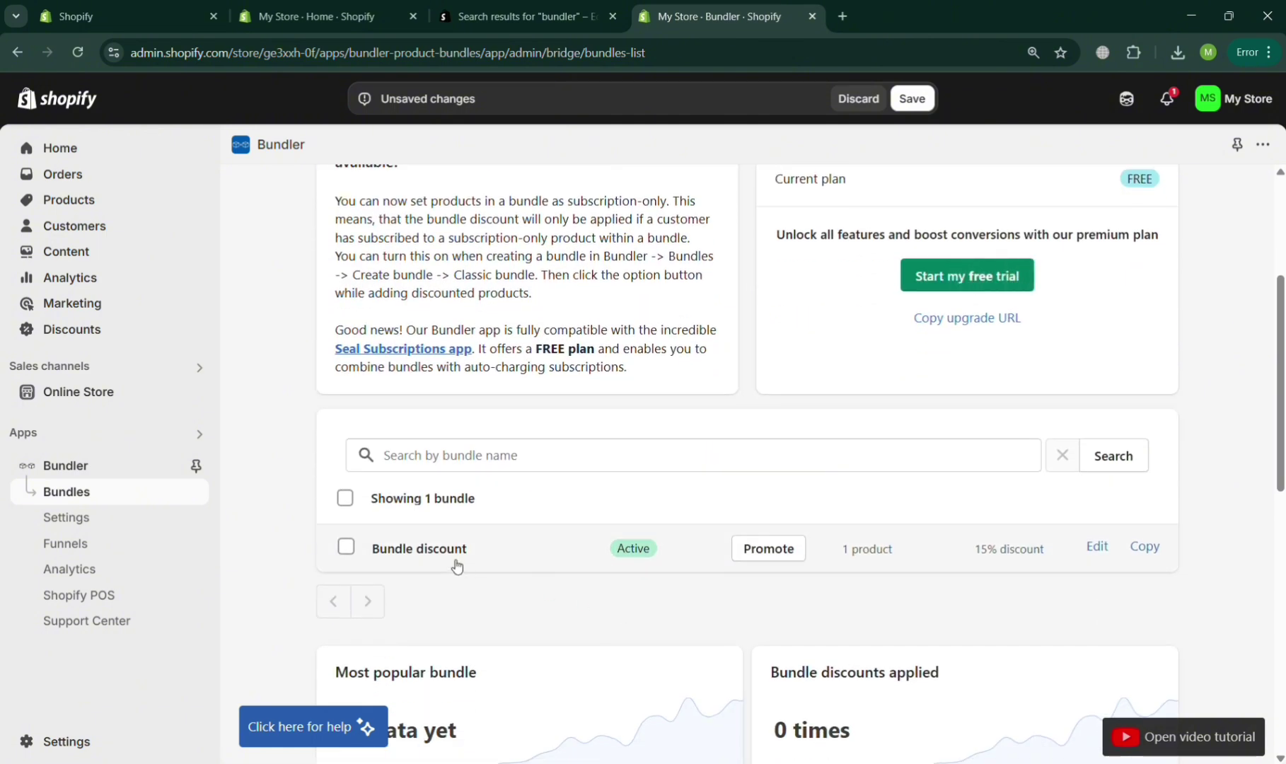
{"action": "left_click", "coordinate": [456, 566]}
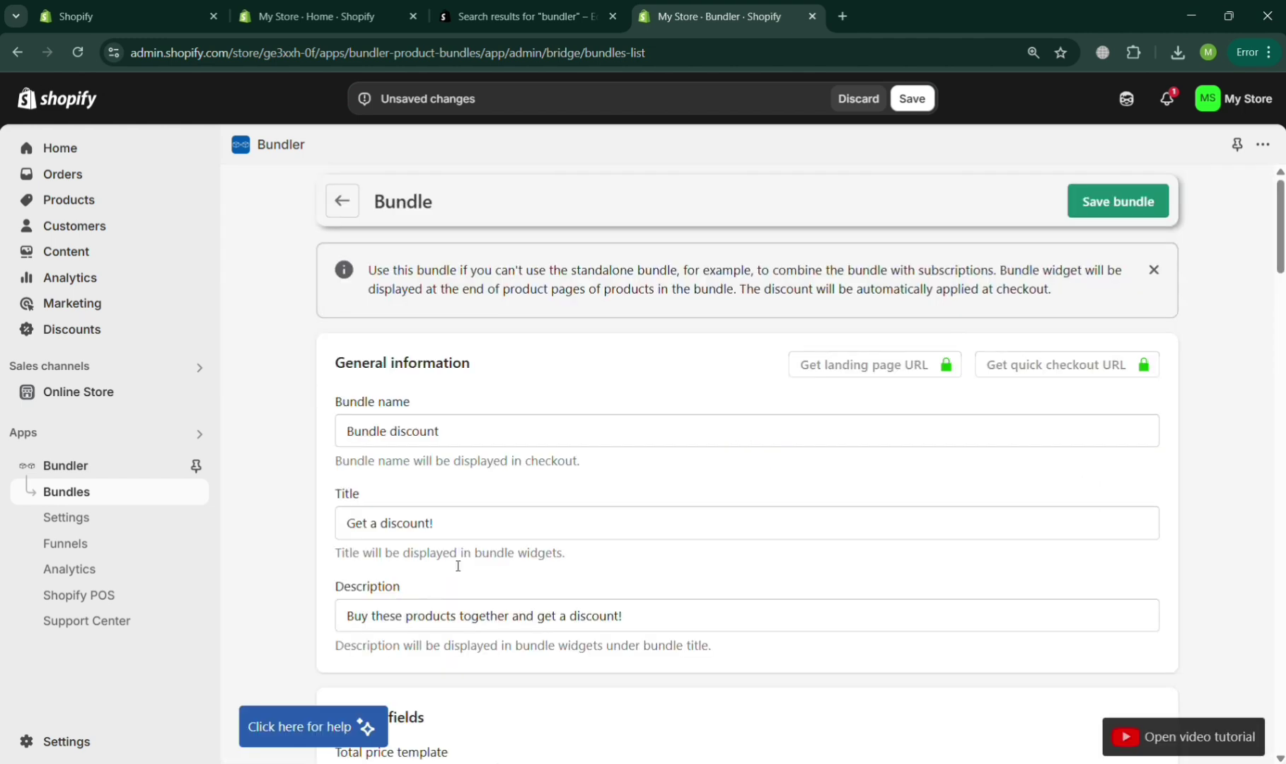
{"action": "left_click", "coordinate": [1098, 200]}
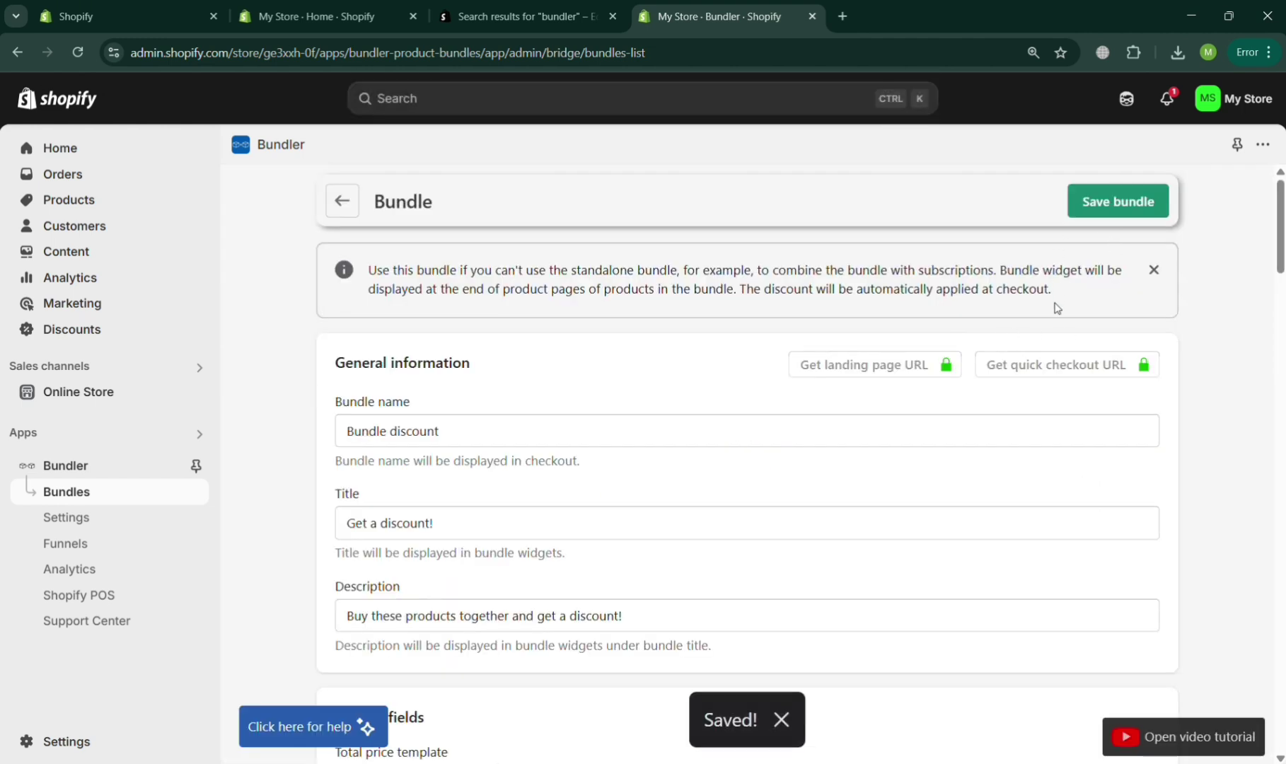
{"action": "scroll", "coordinate": [903, 433], "scroll_direction": "down", "scroll_amount": 15}
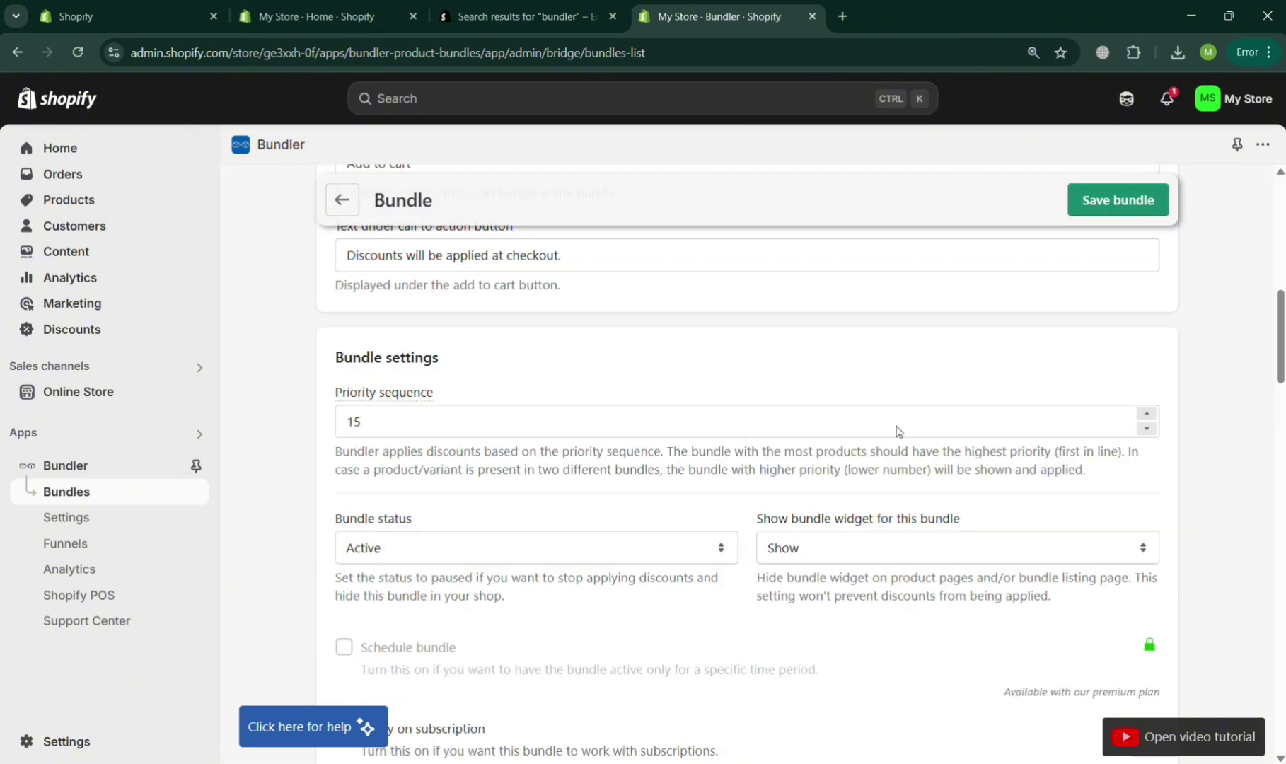
{"action": "scroll", "coordinate": [899, 431], "scroll_direction": "down", "scroll_amount": 15}
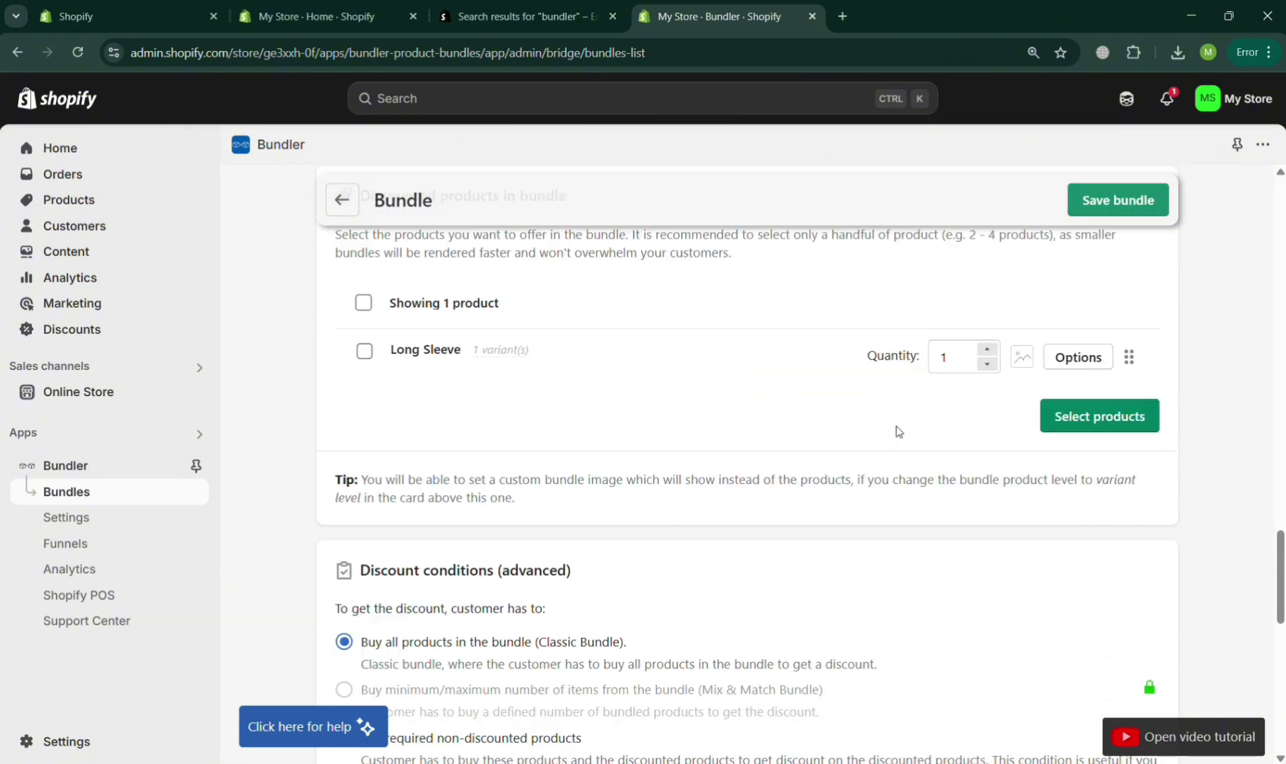
{"action": "scroll", "coordinate": [898, 431], "scroll_direction": "down", "scroll_amount": 3}
{"action": "scroll", "coordinate": [899, 431], "scroll_direction": "up", "scroll_amount": 10}
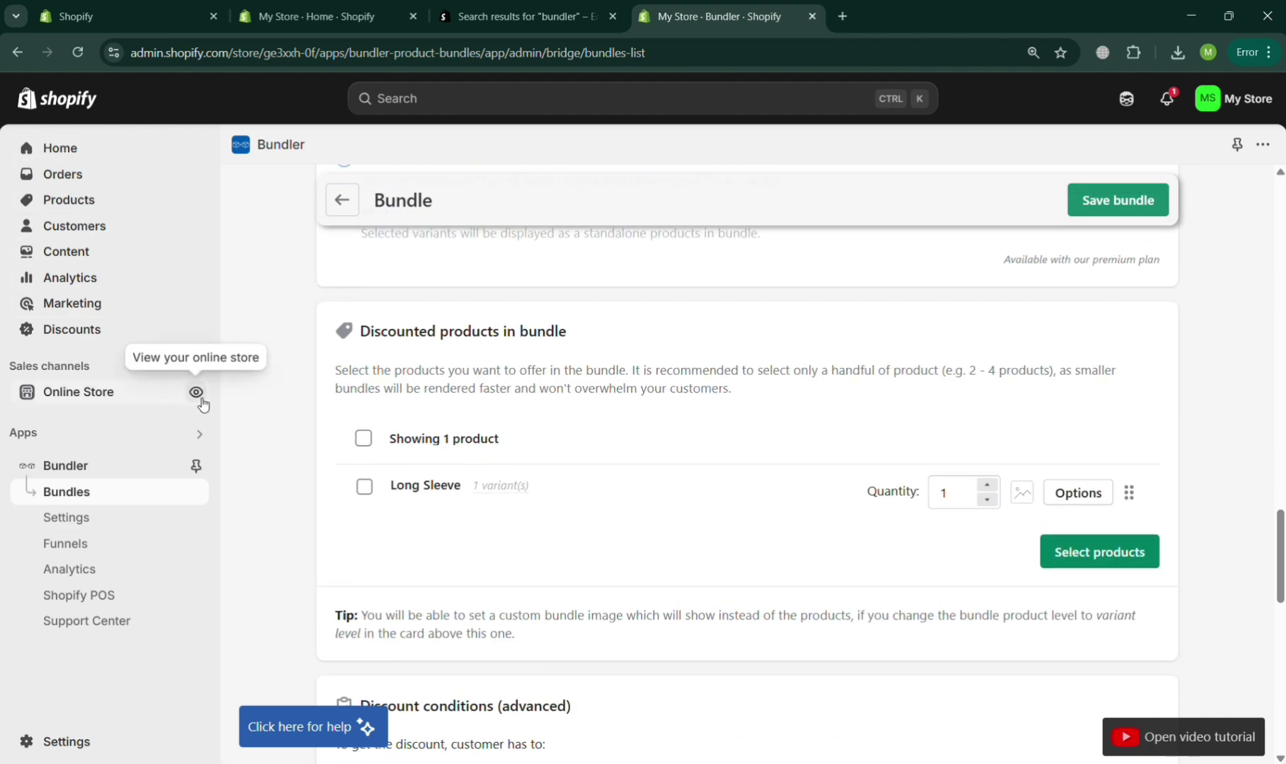
Check the storefront Long Sleeve page shows the Get a discount! bundle at ₱849.15, then return to Bundler
{"action": "left_click", "coordinate": [198, 397]}
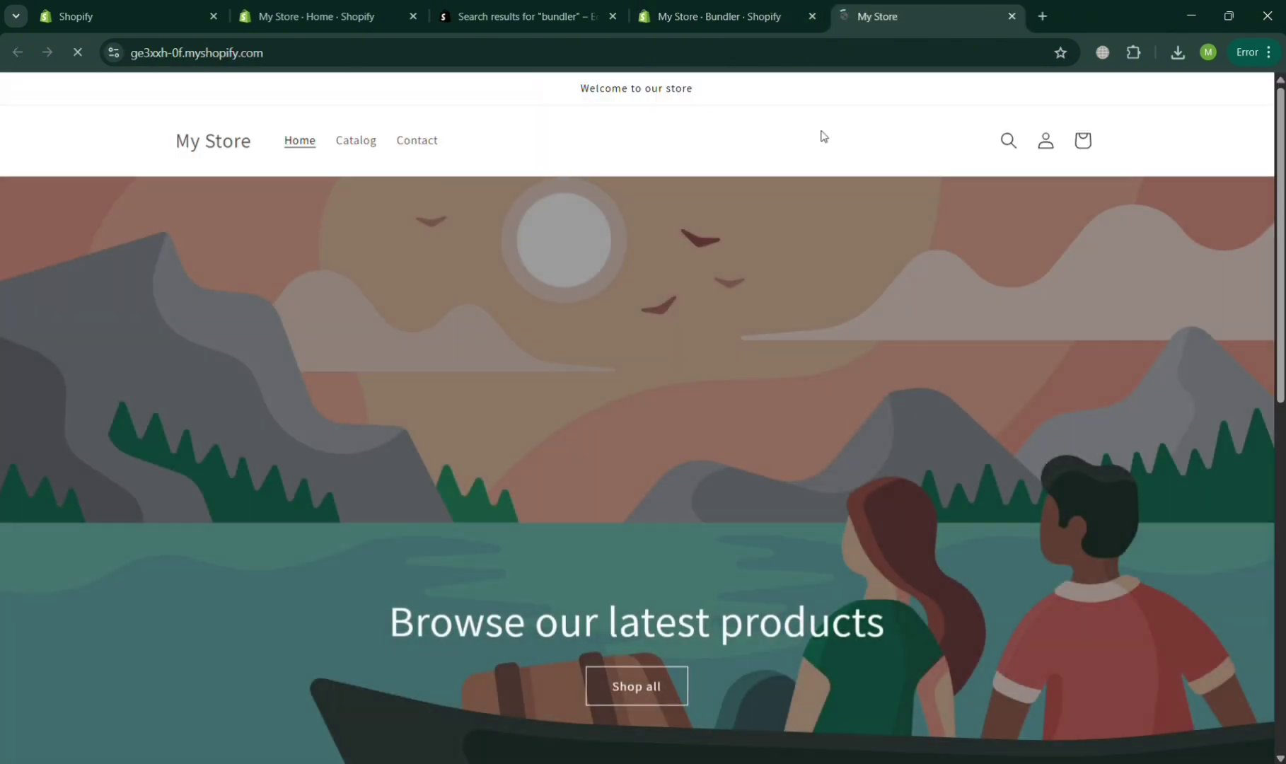
{"action": "scroll", "coordinate": [558, 580], "scroll_direction": "down", "scroll_amount": 8}
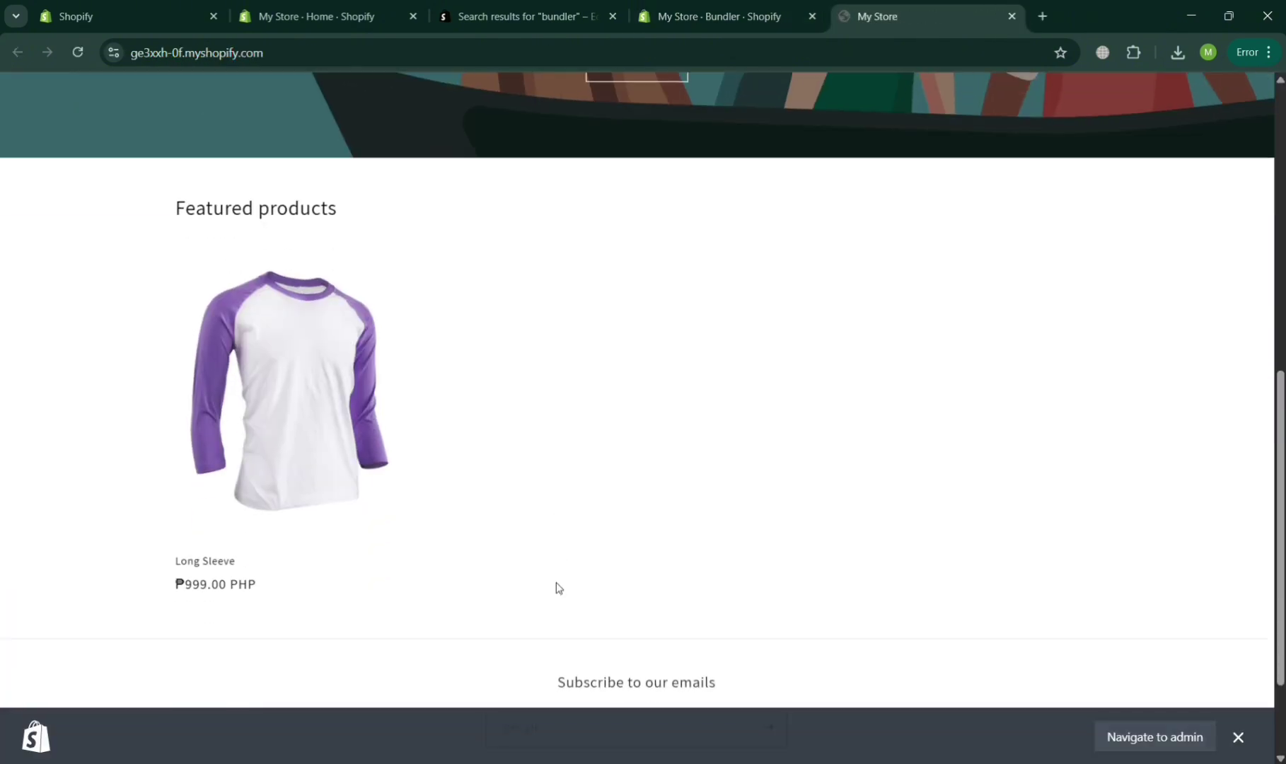
{"action": "left_click", "coordinate": [315, 419]}
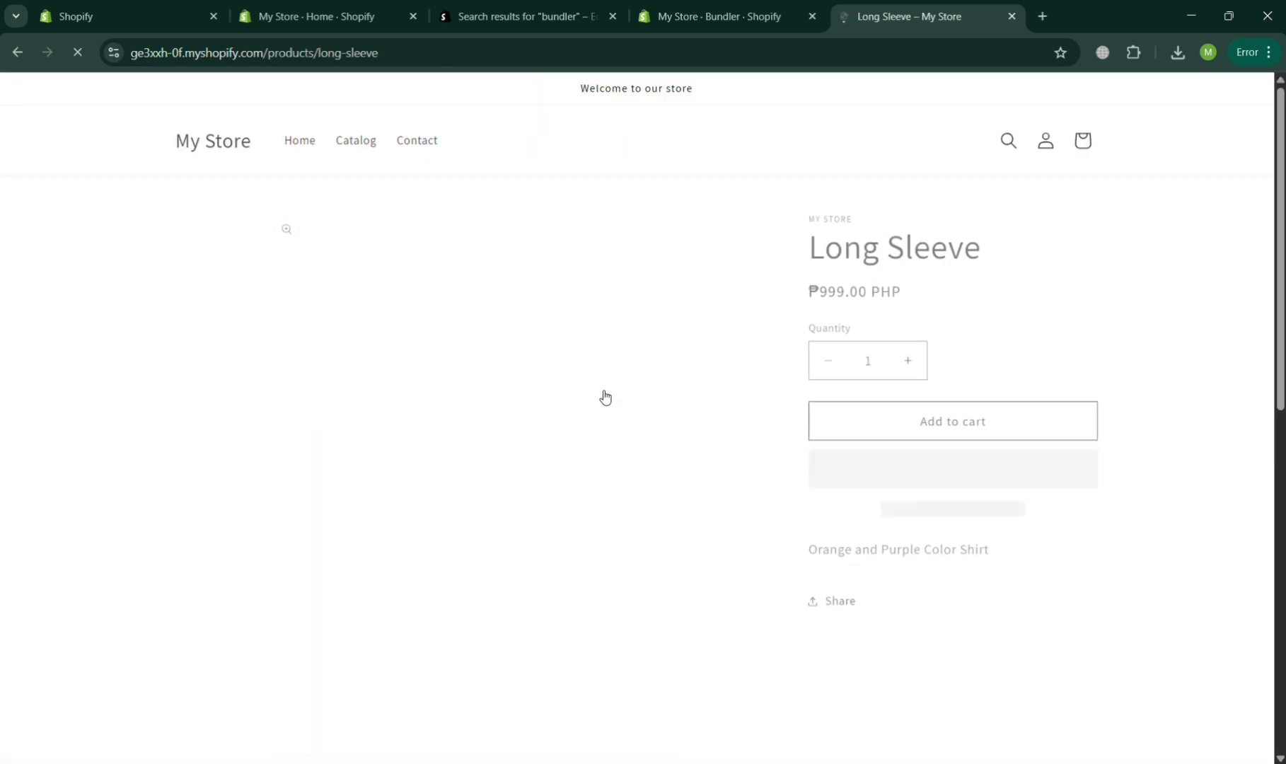
{"action": "scroll", "coordinate": [626, 397], "scroll_direction": "down", "scroll_amount": 3}
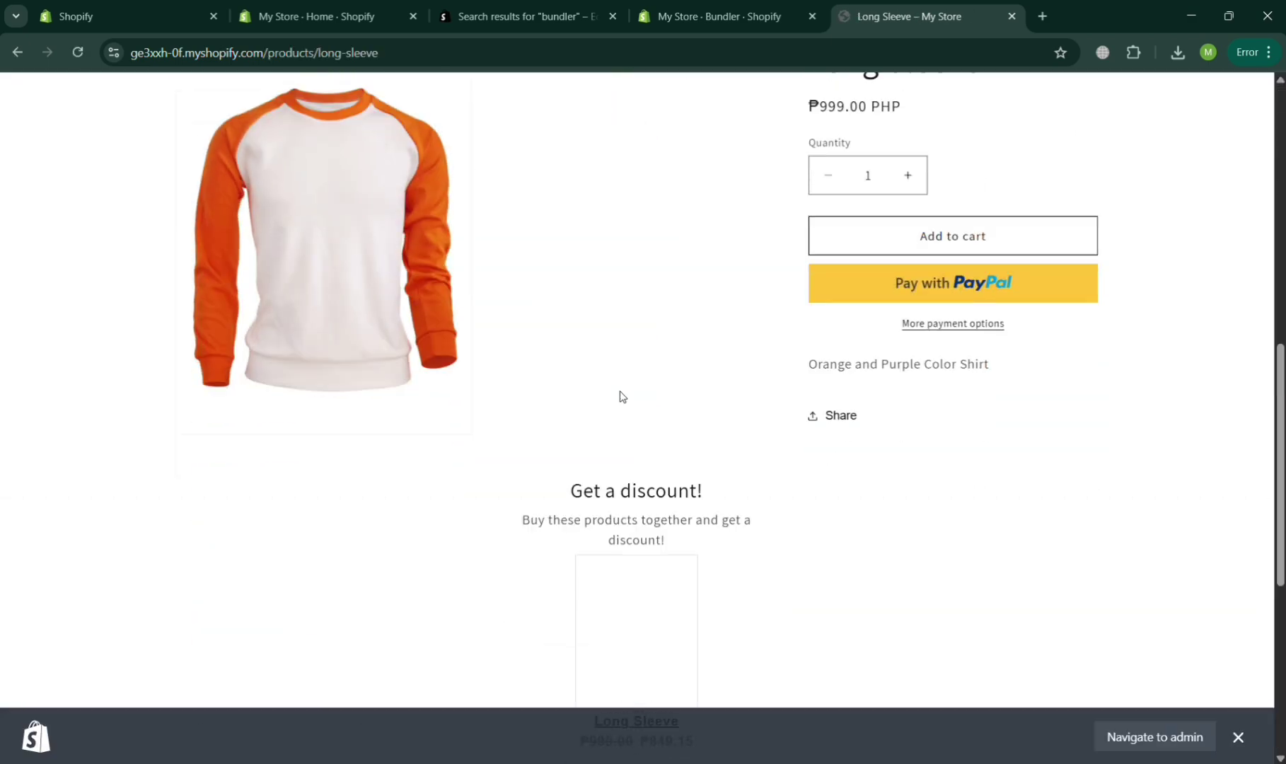
{"action": "scroll", "coordinate": [625, 398], "scroll_direction": "down", "scroll_amount": 6}
{"action": "scroll", "coordinate": [623, 396], "scroll_direction": "up", "scroll_amount": 2}
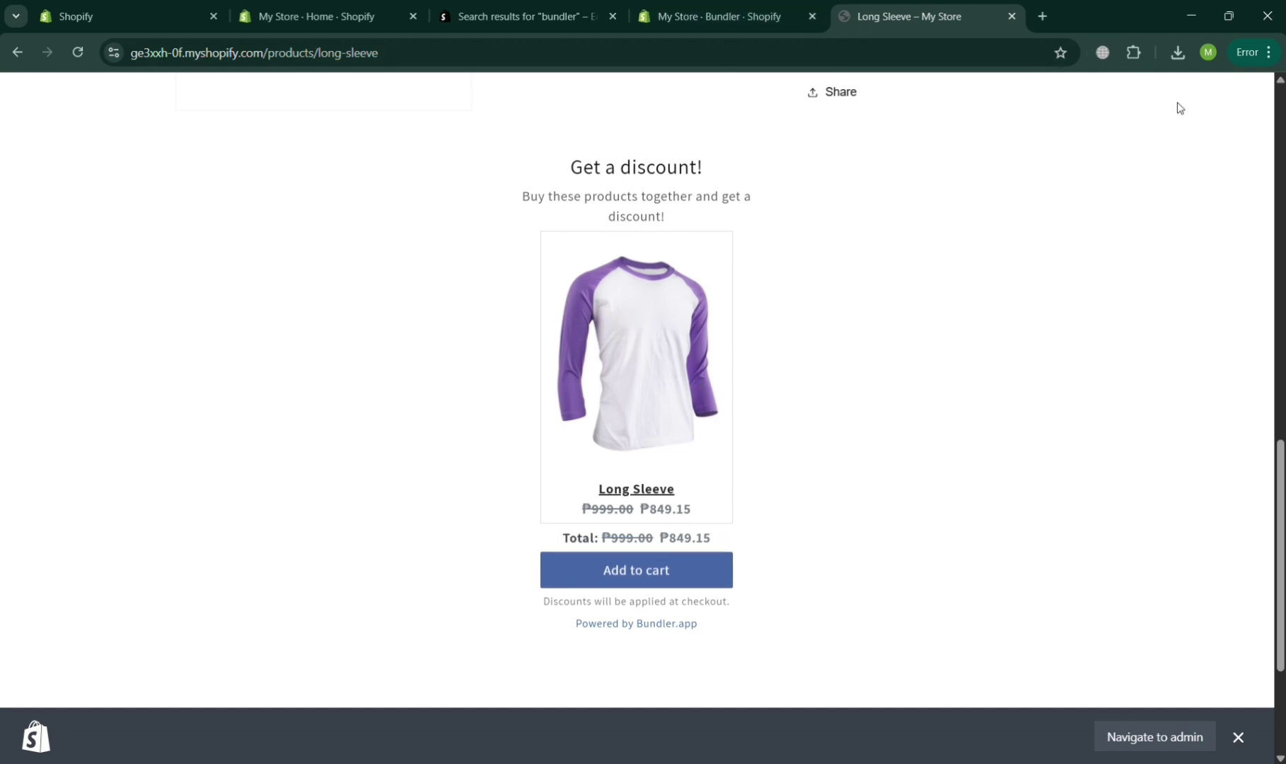
{"action": "left_click", "coordinate": [679, 9]}
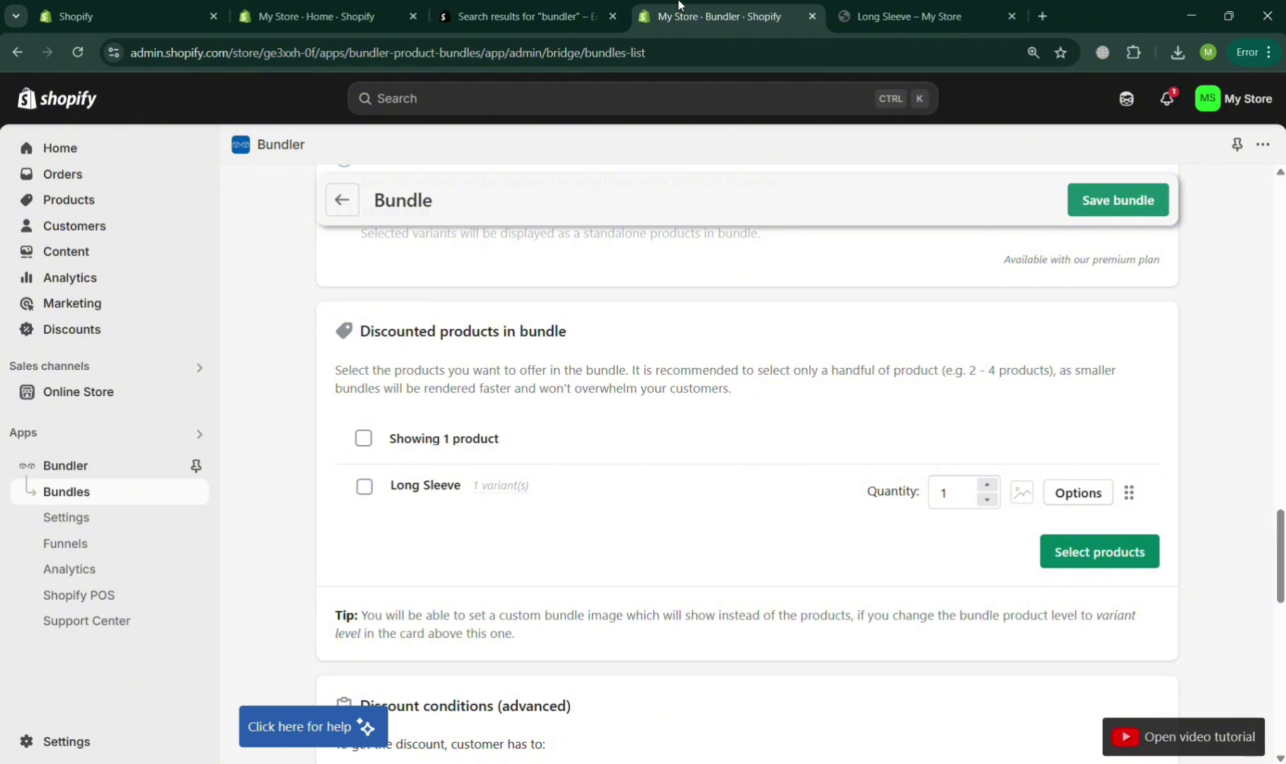
Glance at the bundler search results, then bring the Long Sleeve product page back to the front
{"action": "left_click", "coordinate": [552, 7]}
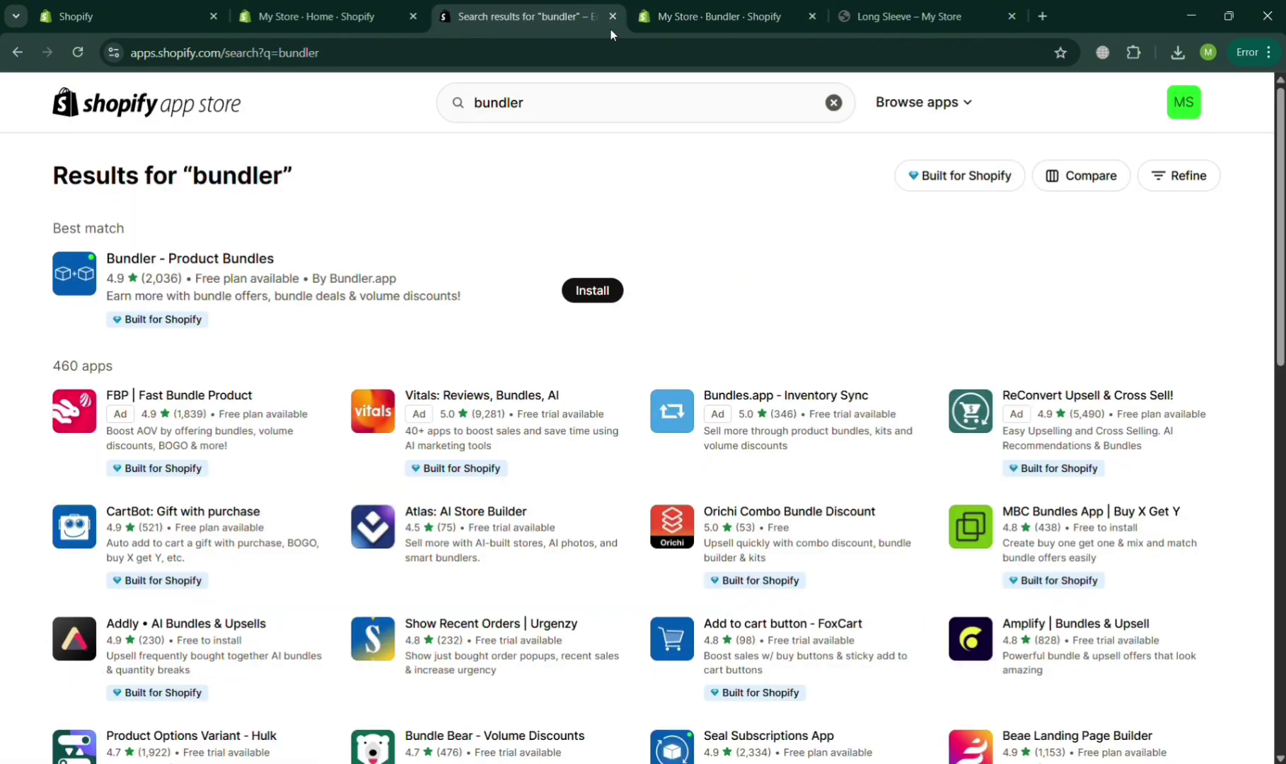
{"action": "left_click", "coordinate": [748, 5]}
{"action": "left_click", "coordinate": [923, 4]}
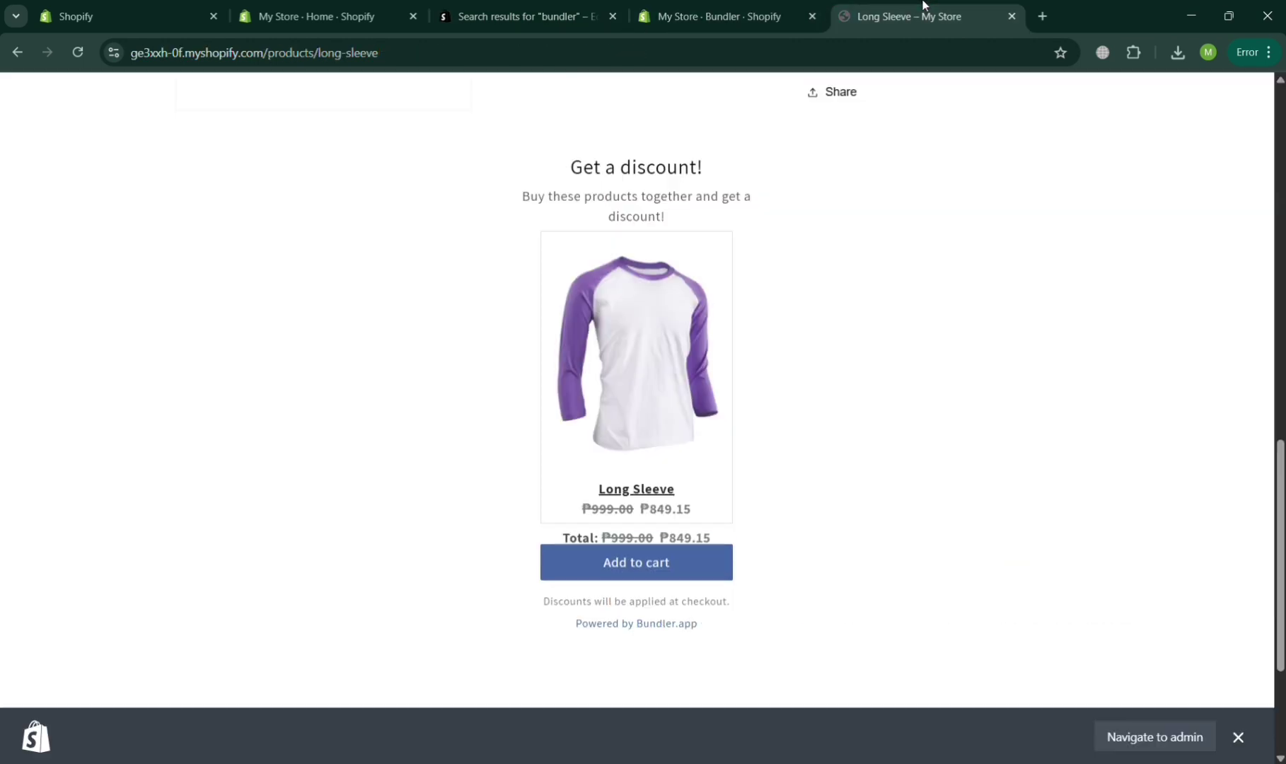